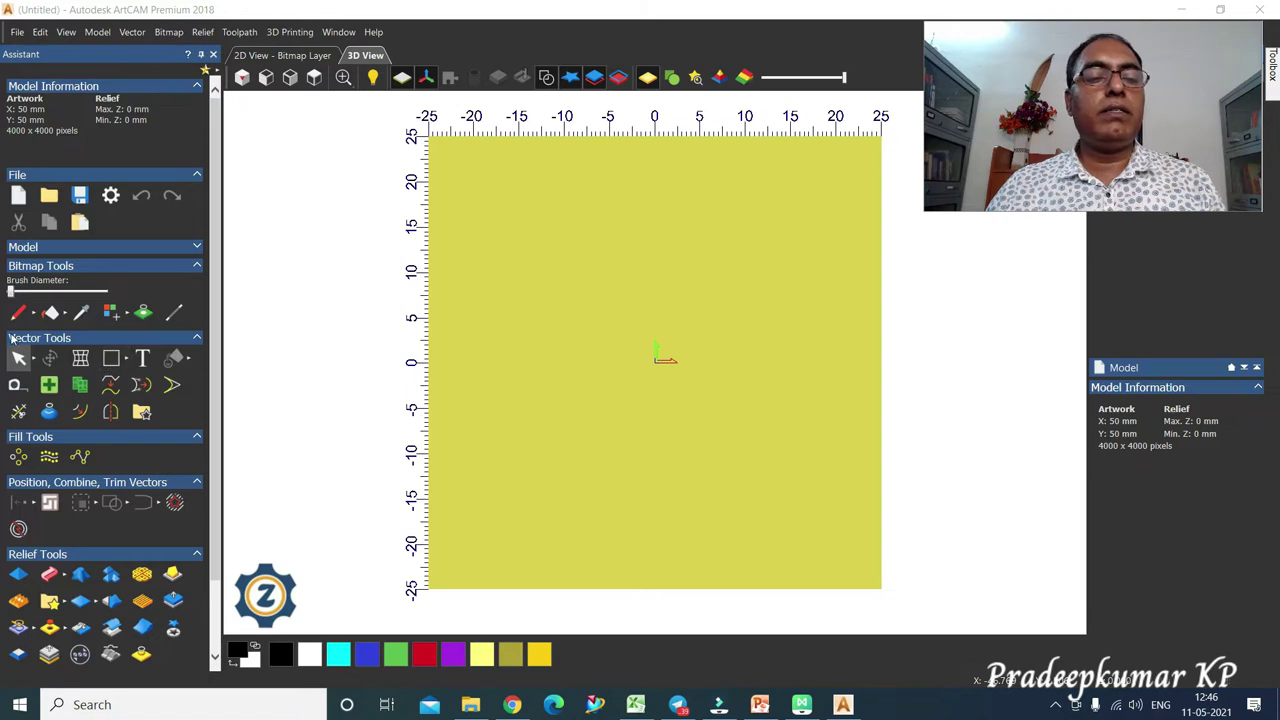
# Draw a rectangle about 27.6 mm wide and 24.8 mm high around the middle of the artwork.
pyautogui.click(140, 34)
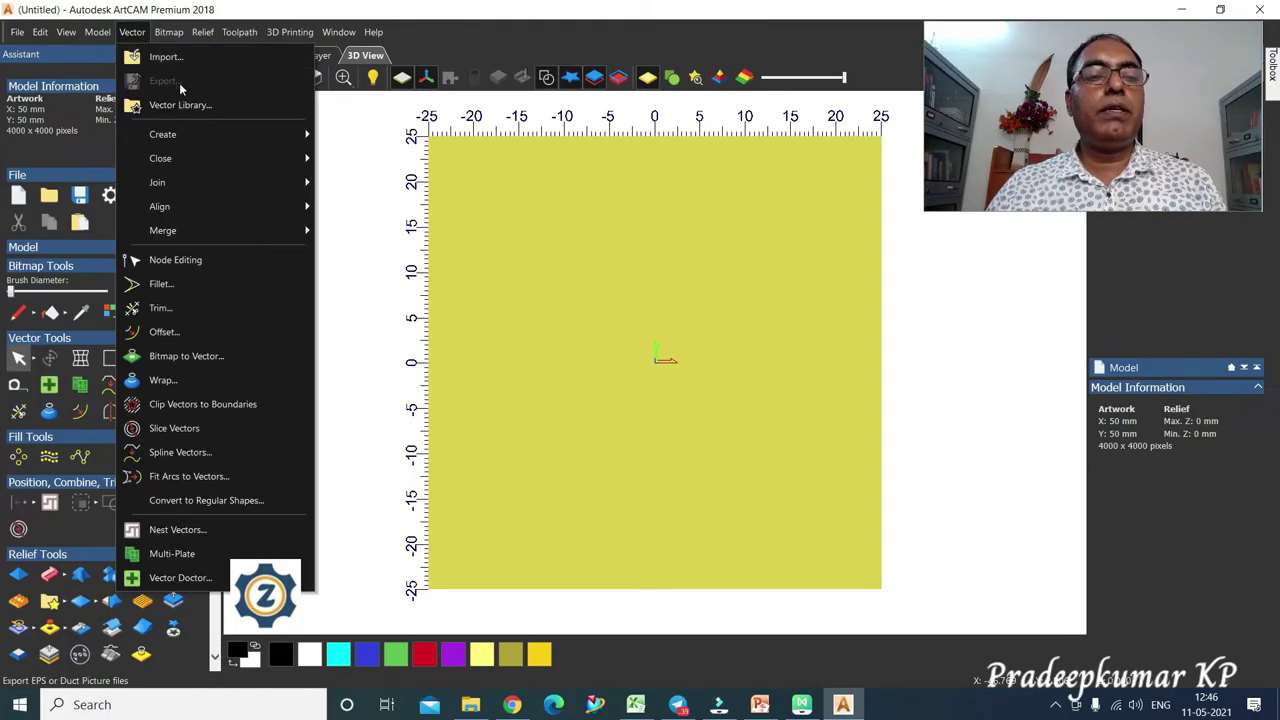
pyautogui.moveTo(214, 135)
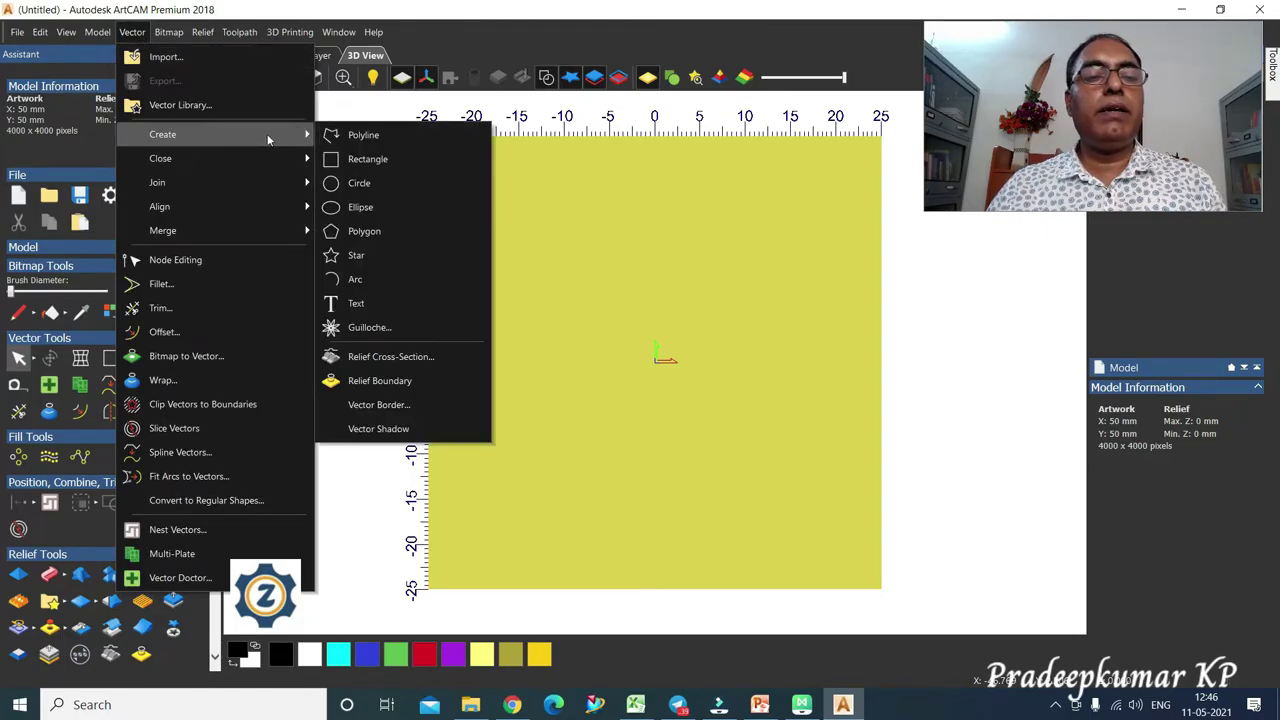
pyautogui.click(366, 159)
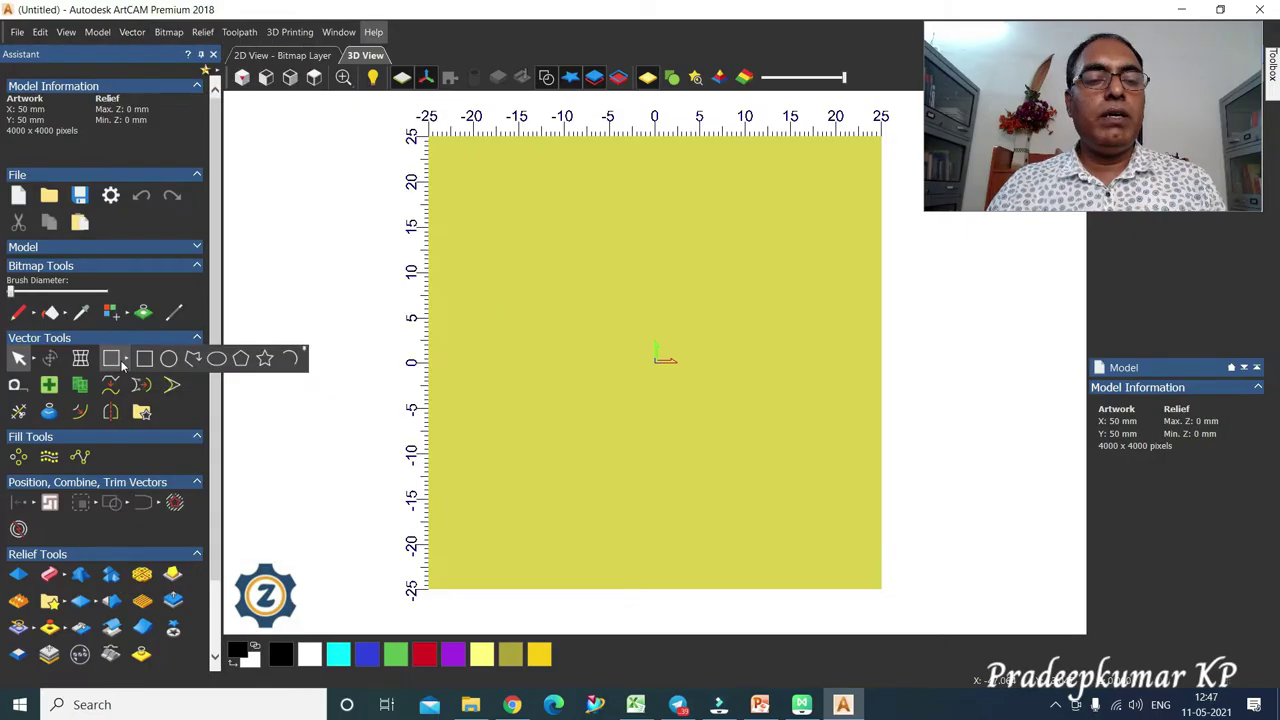
pyautogui.click(145, 360)
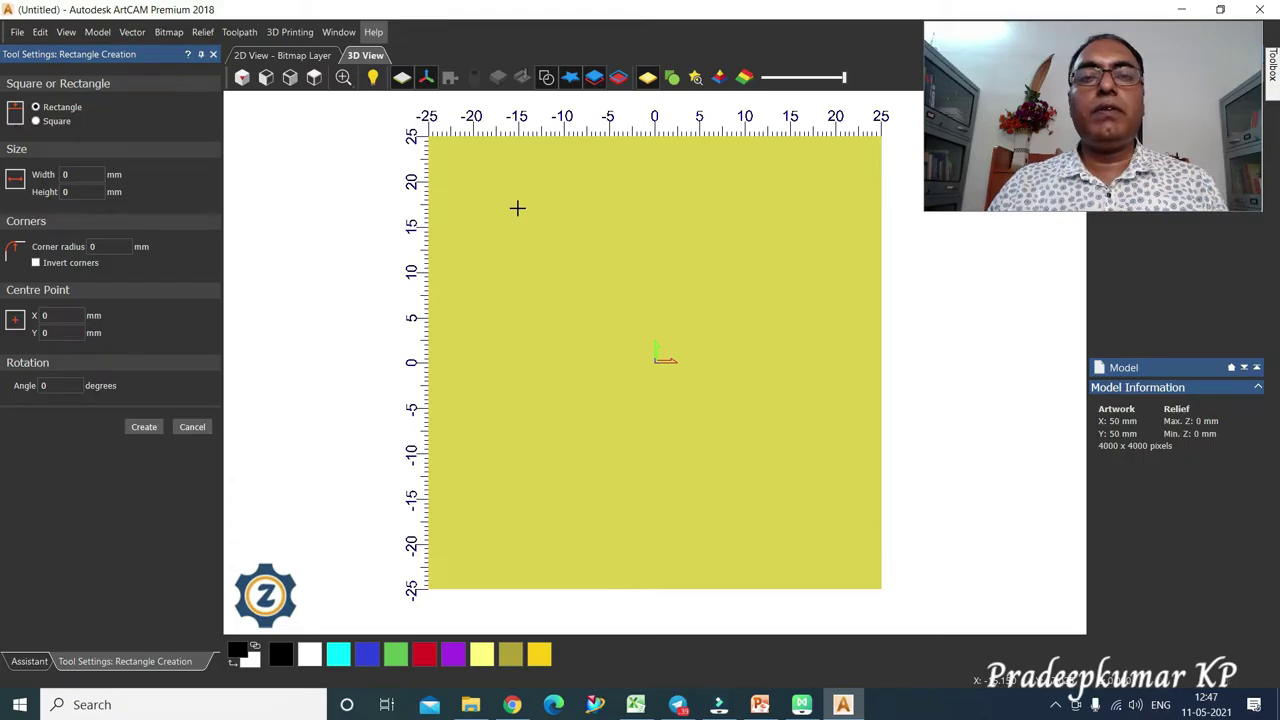
pyautogui.moveTo(517, 208); pyautogui.dragTo(767, 432)
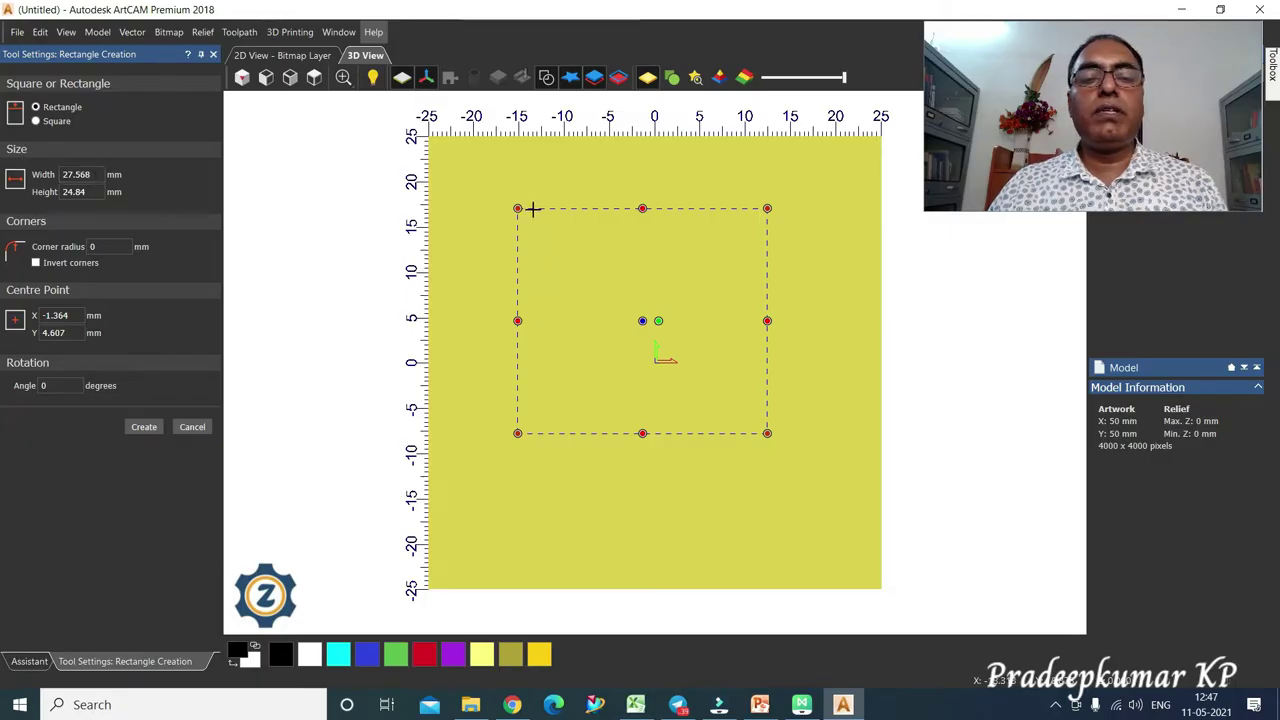
# Set the rectangle's size to 30 mm wide by 25 mm high, with inverted corners of 4 mm radius.
pyautogui.doubleClick(76, 174)
pyautogui.write('30')
pyautogui.press('Tab')
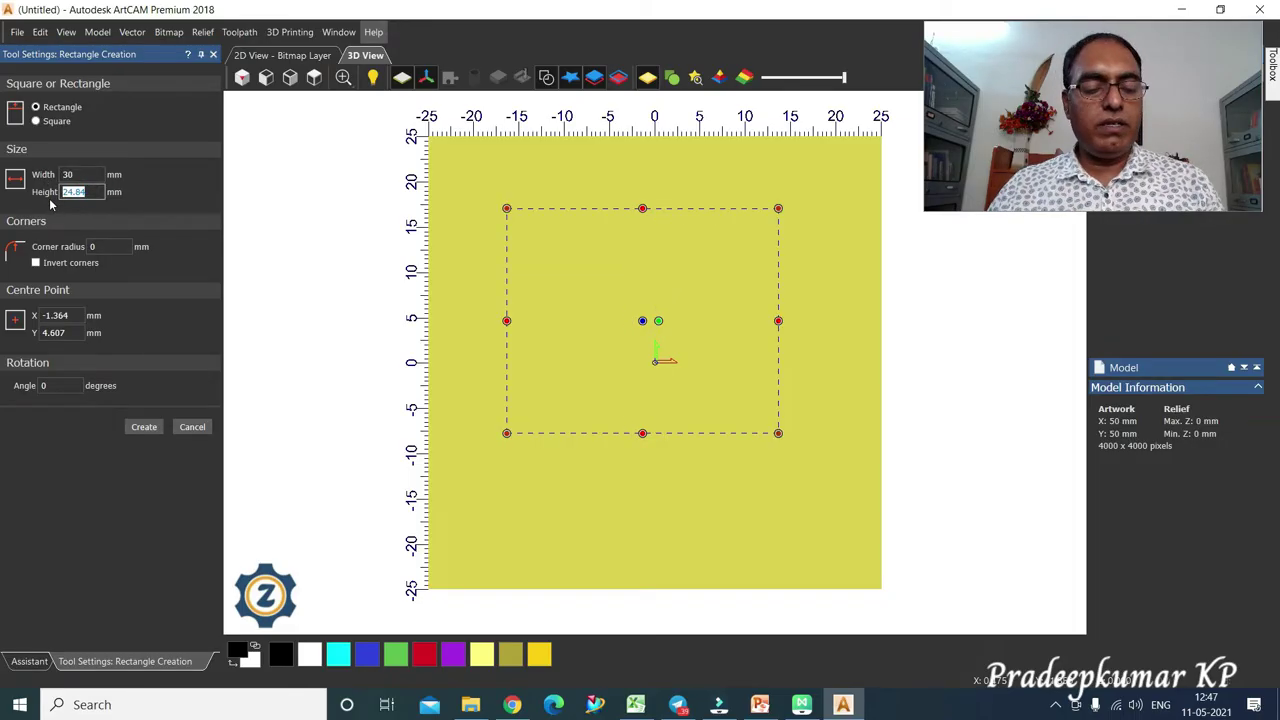
pyautogui.write('25')
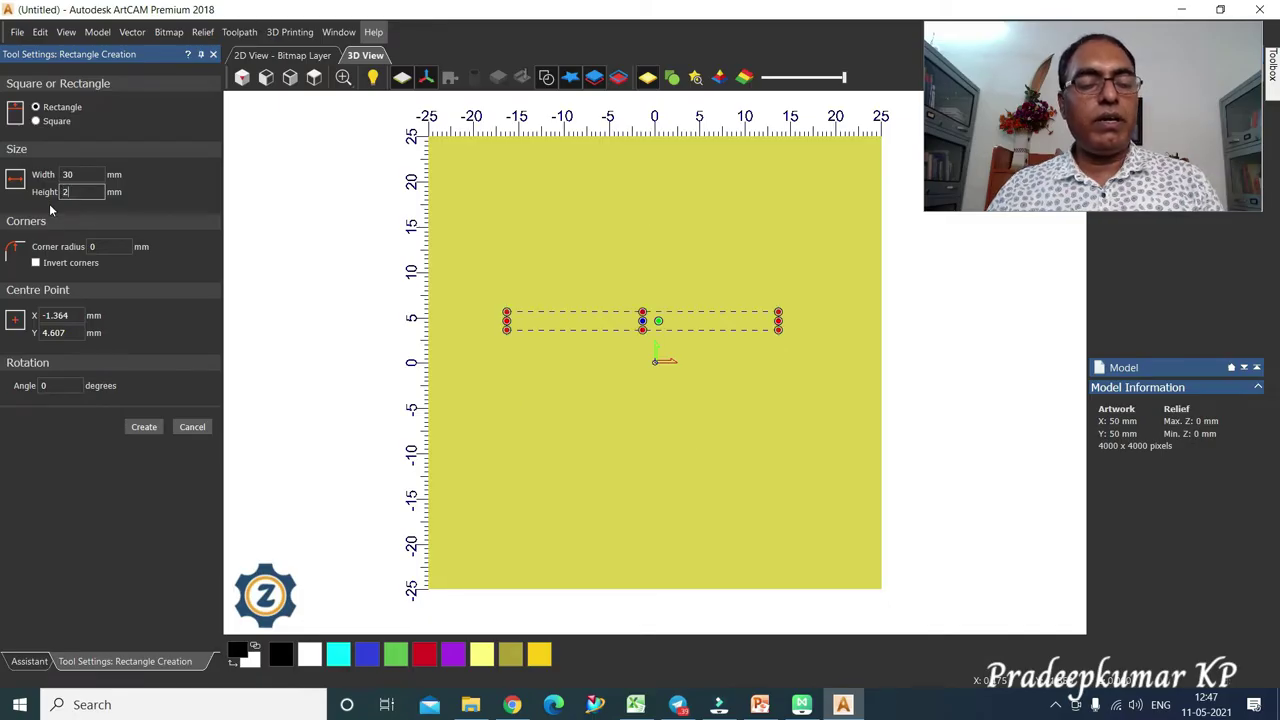
pyautogui.click(104, 246)
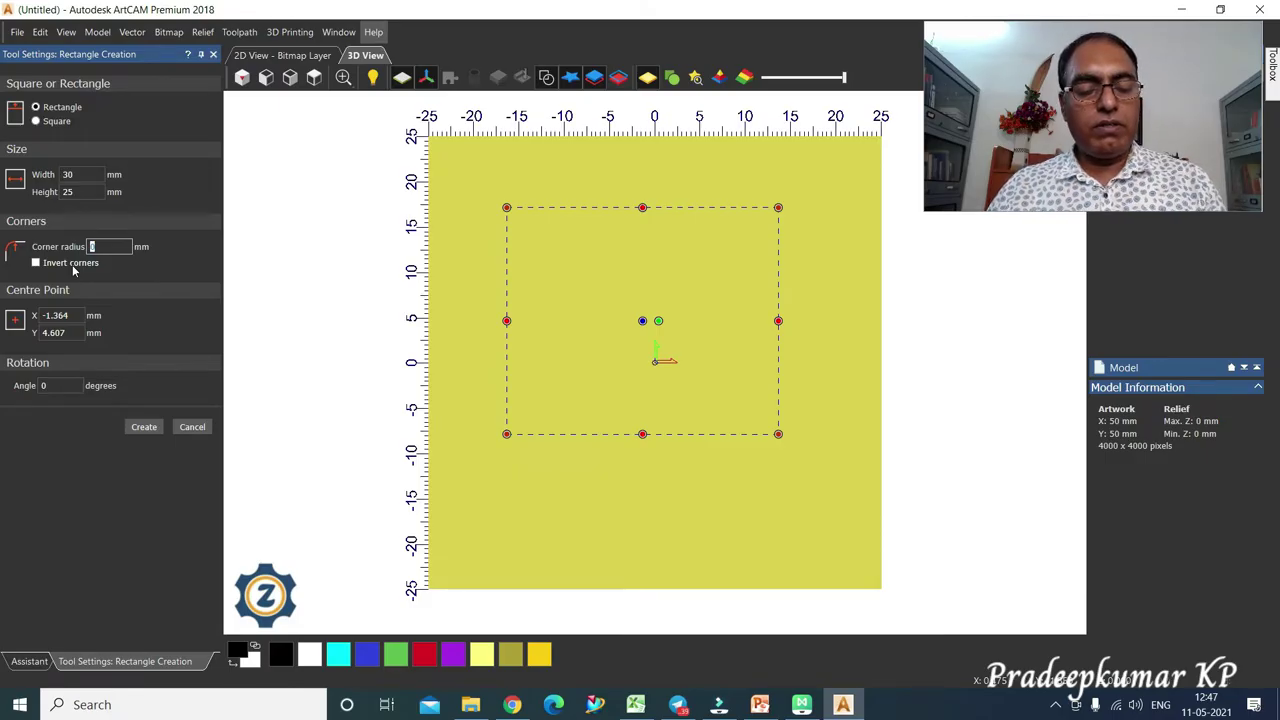
pyautogui.press('Return')
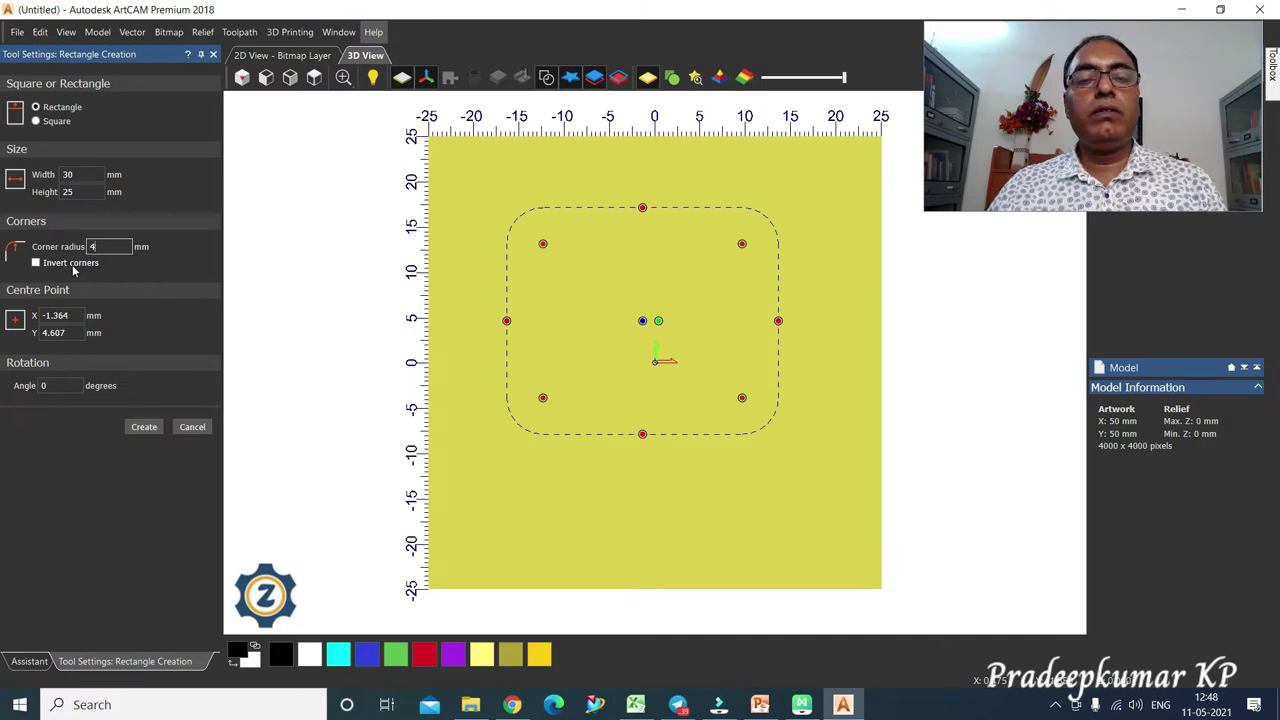
pyautogui.click(37, 263)
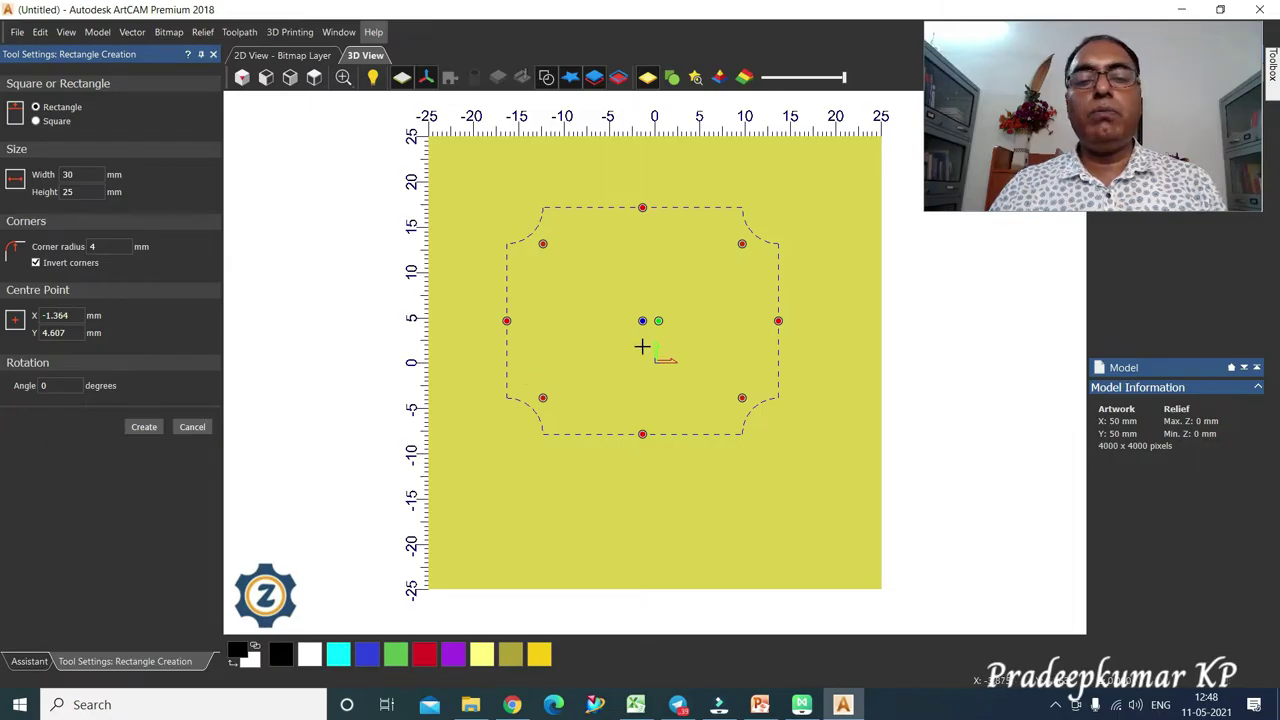
# Move the rectangle's centre point to X 0, Y 0.
pyautogui.click(60, 315)
pyautogui.doubleClick(82, 315)
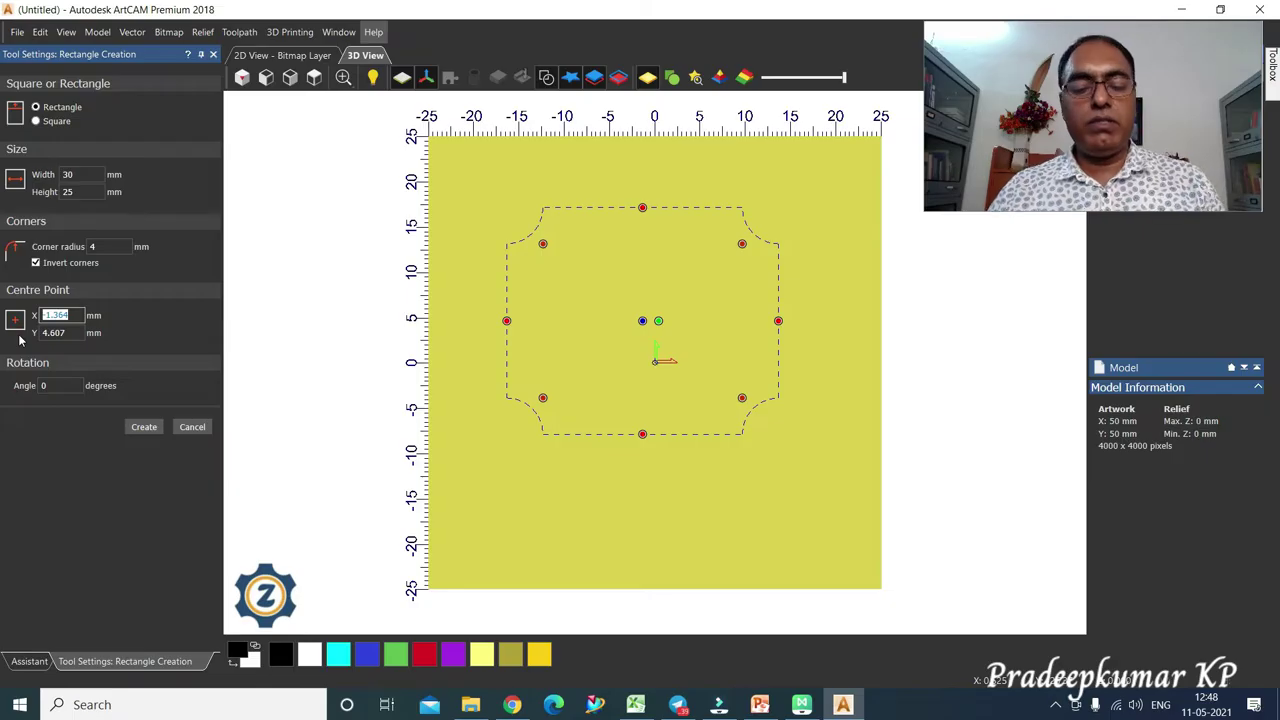
pyautogui.write('0')
pyautogui.press('Tab')
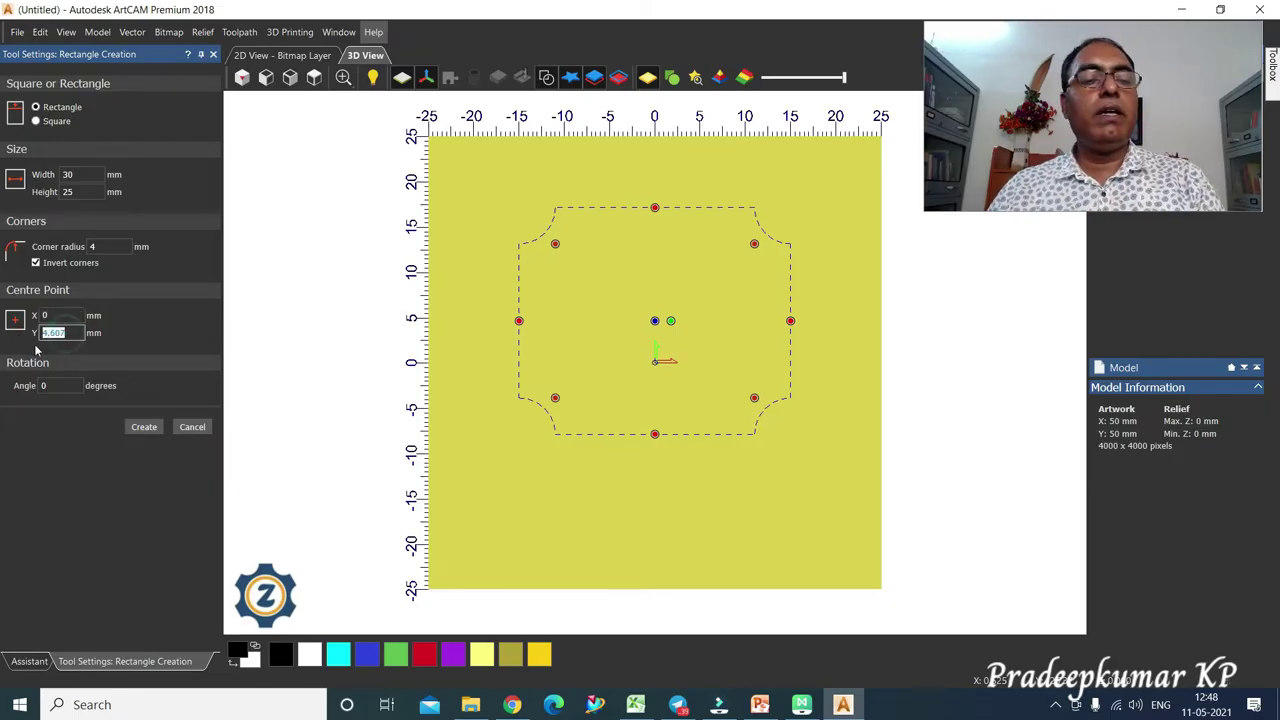
pyautogui.write('0')
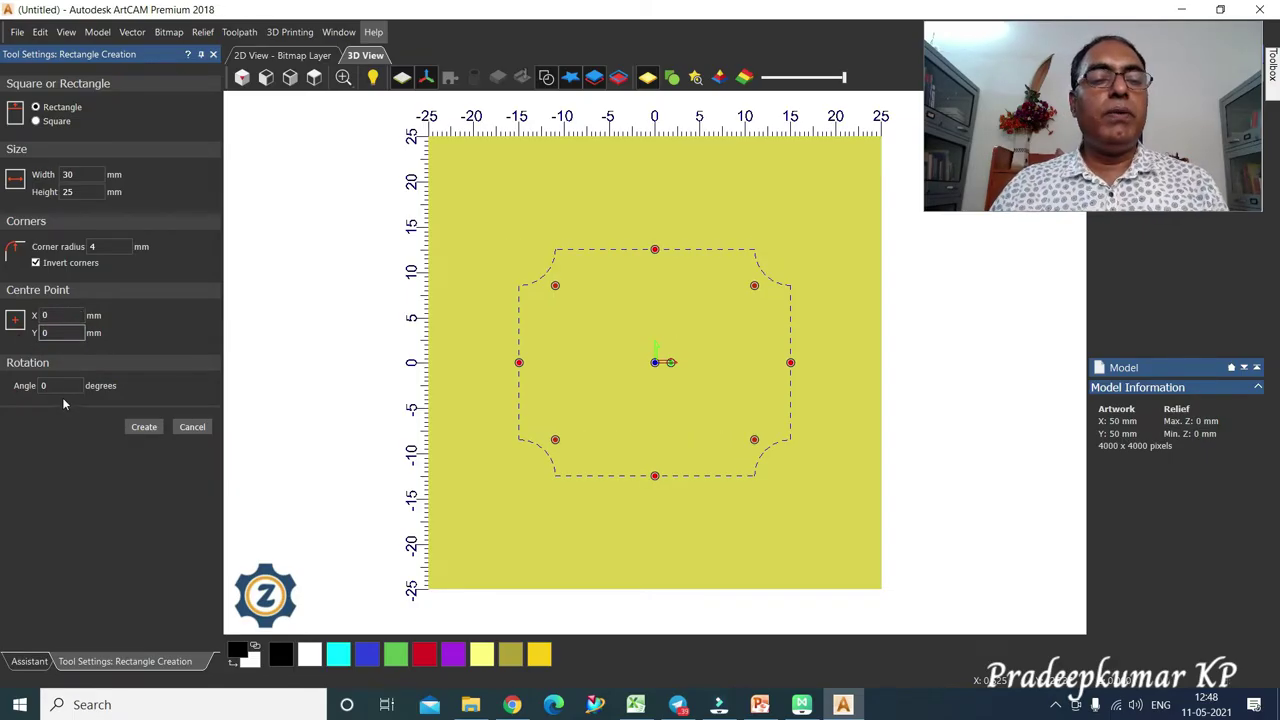
# Try a 12-degree rotation on the rectangle, set the angle back to 0, and create the vector.
pyautogui.press('Tab')
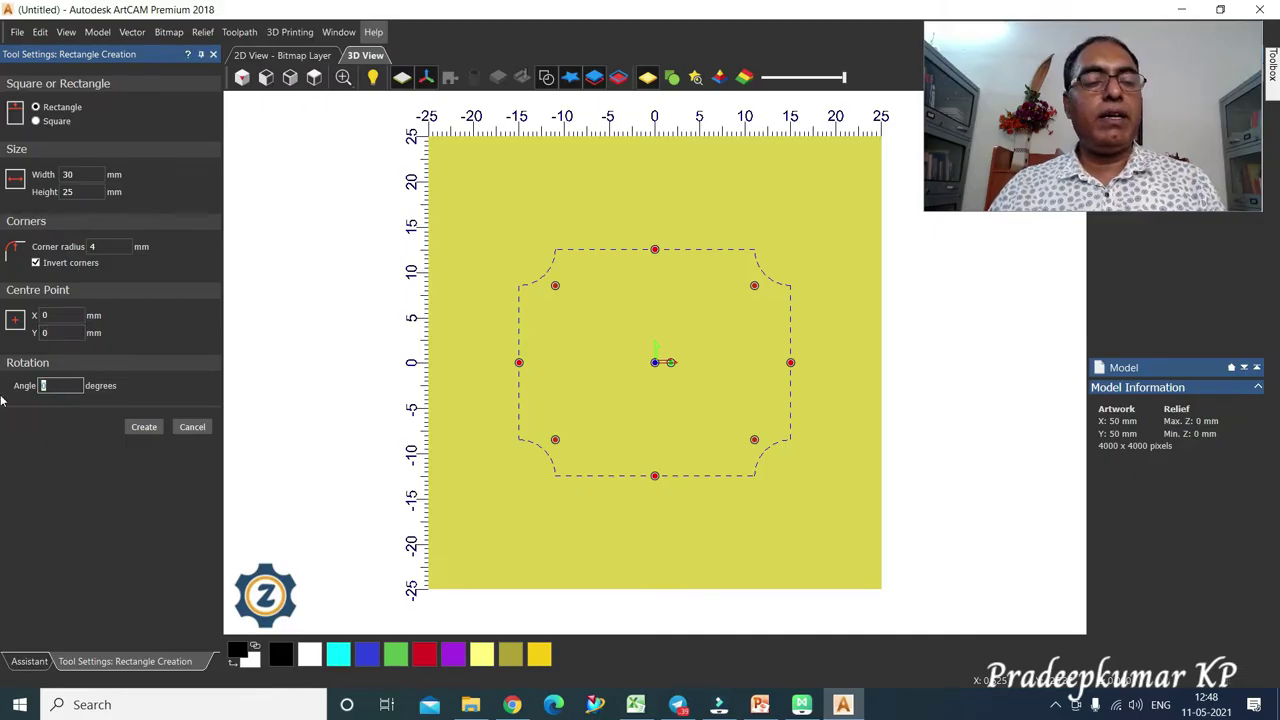
pyautogui.write('12')
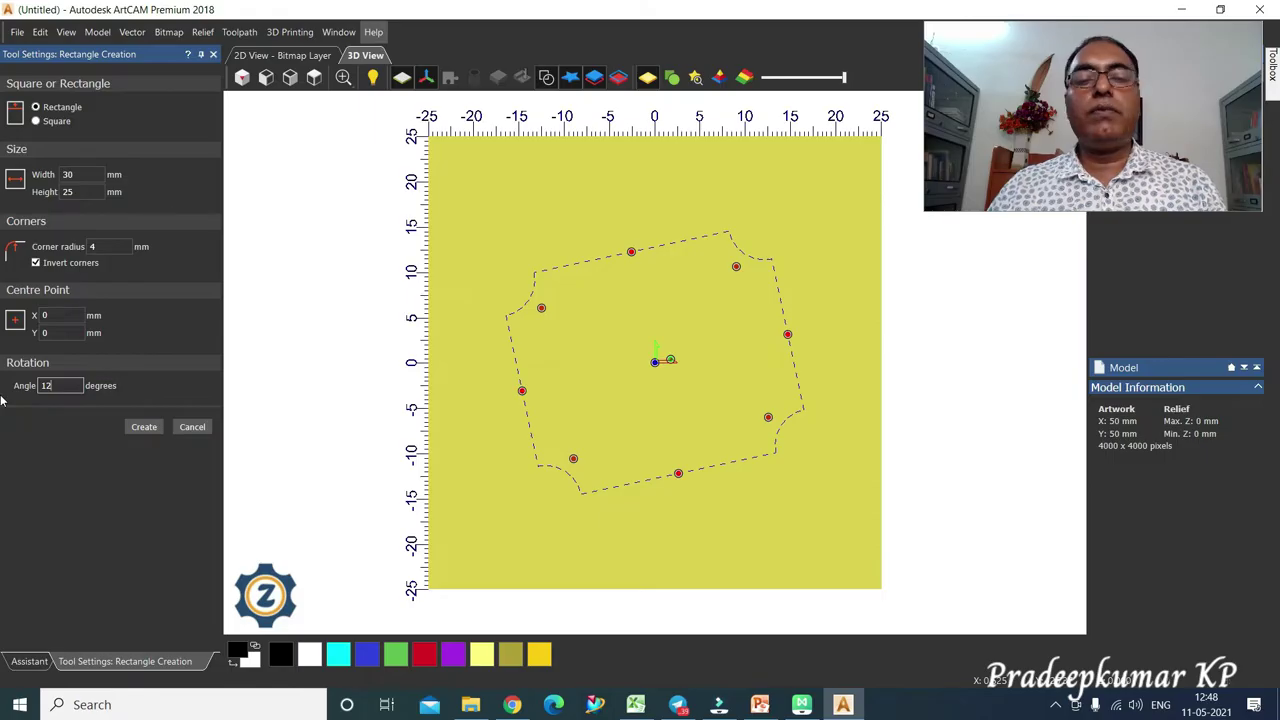
pyautogui.moveTo(57, 384); pyautogui.dragTo(19, 390)
pyautogui.write('0')
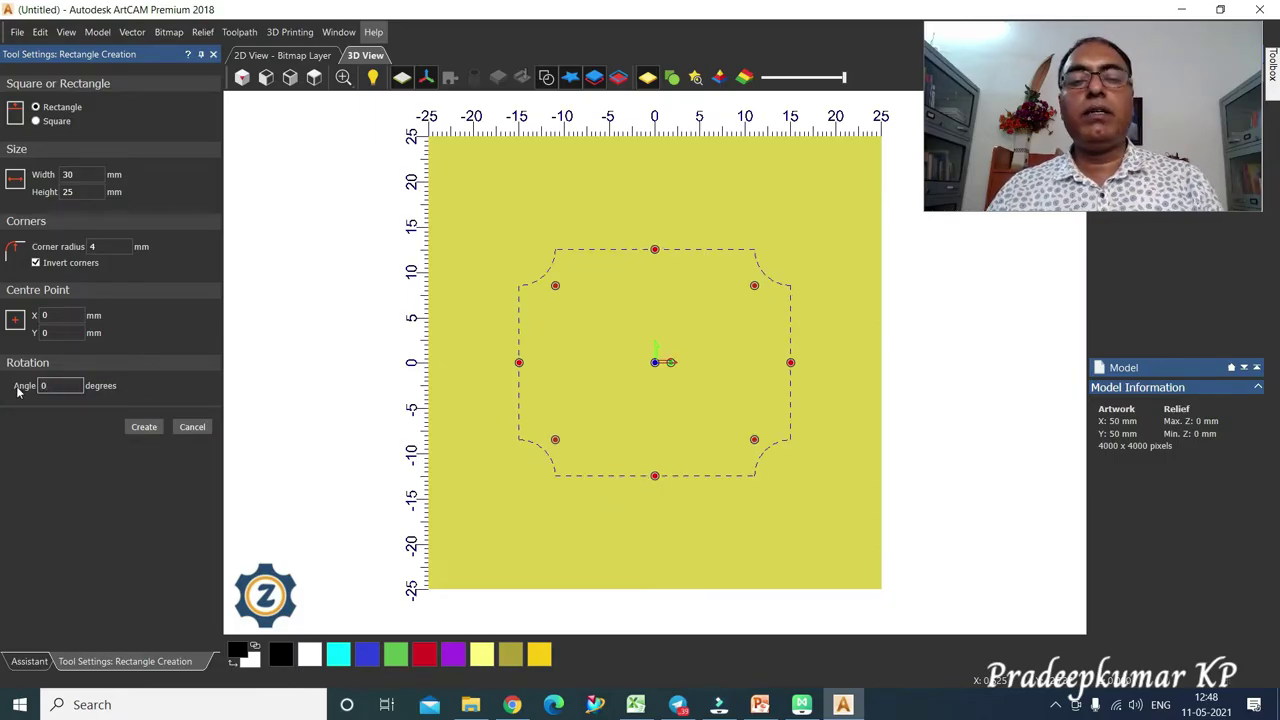
pyautogui.click(141, 428)
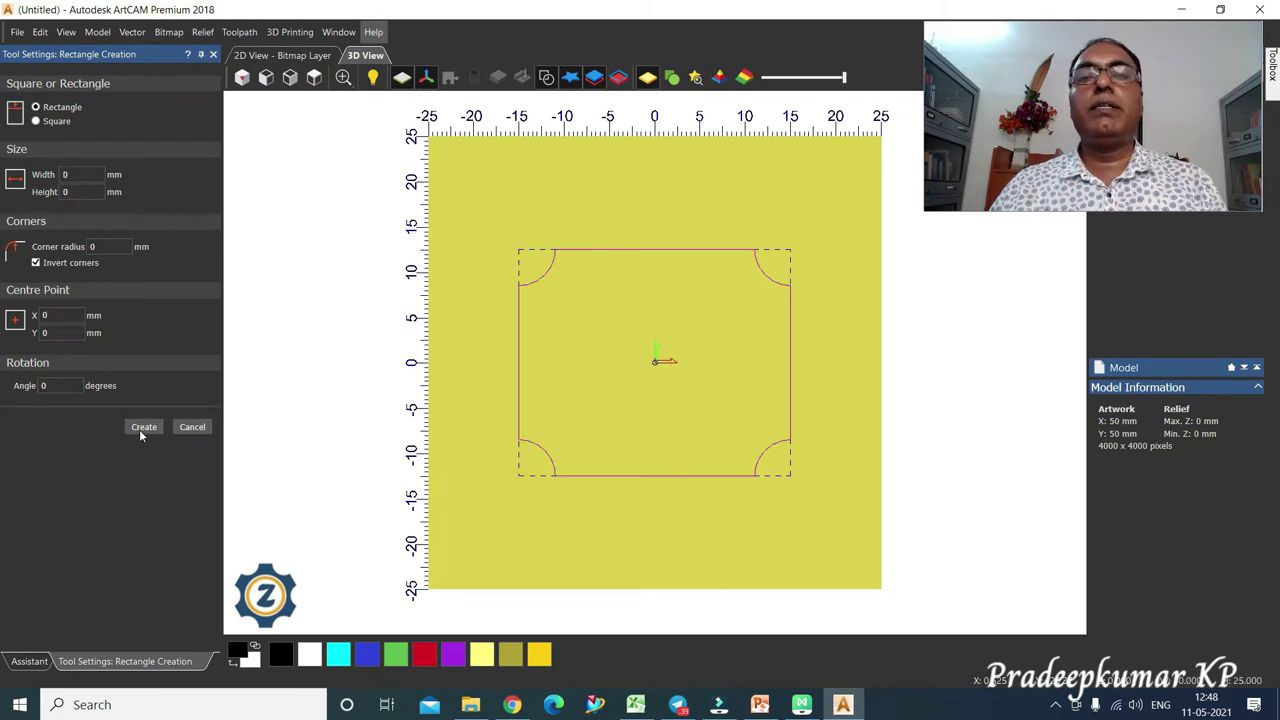
pyautogui.click(193, 428)
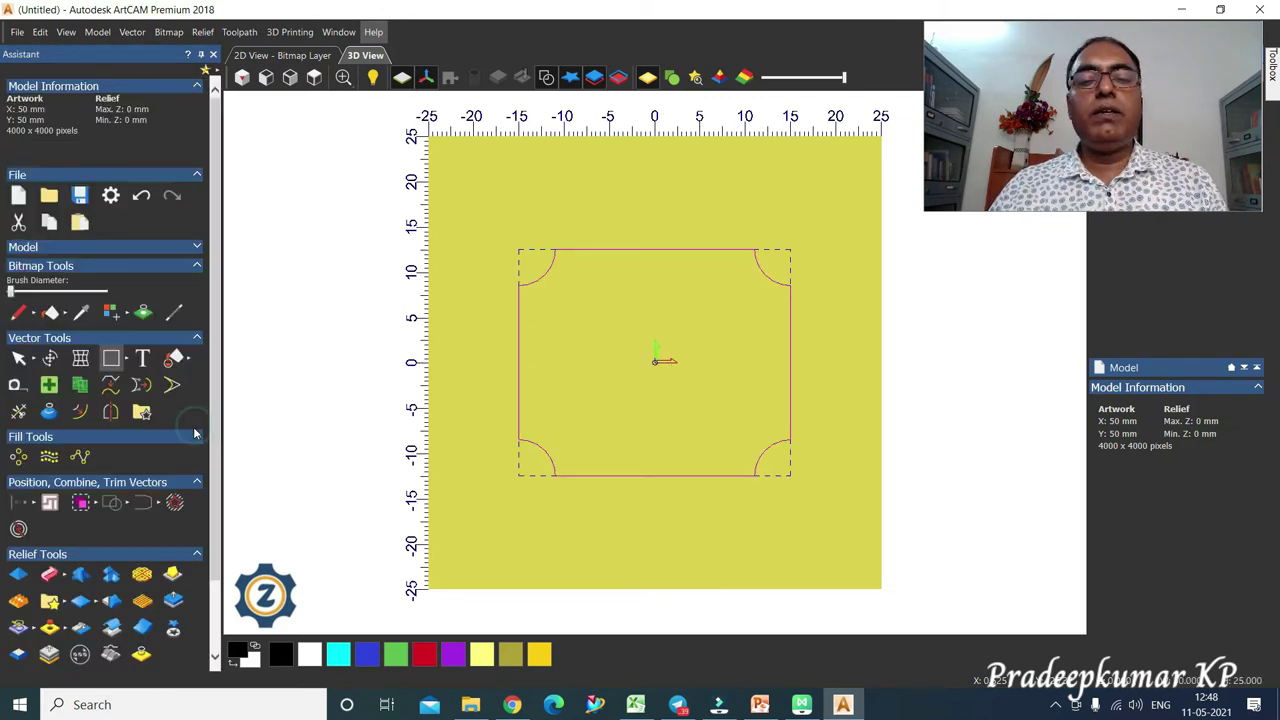
# Delete the rectangle with inverted corners from the artwork.
pyautogui.click(476, 240)
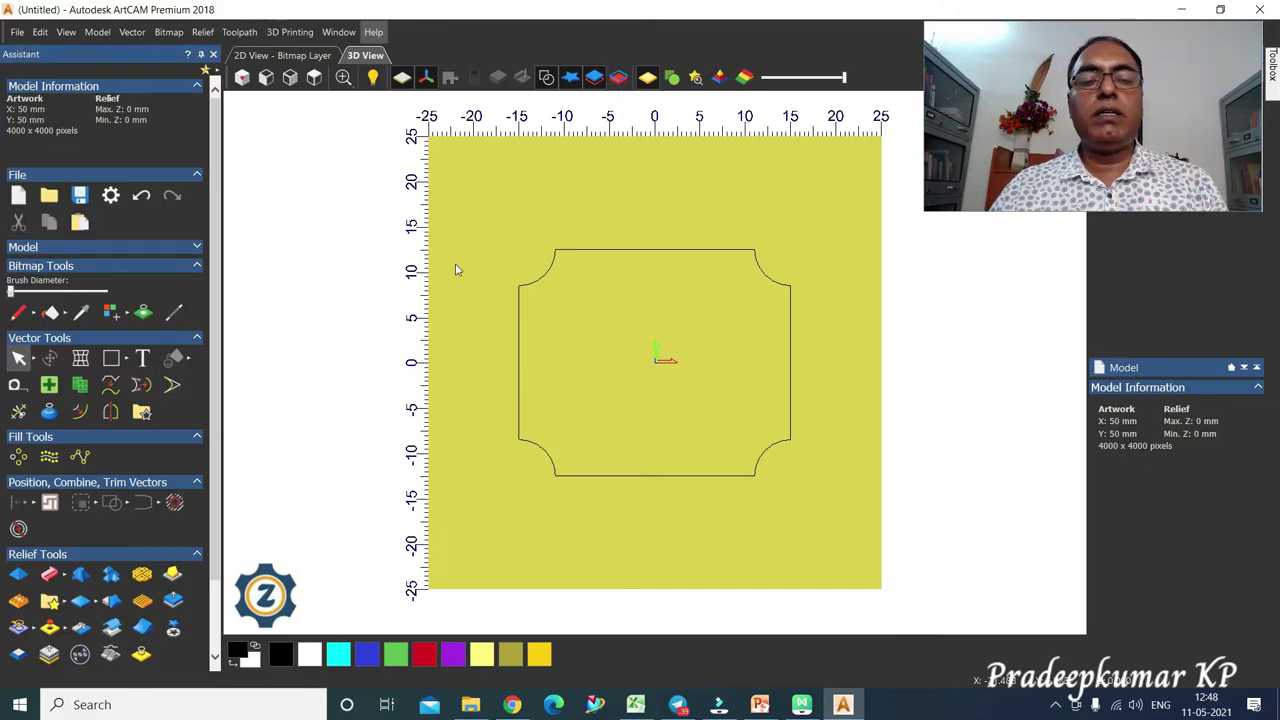
pyautogui.moveTo(473, 190); pyautogui.dragTo(846, 514)
pyautogui.press('Delete')
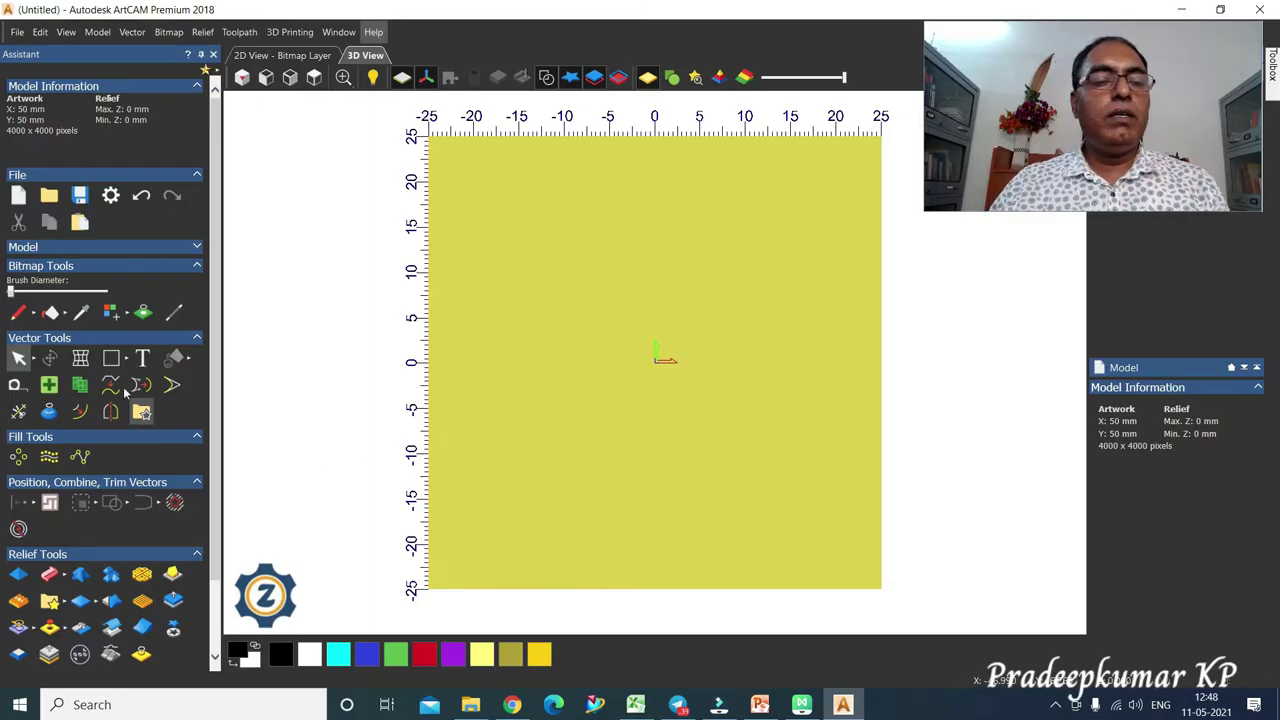
# Draw a circle about 36.4 mm in diameter near the centre of the artwork.
pyautogui.click(126, 359)
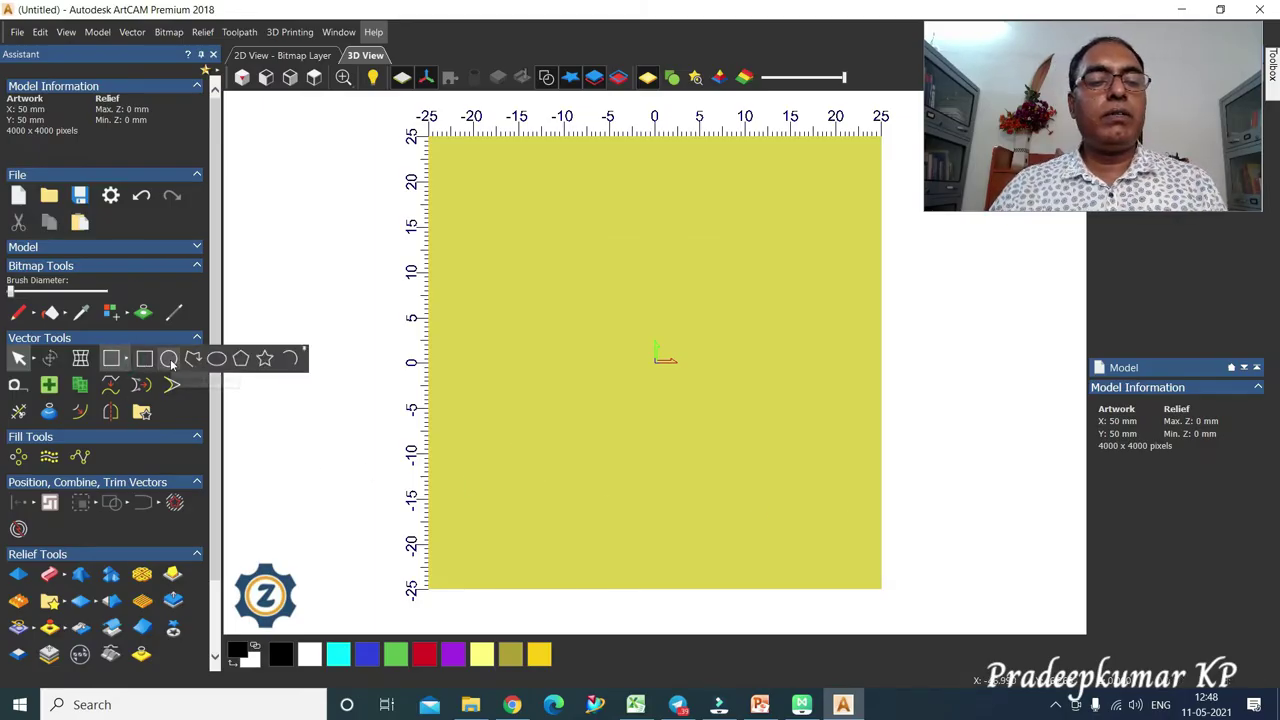
pyautogui.click(169, 362)
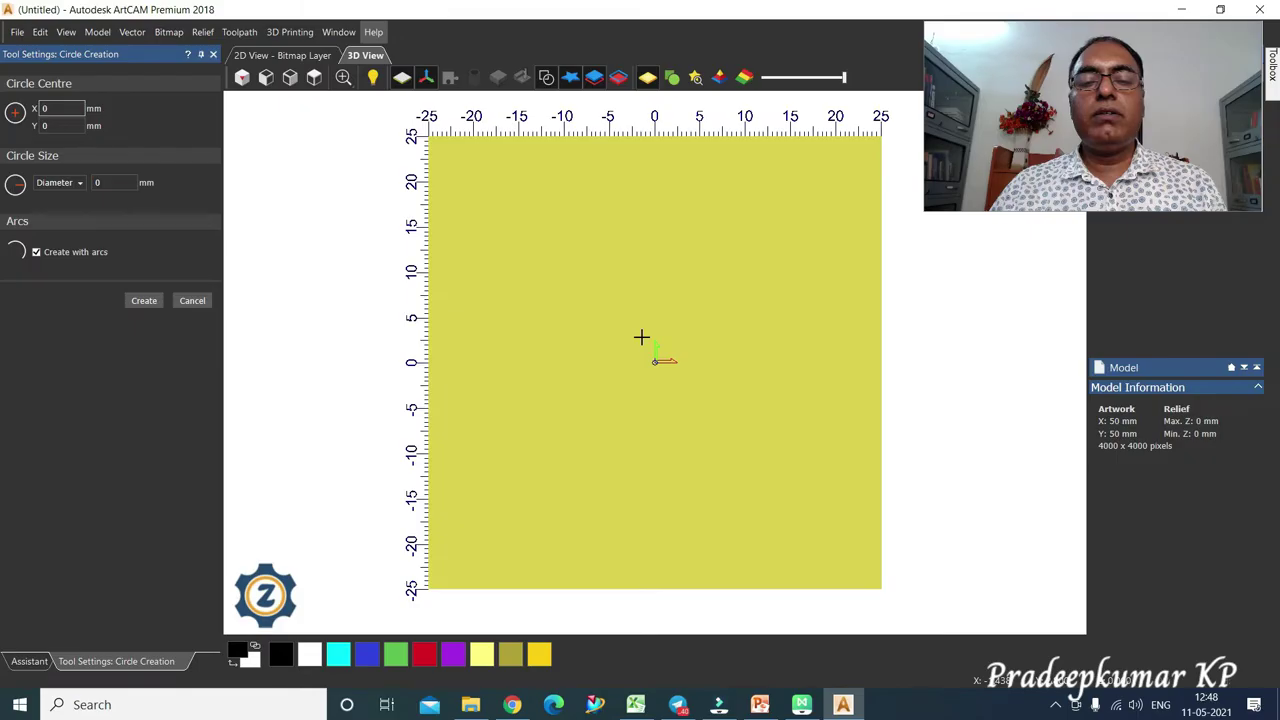
pyautogui.moveTo(641, 337); pyautogui.dragTo(536, 464)
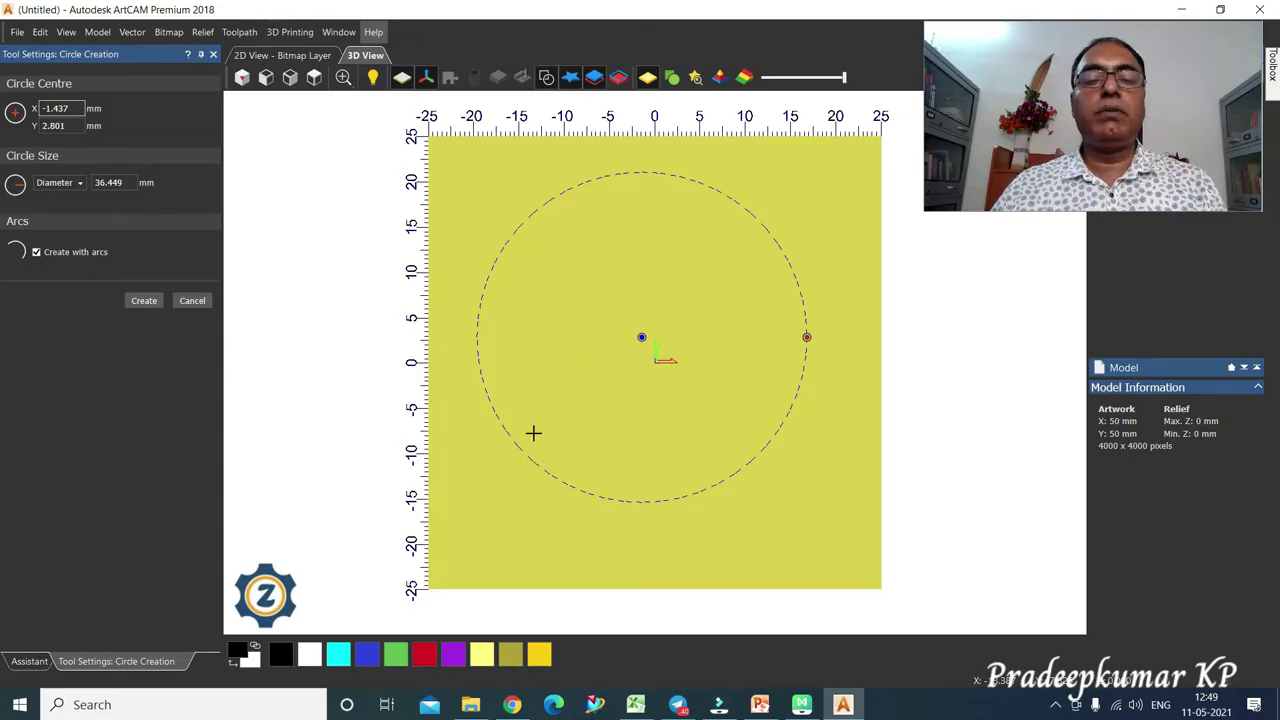
# Move the circle's centre to X 0, Y 0.
pyautogui.doubleClick(57, 108)
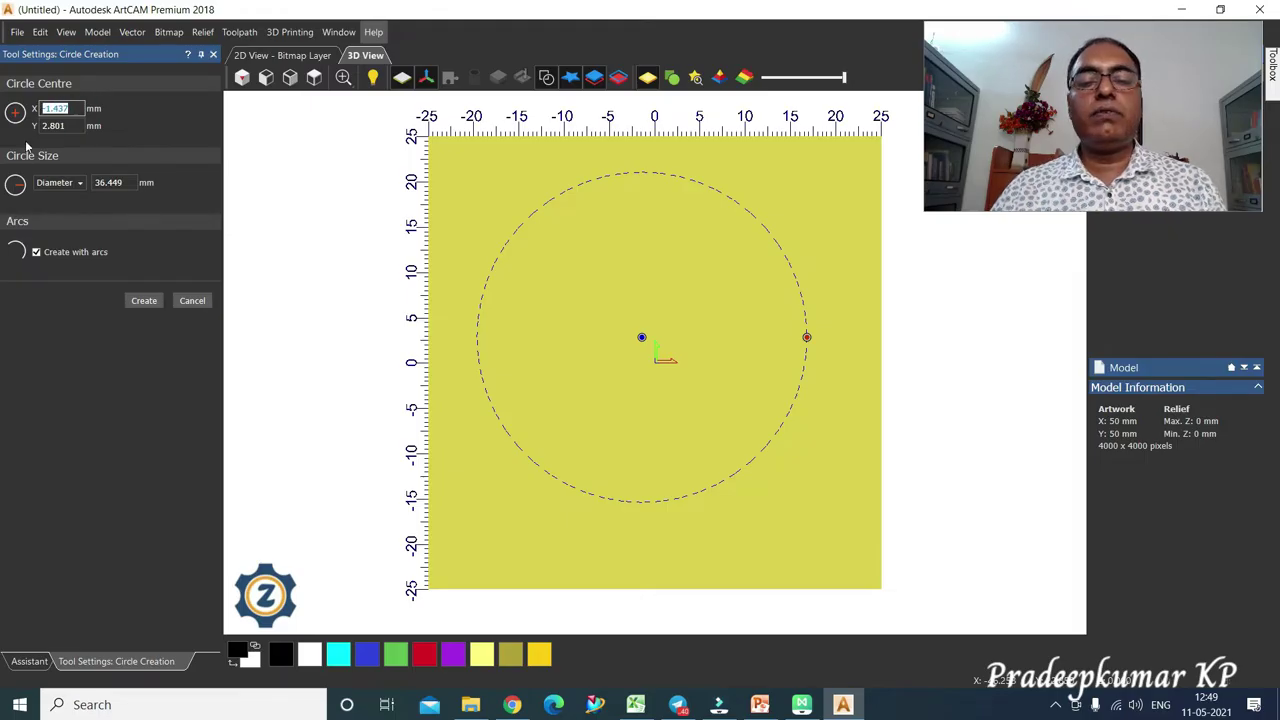
pyautogui.write('0')
pyautogui.press('Tab')
pyautogui.write('0')
pyautogui.press('Tab')
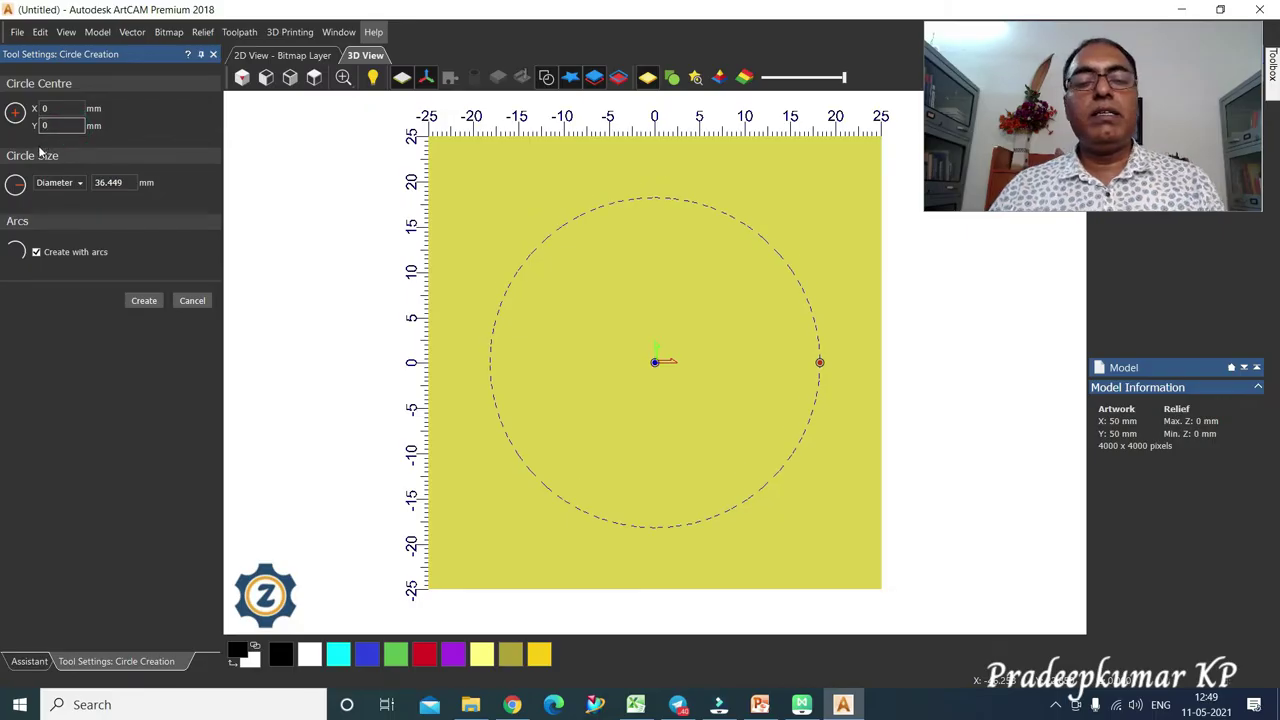
# Size the circle by diameter and set it to 30 mm.
pyautogui.click(79, 184)
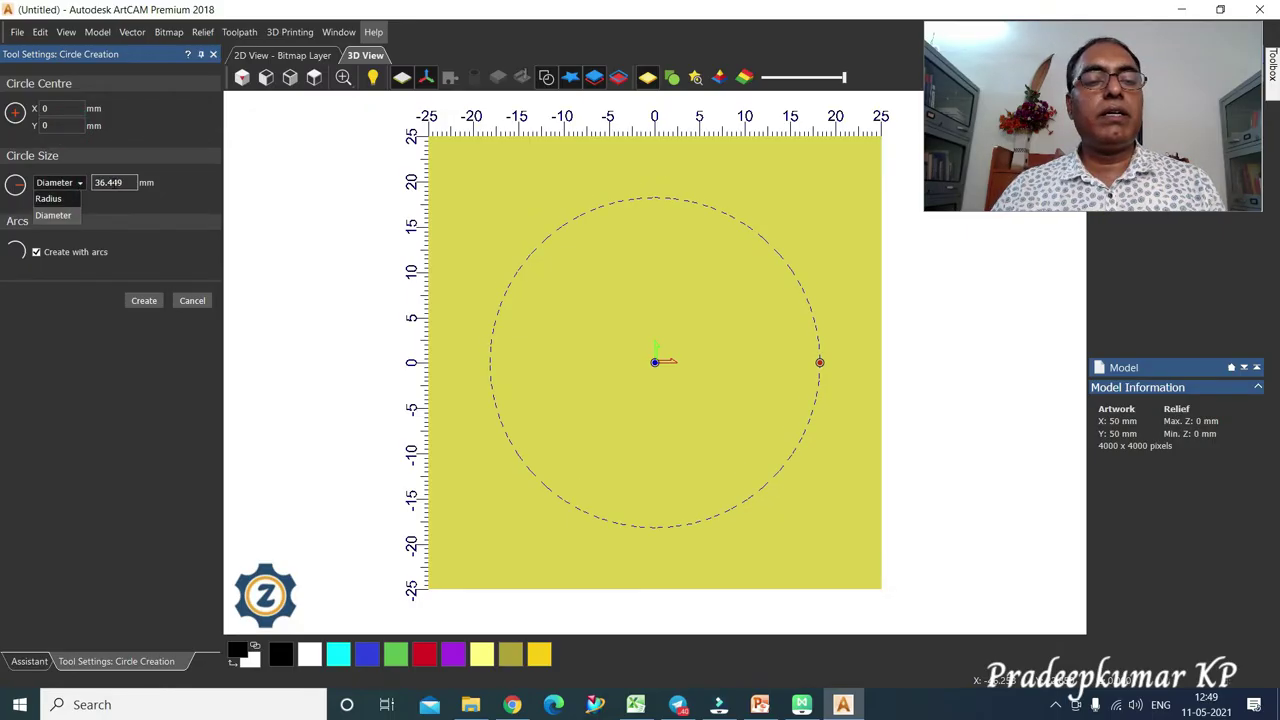
pyautogui.click(53, 215)
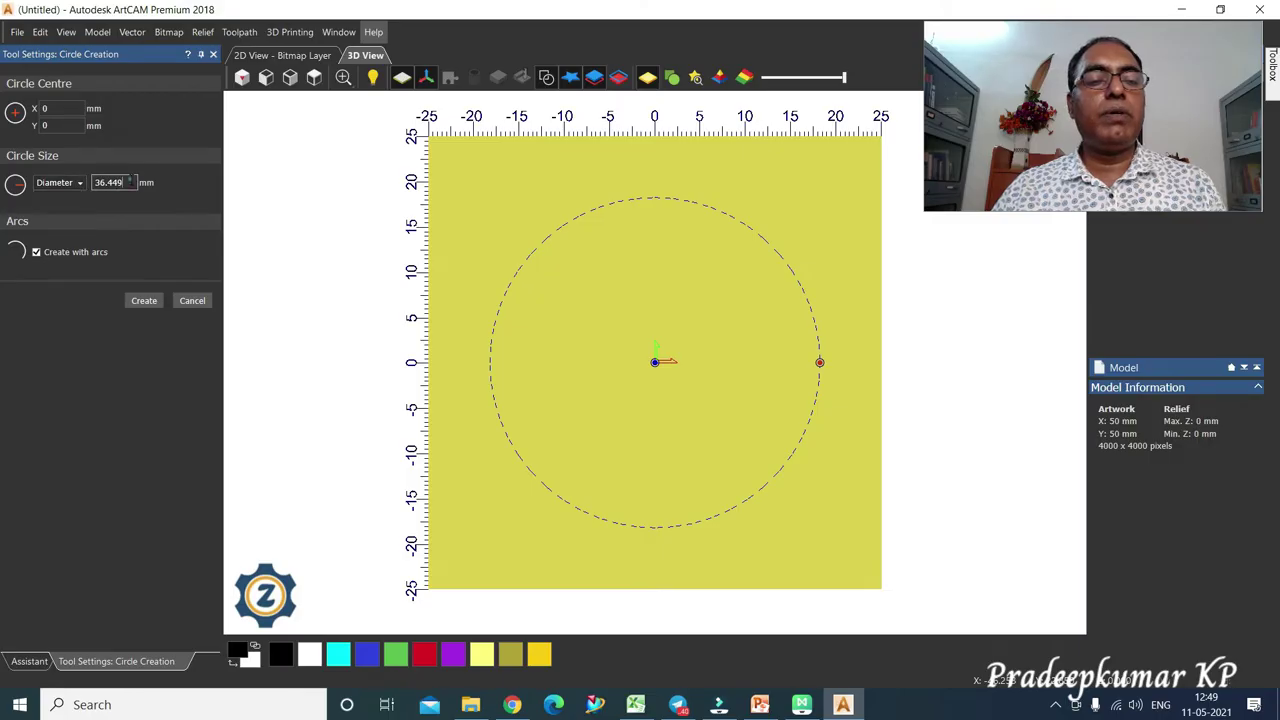
pyautogui.doubleClick(110, 182)
pyautogui.write('30')
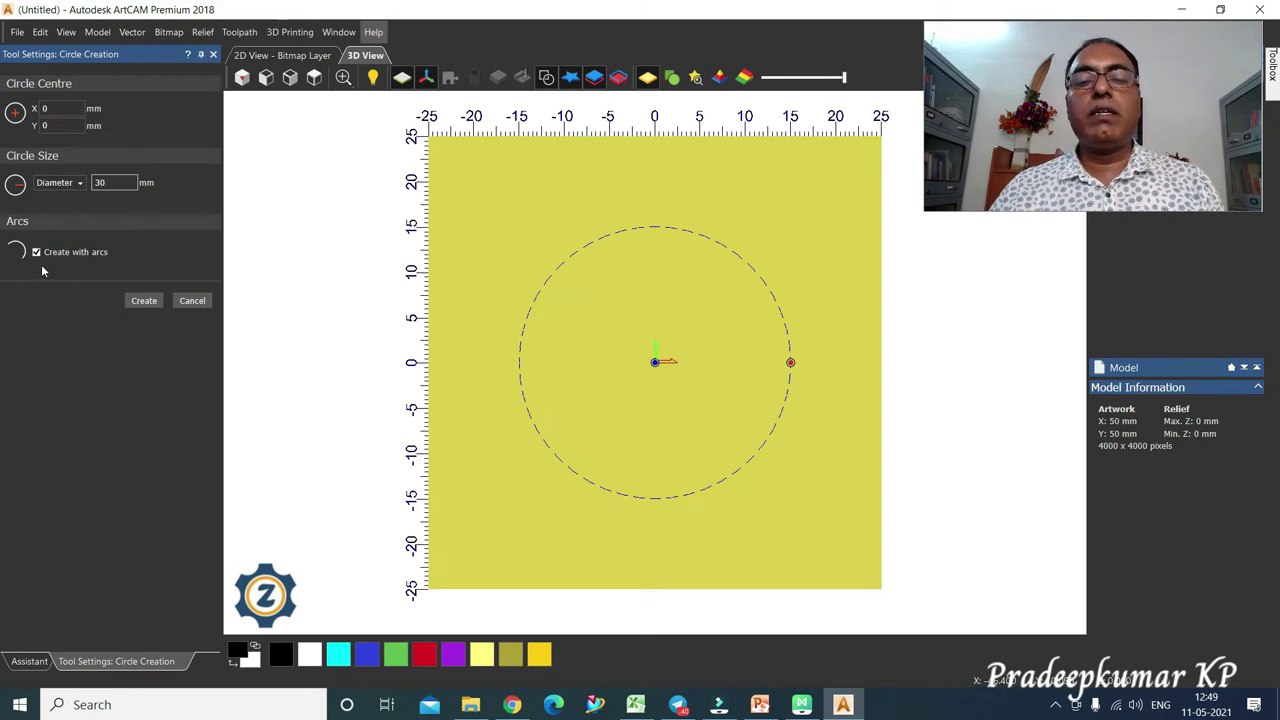
# Create the circle with arcs and undo its creation.
pyautogui.click(144, 300)
pyautogui.click(556, 205)
pyautogui.hotkey('ctrl', 'z')
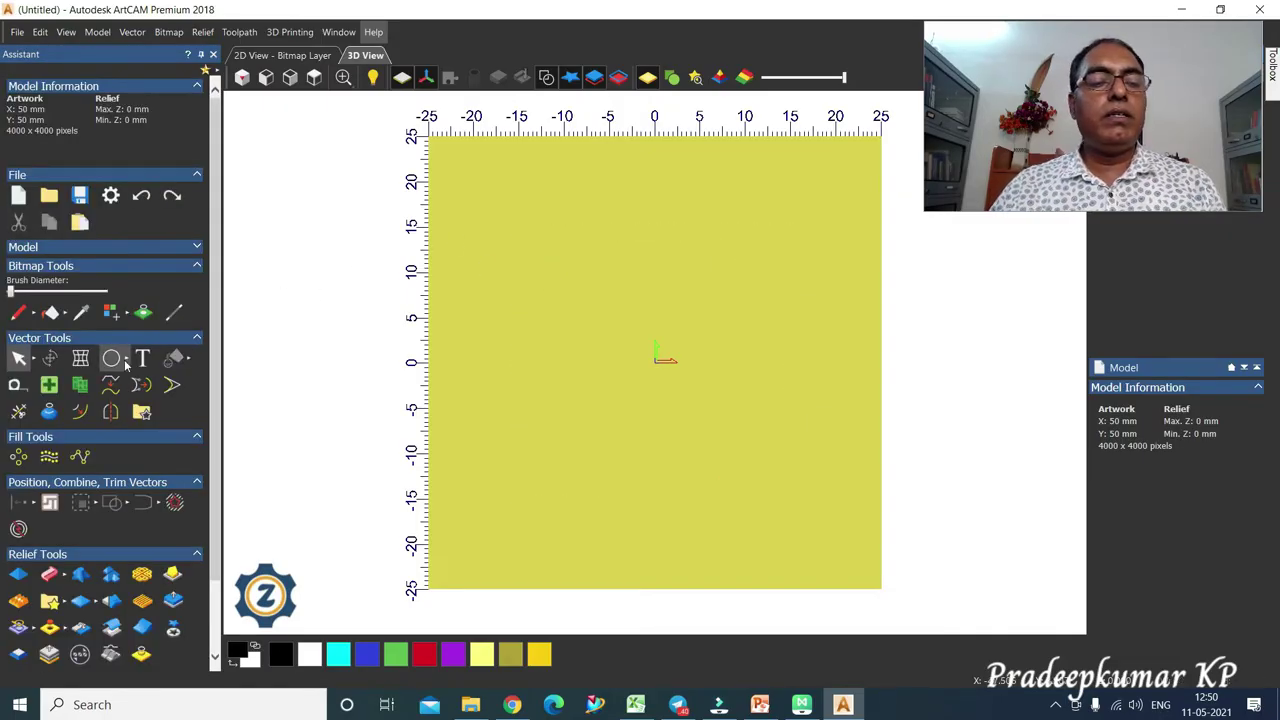
# Start a polyline with smooth drawing and adding to an existing line both turned off.
pyautogui.moveTo(127, 364)
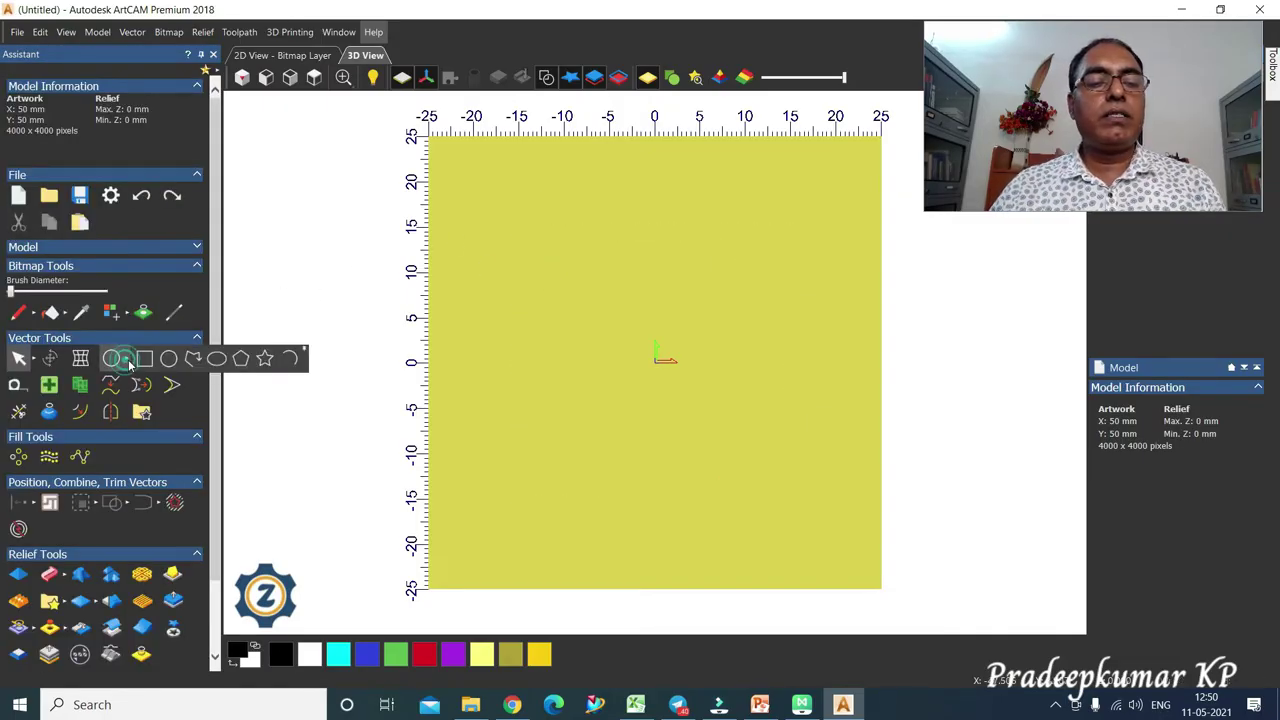
pyautogui.click(191, 363)
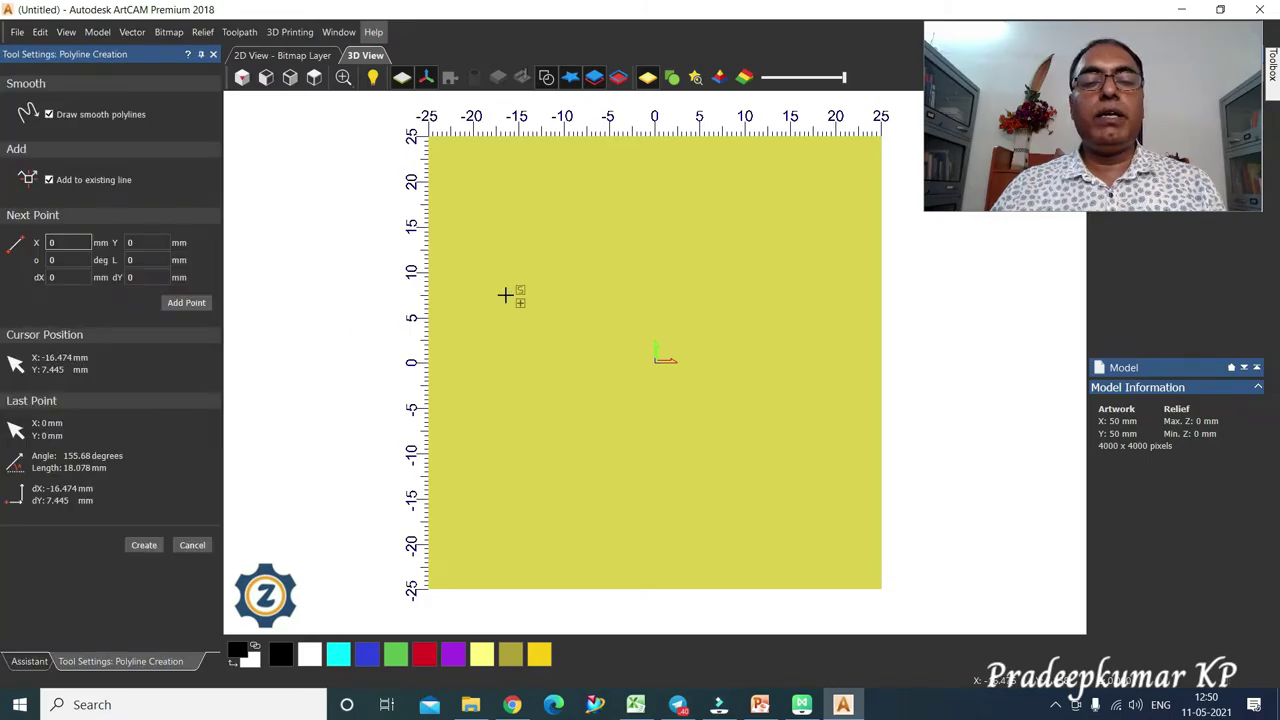
pyautogui.click(48, 115)
pyautogui.click(49, 180)
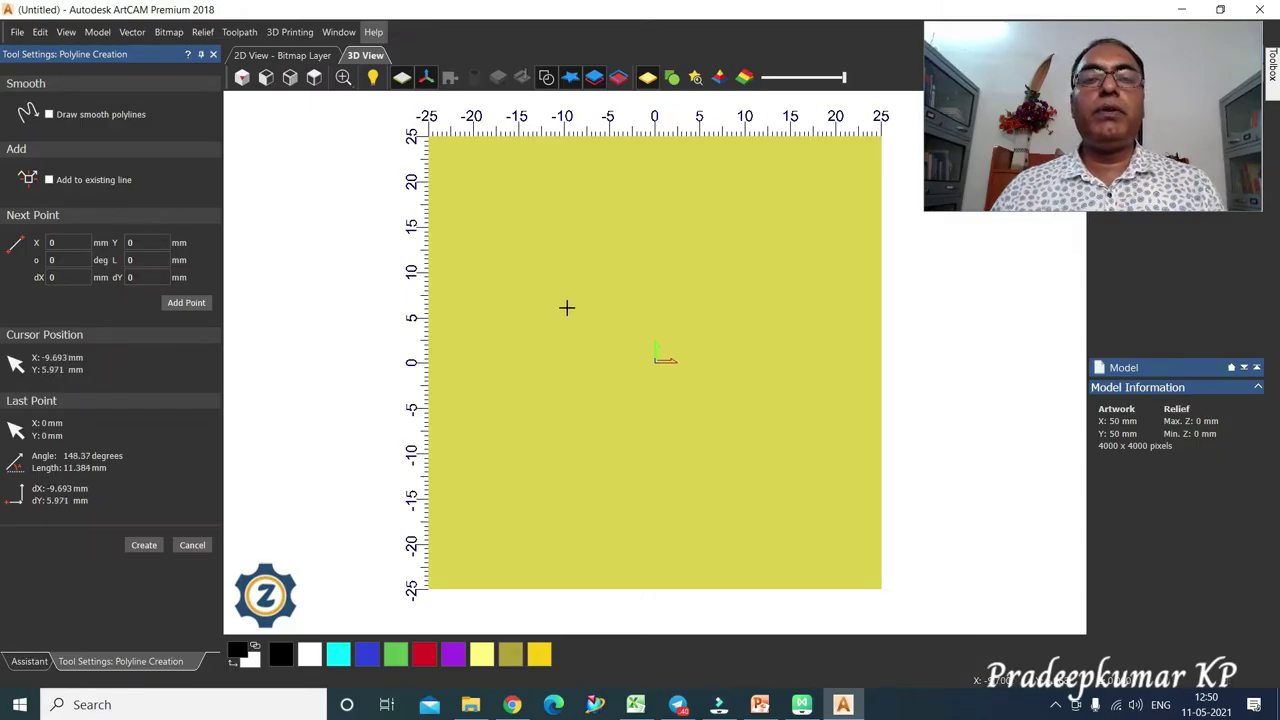
# Draw an open straight-segment polyline of eight points around the origin, from about X -14.5, Y 17.1 to about X -16.3, Y 9.7.
pyautogui.click(523, 207)
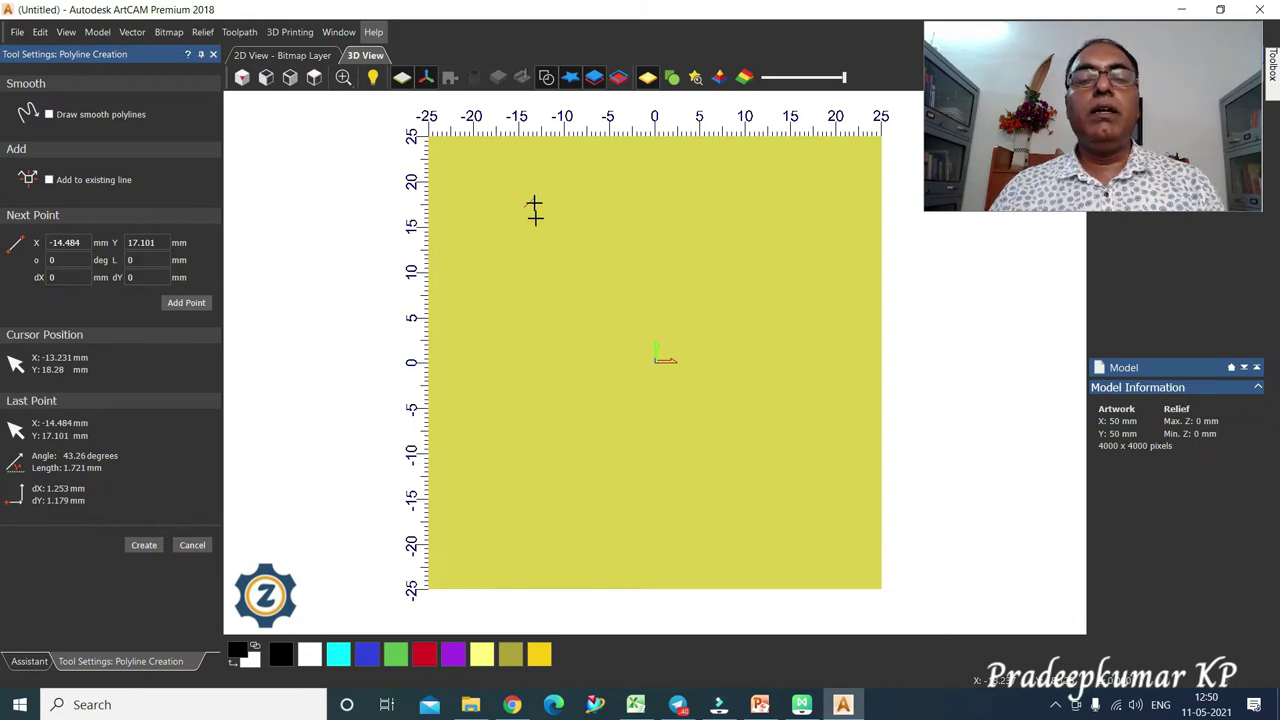
pyautogui.click(700, 185)
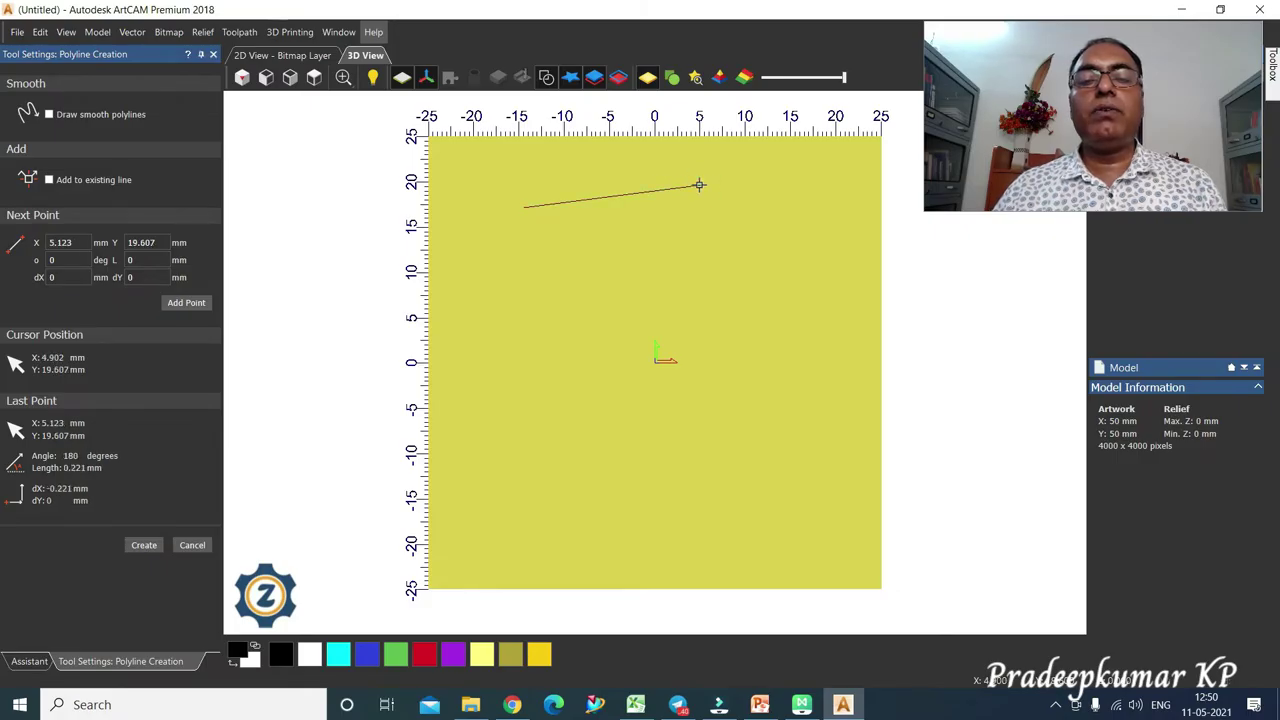
pyautogui.click(798, 327)
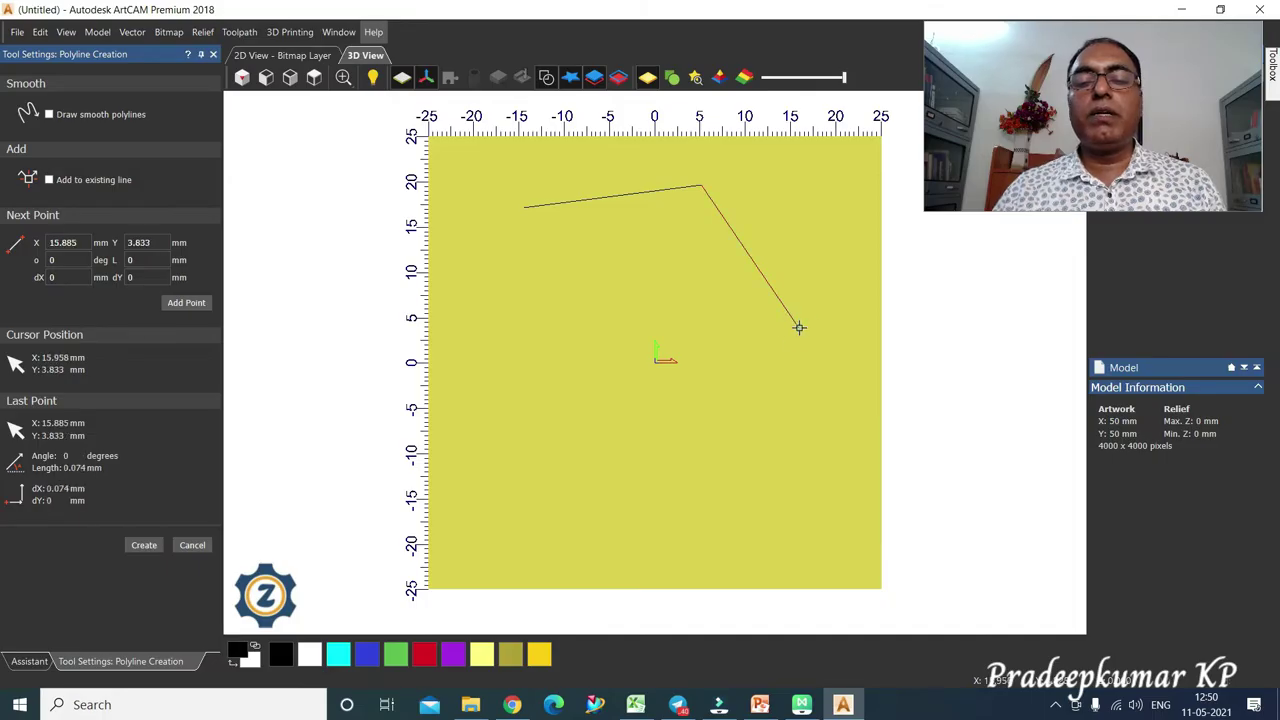
pyautogui.click(716, 472)
pyautogui.click(527, 458)
pyautogui.click(465, 373)
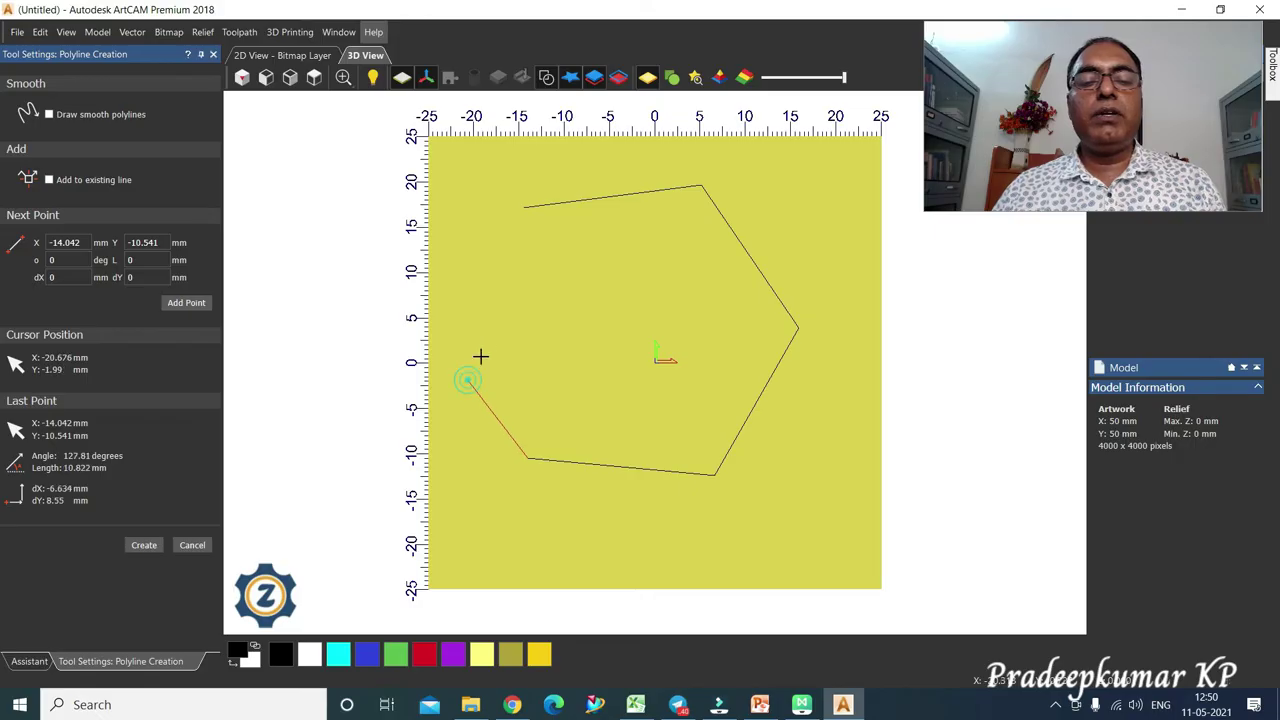
pyautogui.click(513, 313)
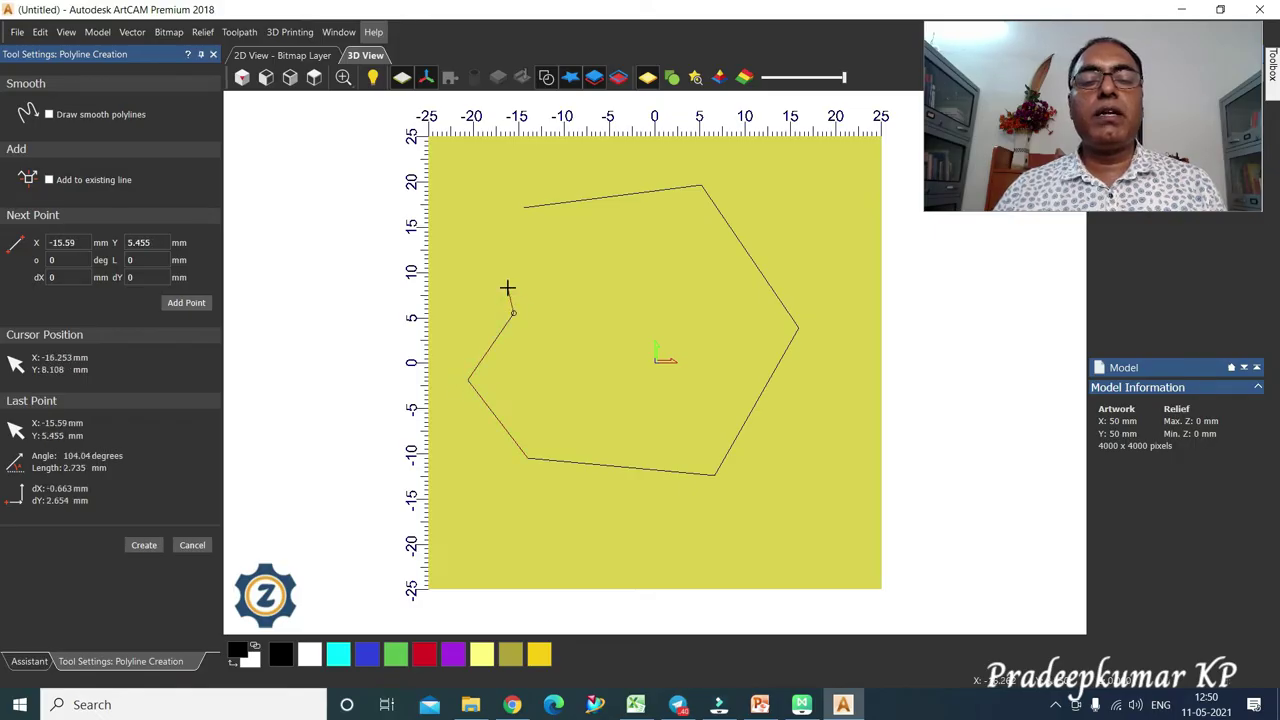
pyautogui.click(508, 272)
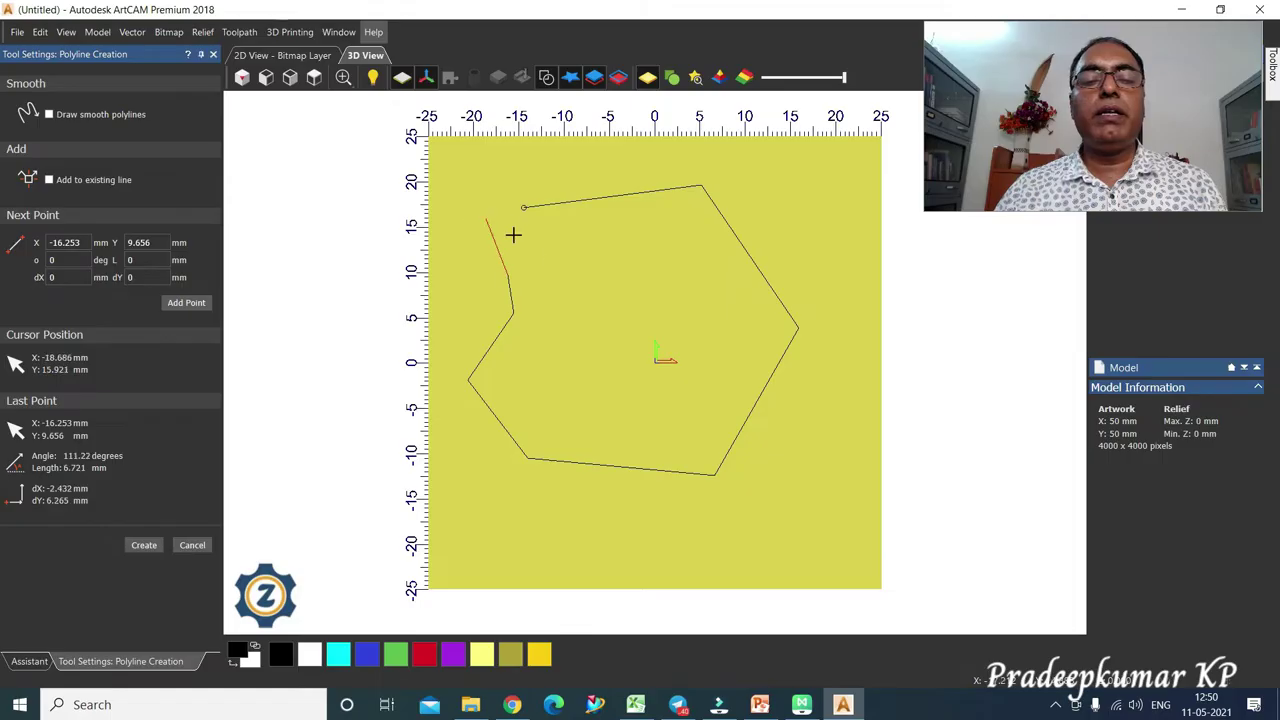
pyautogui.rightClick(567, 268)
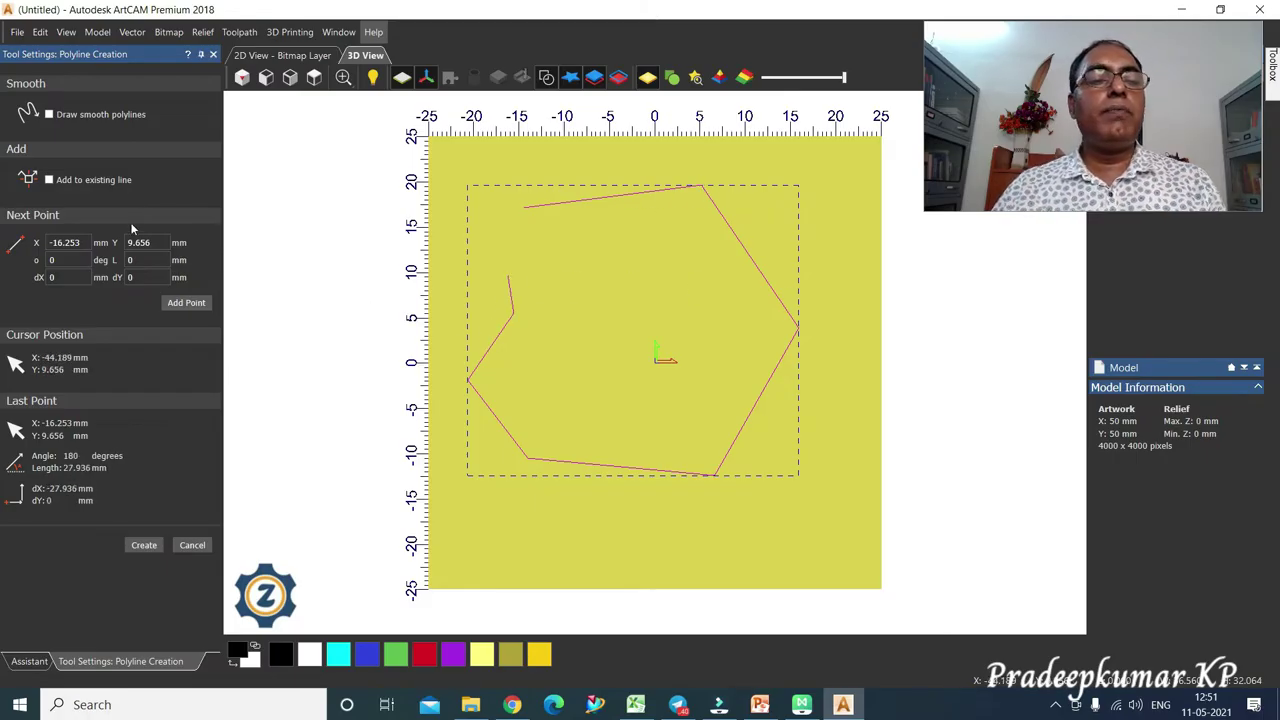
# Draw a smooth wavy polyline across the artwork, starting about X -14.9, Y 21.5 and ending about X -19.7, Y 6.9.
pyautogui.click(49, 114)
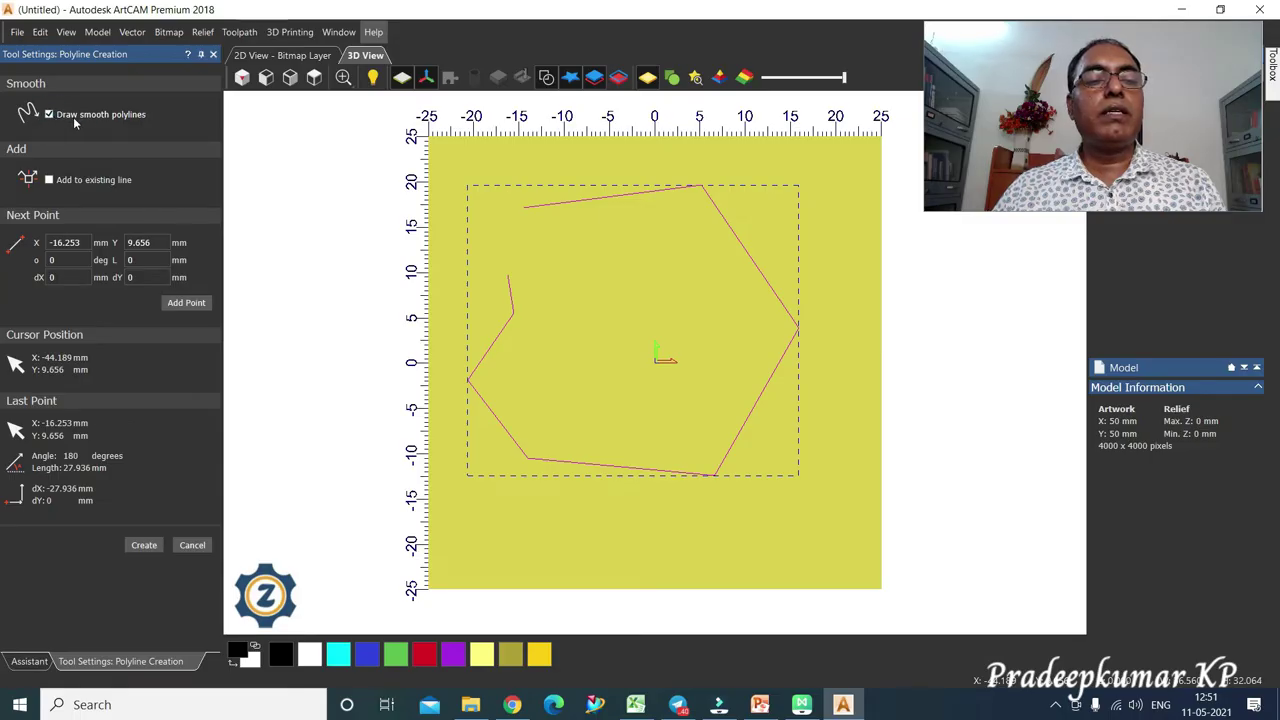
pyautogui.click(519, 167)
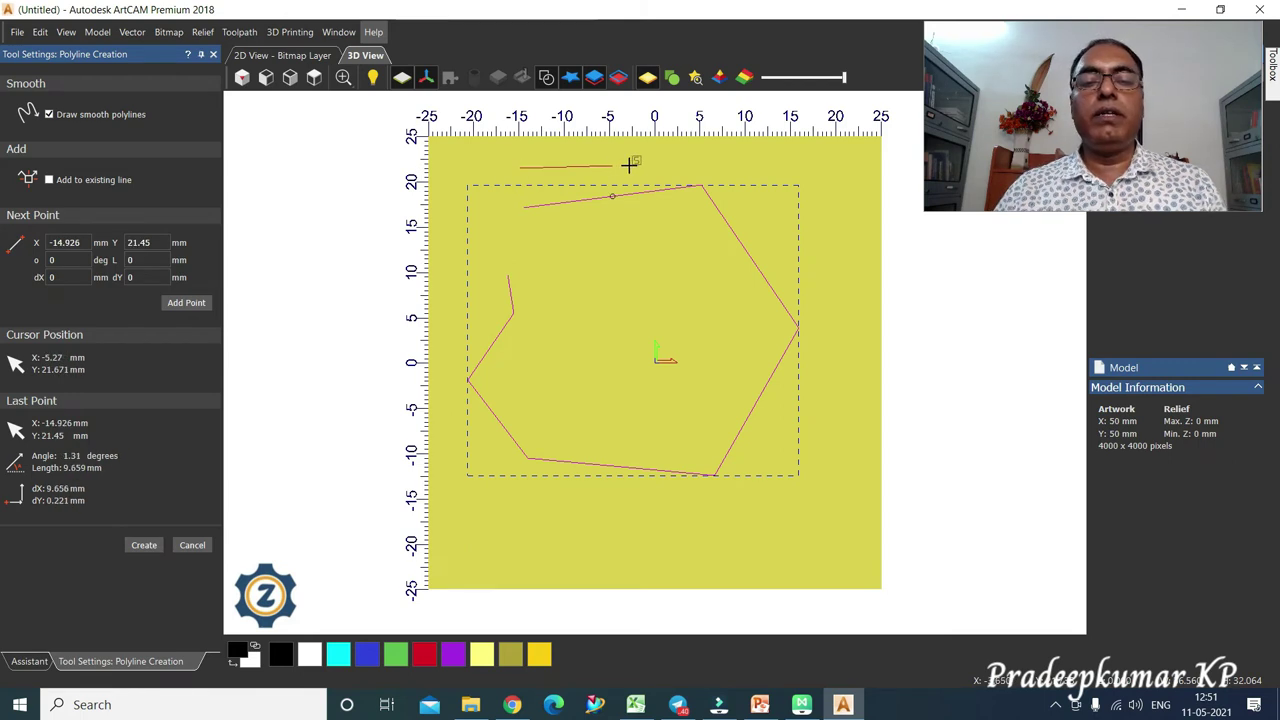
pyautogui.click(739, 161)
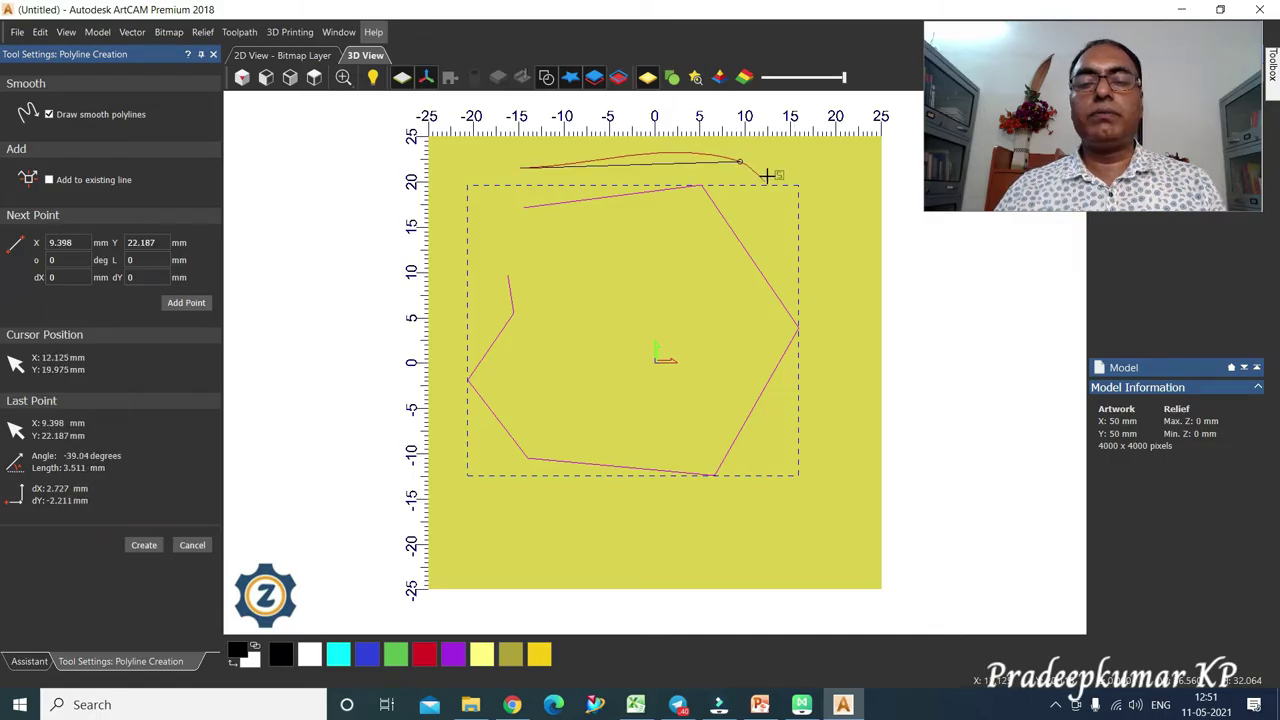
pyautogui.click(824, 268)
pyautogui.click(746, 327)
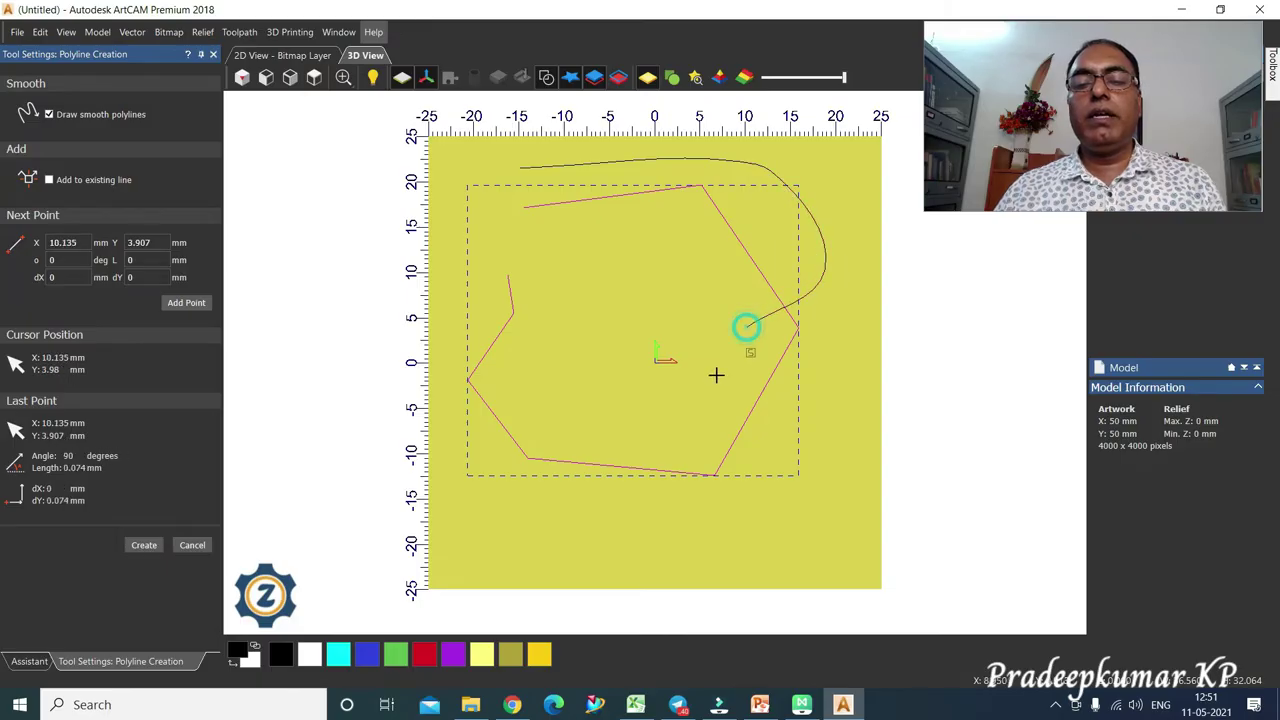
pyautogui.click(716, 375)
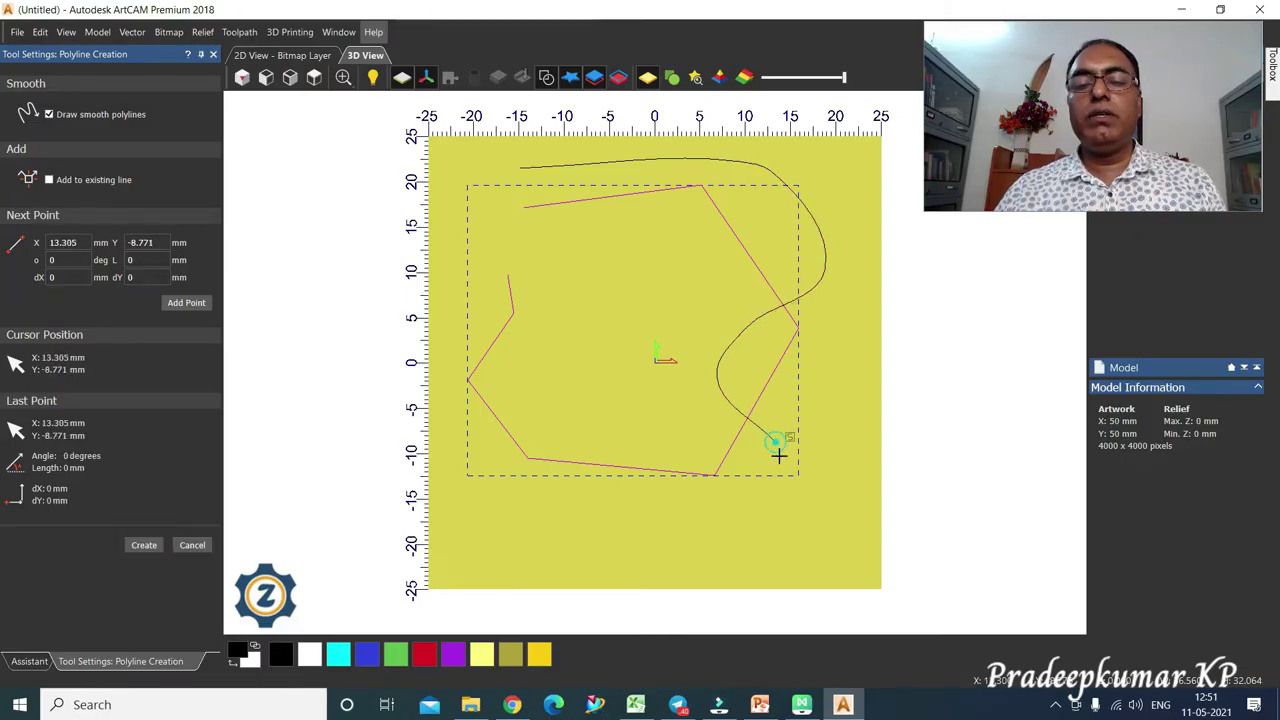
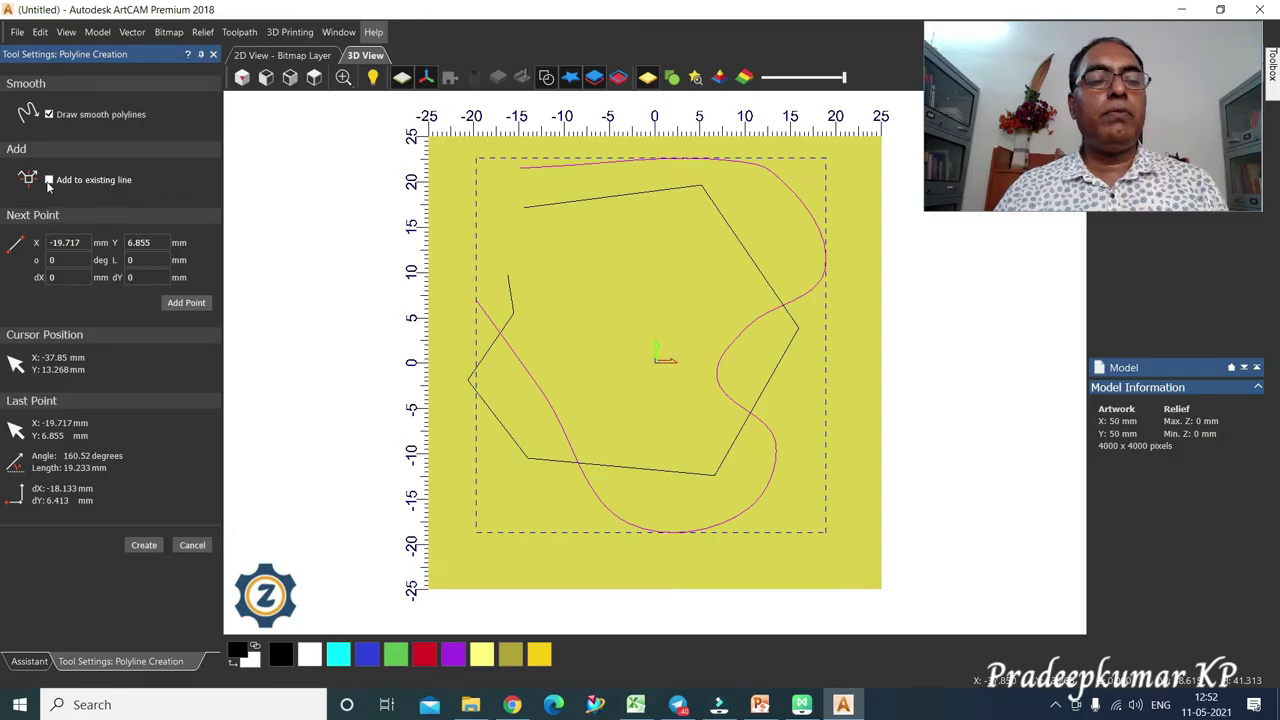
# Enable adding to an existing line and extend the straight polyline from its first point with a smooth curve to about X 21.1, Y 8.
pyautogui.click(48, 181)
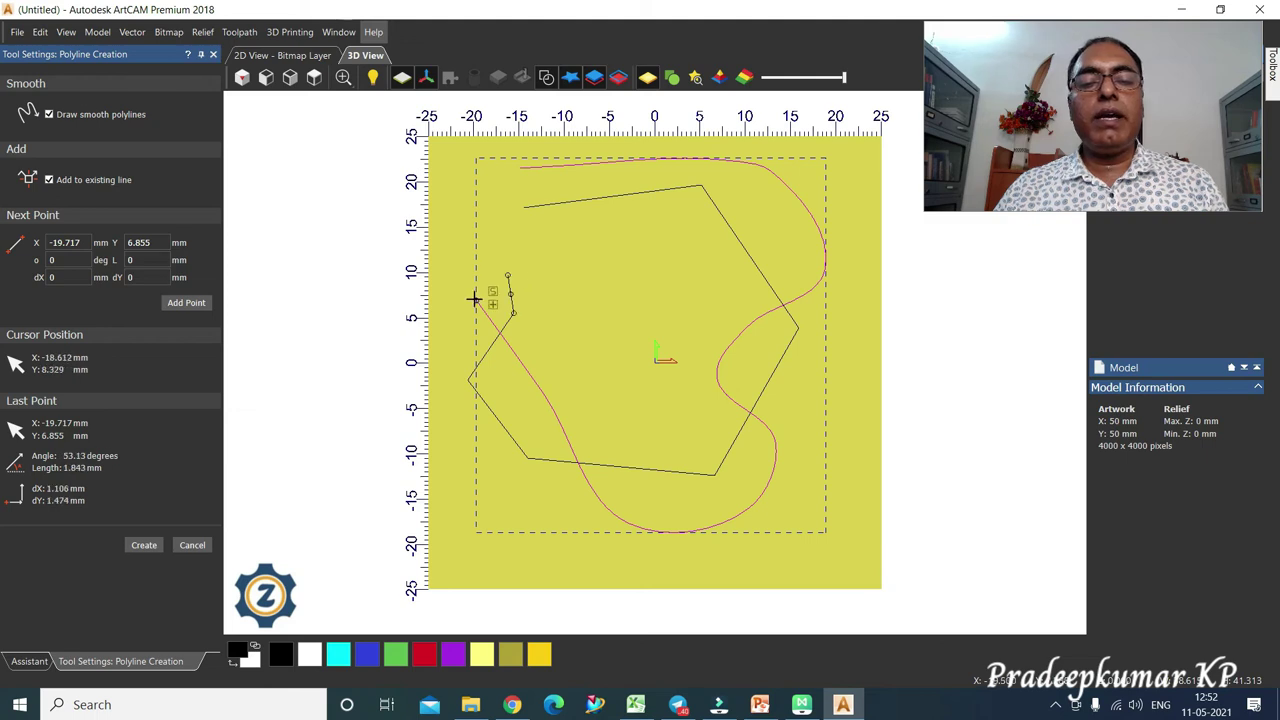
pyautogui.click(523, 206)
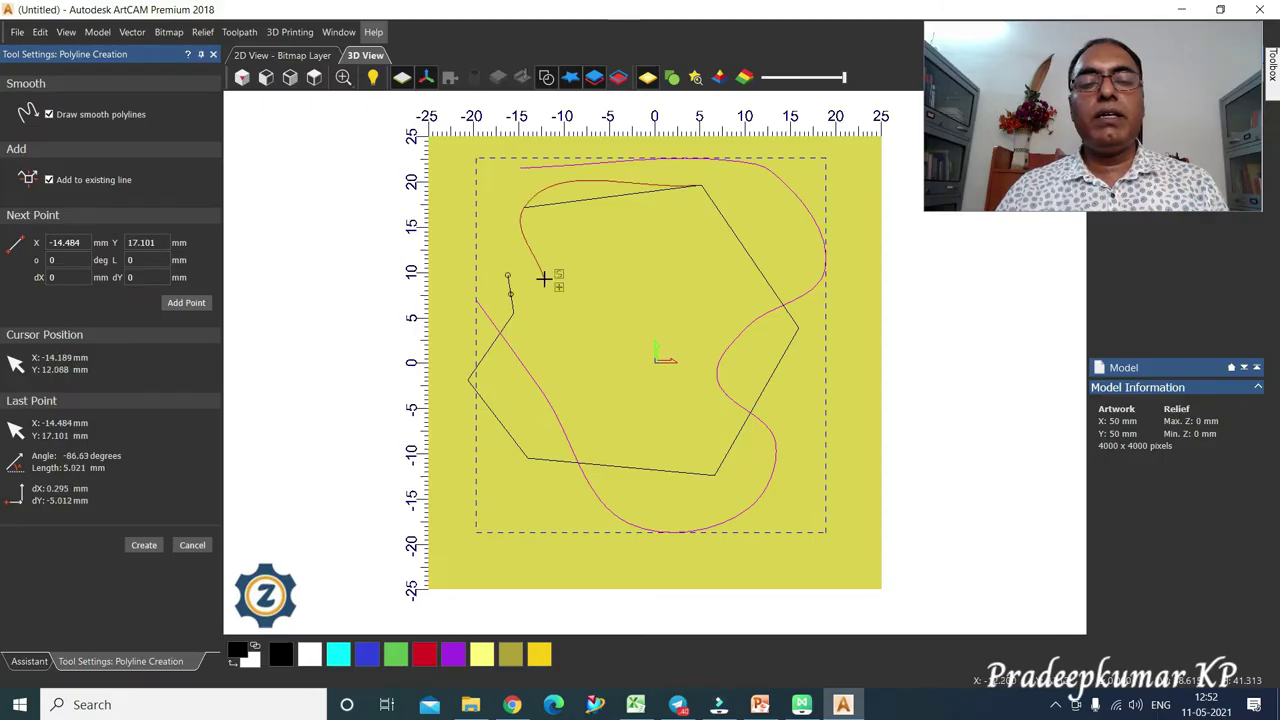
pyautogui.click(605, 371)
pyautogui.click(511, 430)
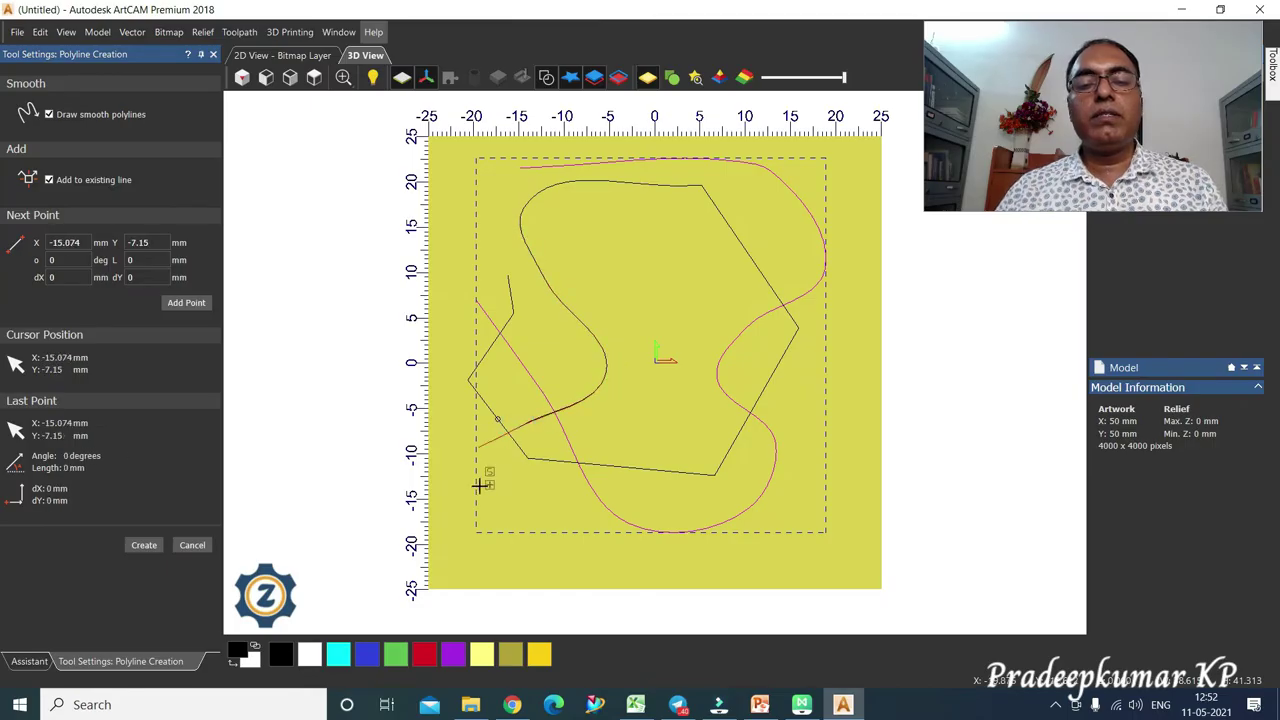
pyautogui.click(478, 485)
pyautogui.click(480, 487)
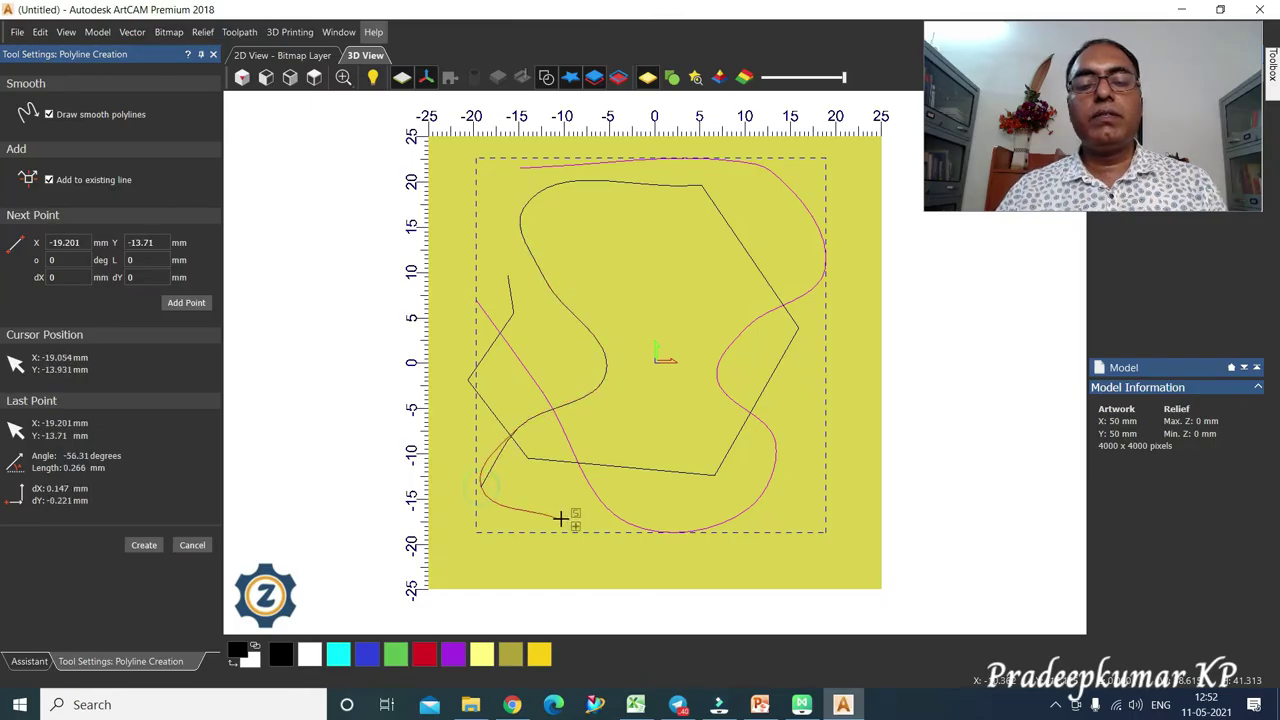
pyautogui.click(603, 554)
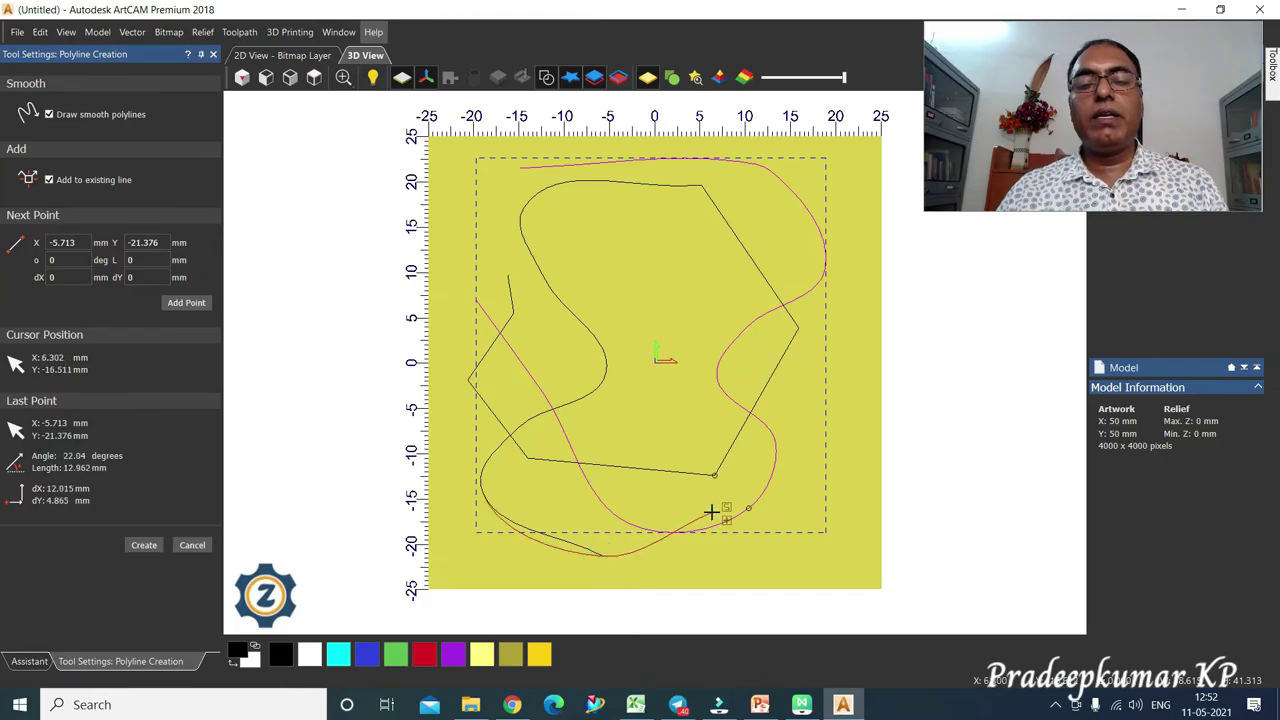
pyautogui.click(840, 418)
pyautogui.click(845, 393)
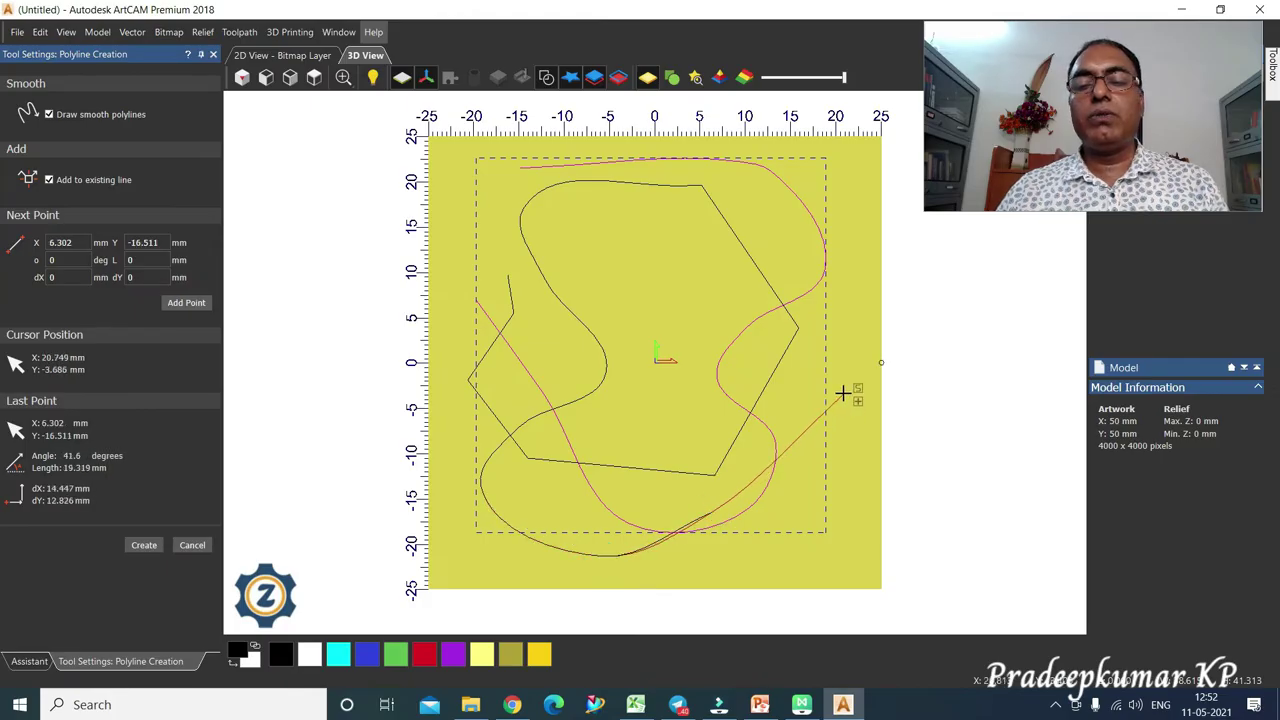
pyautogui.click(847, 289)
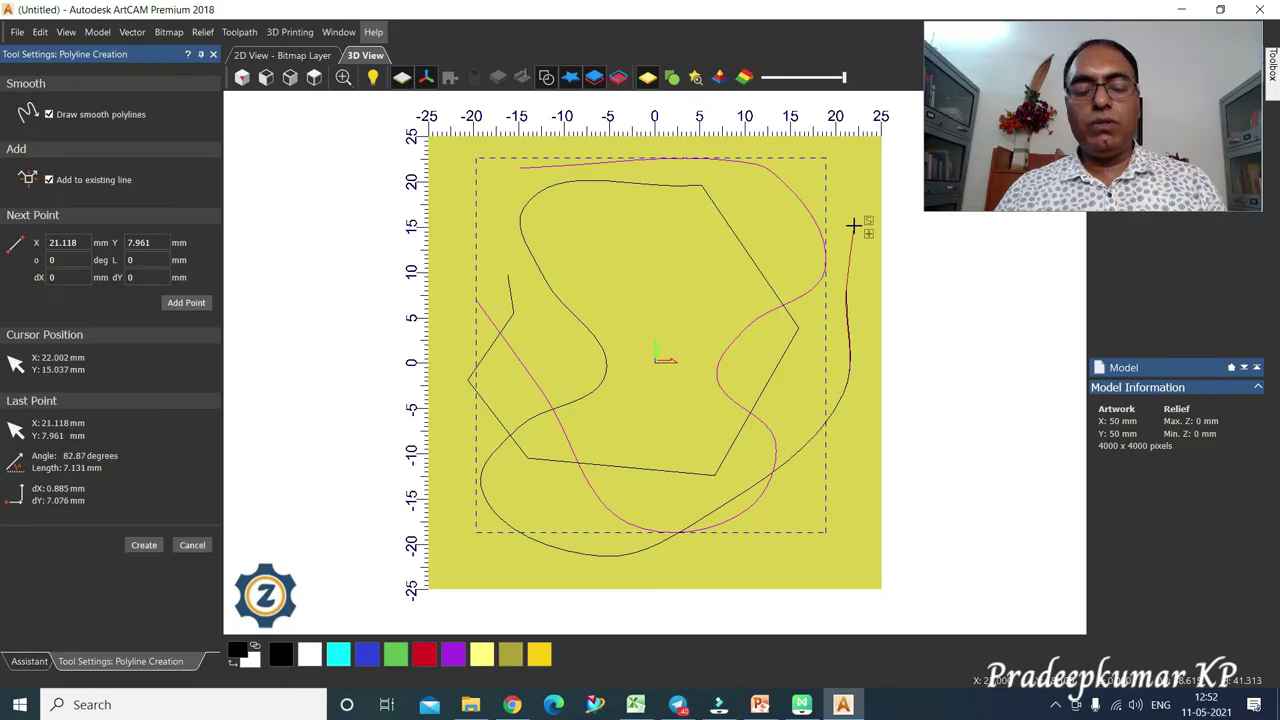
pyautogui.rightClick(852, 226)
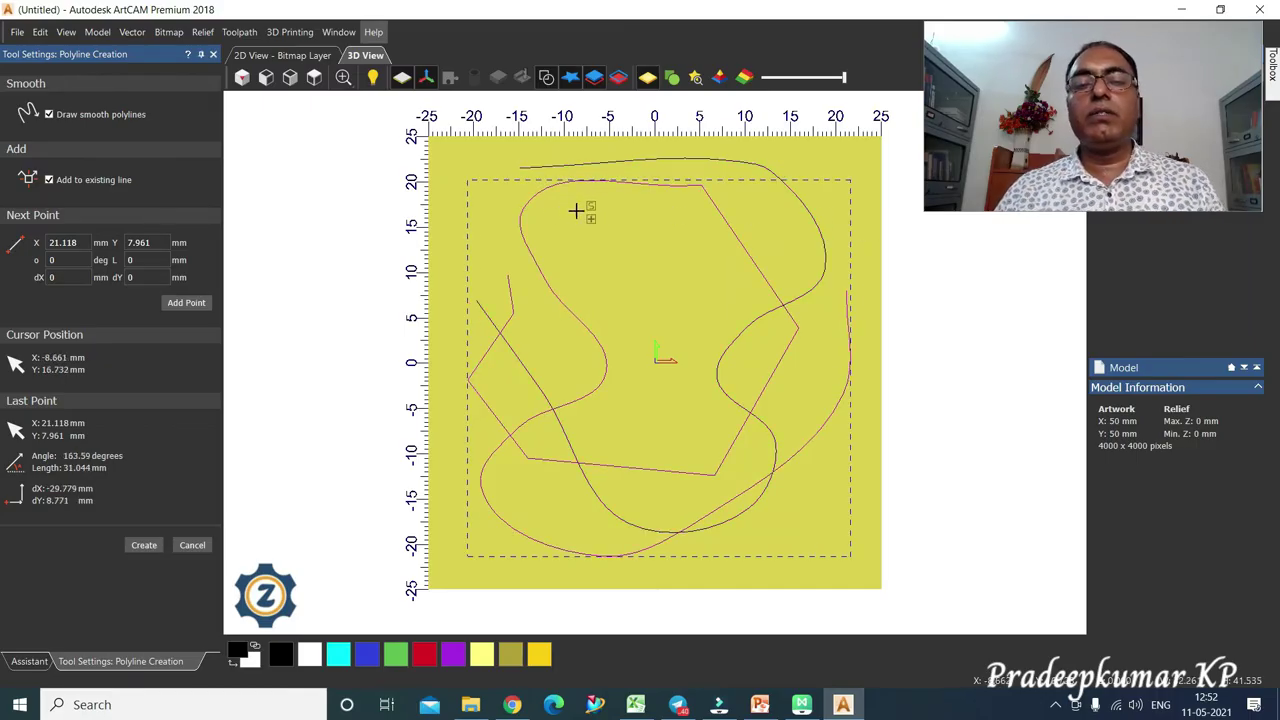
# Extend the wavy polyline from its first point with non-smooth zigzag segments ending about X 4.5, Y 1.9.
pyautogui.click(520, 167)
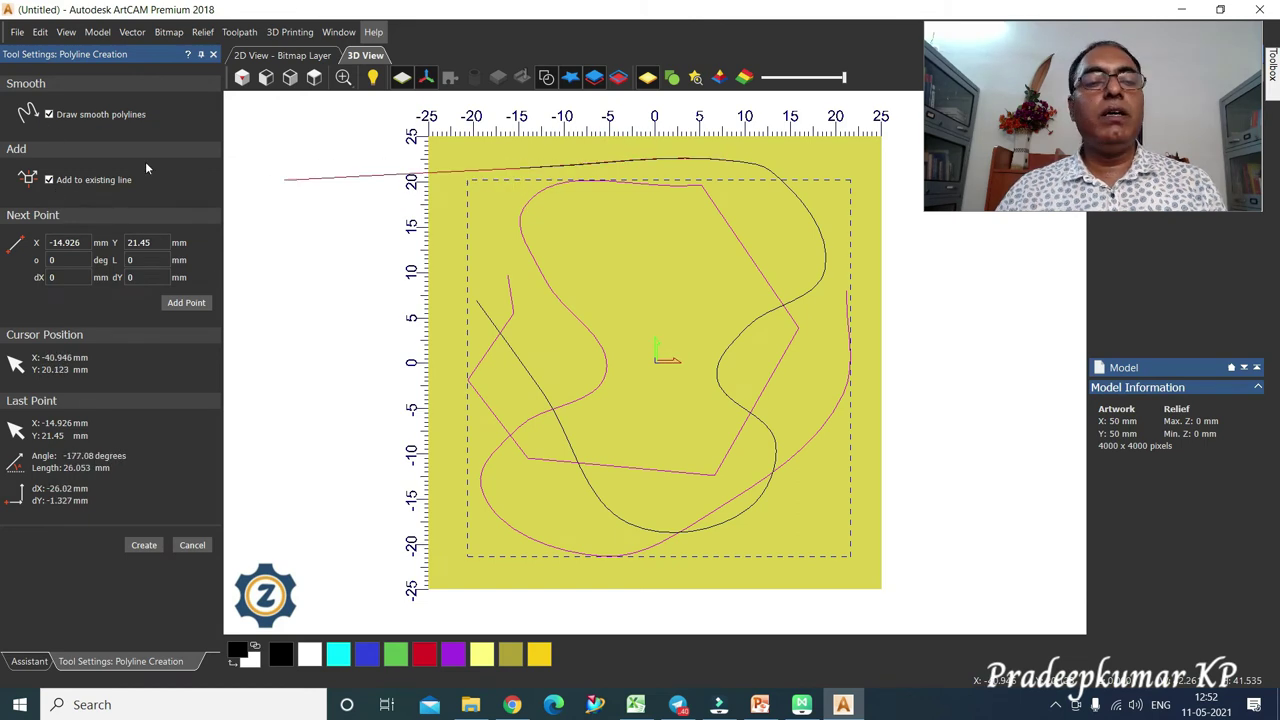
pyautogui.click(49, 115)
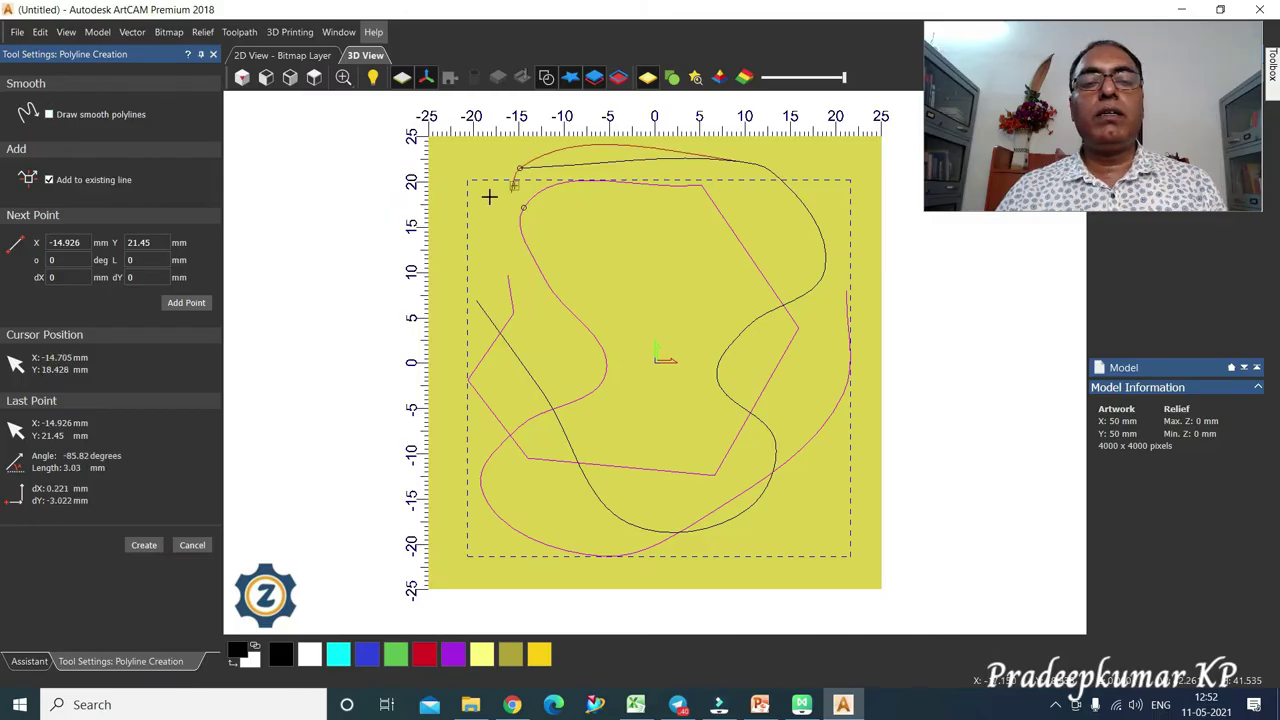
pyautogui.click(482, 232)
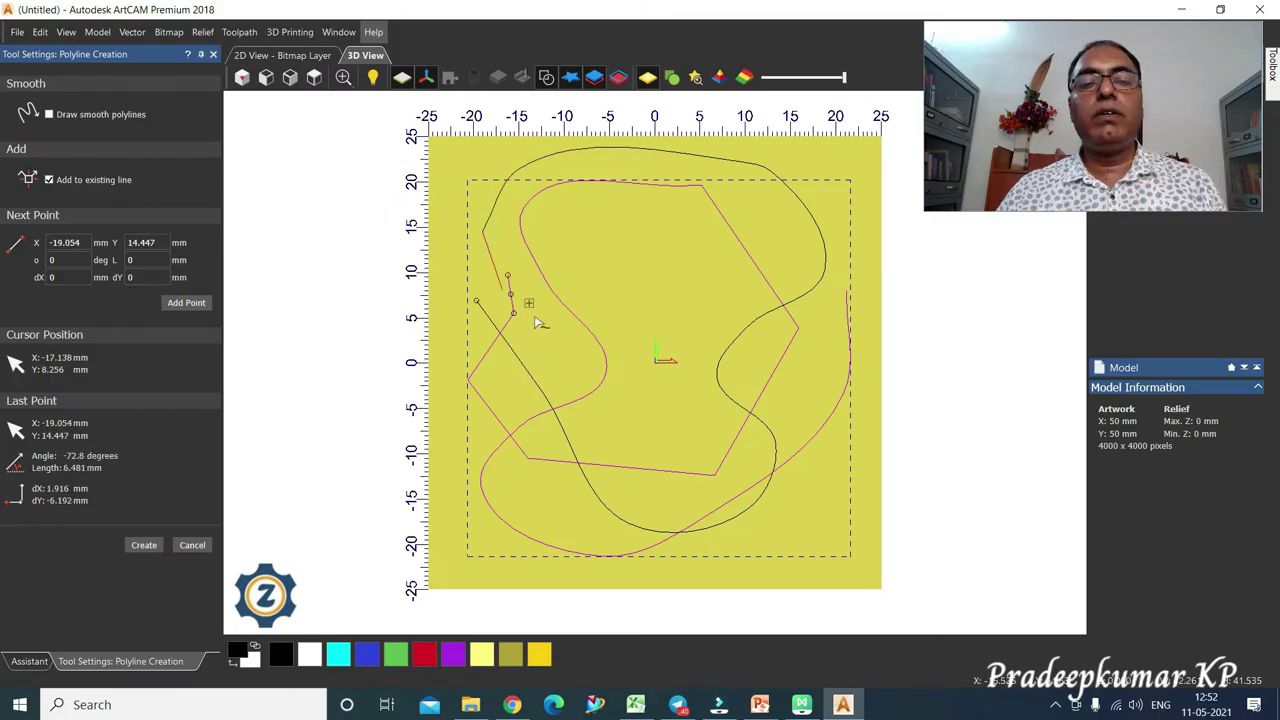
pyautogui.click(552, 337)
pyautogui.click(639, 307)
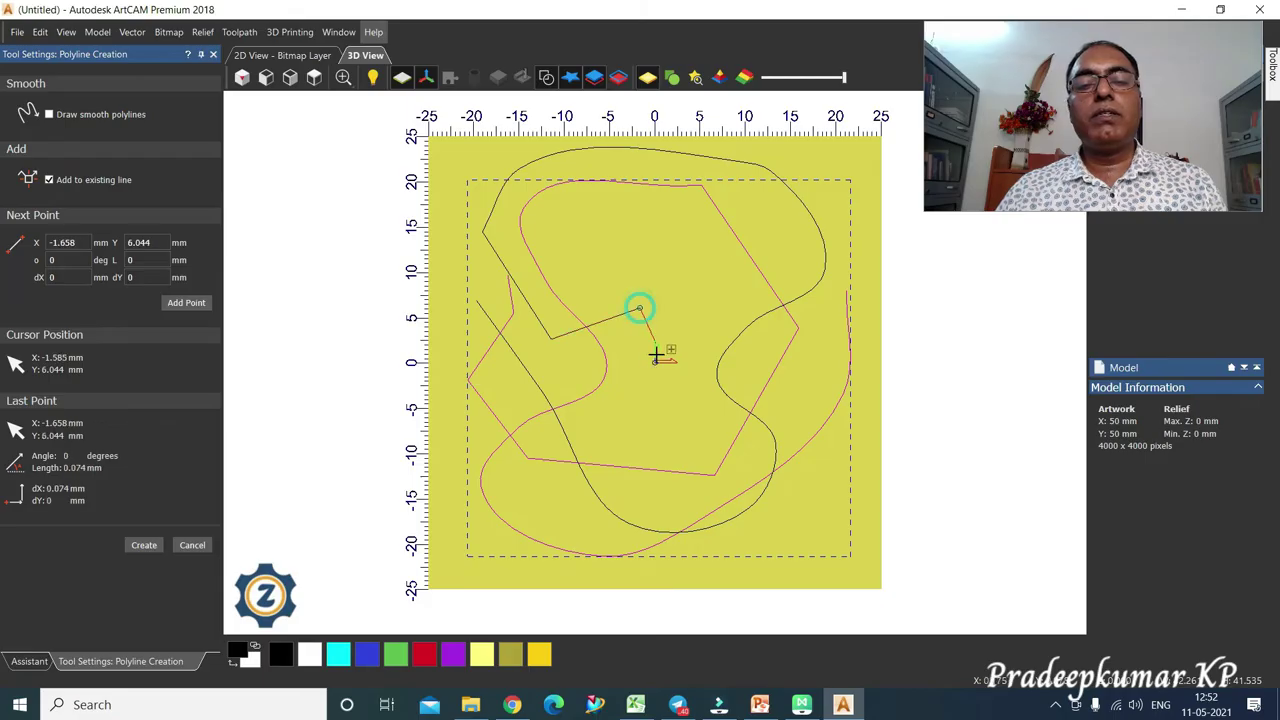
pyautogui.click(656, 354)
pyautogui.click(629, 411)
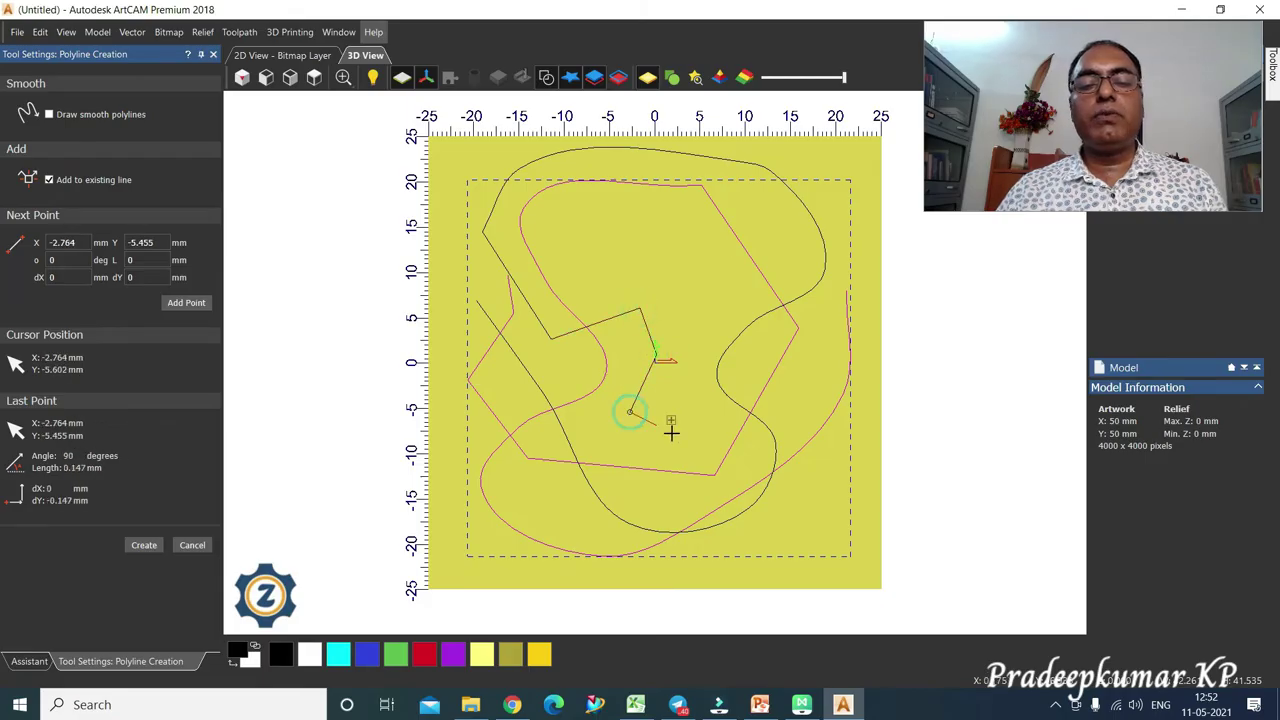
pyautogui.click(677, 438)
pyautogui.click(694, 345)
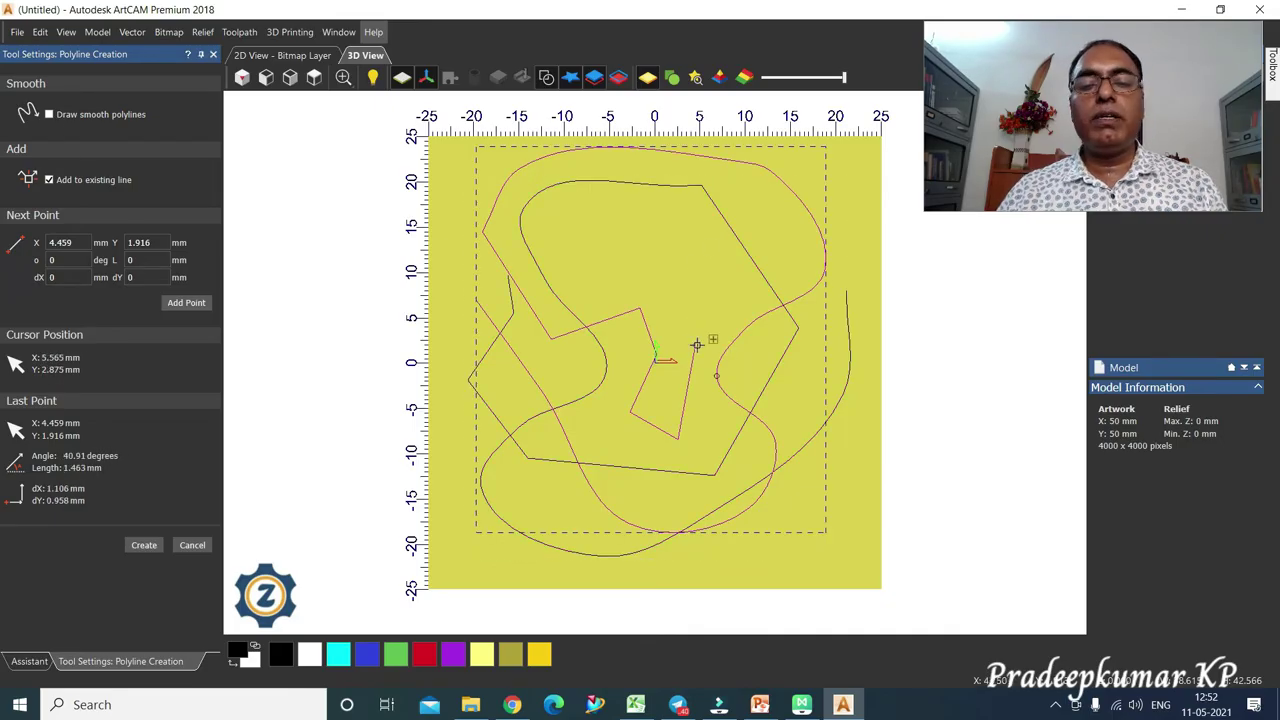
# Continue the zigzag from its last point with further straight segments ending about X -0.3, Y 16.5.
pyautogui.click(760, 301)
pyautogui.click(677, 252)
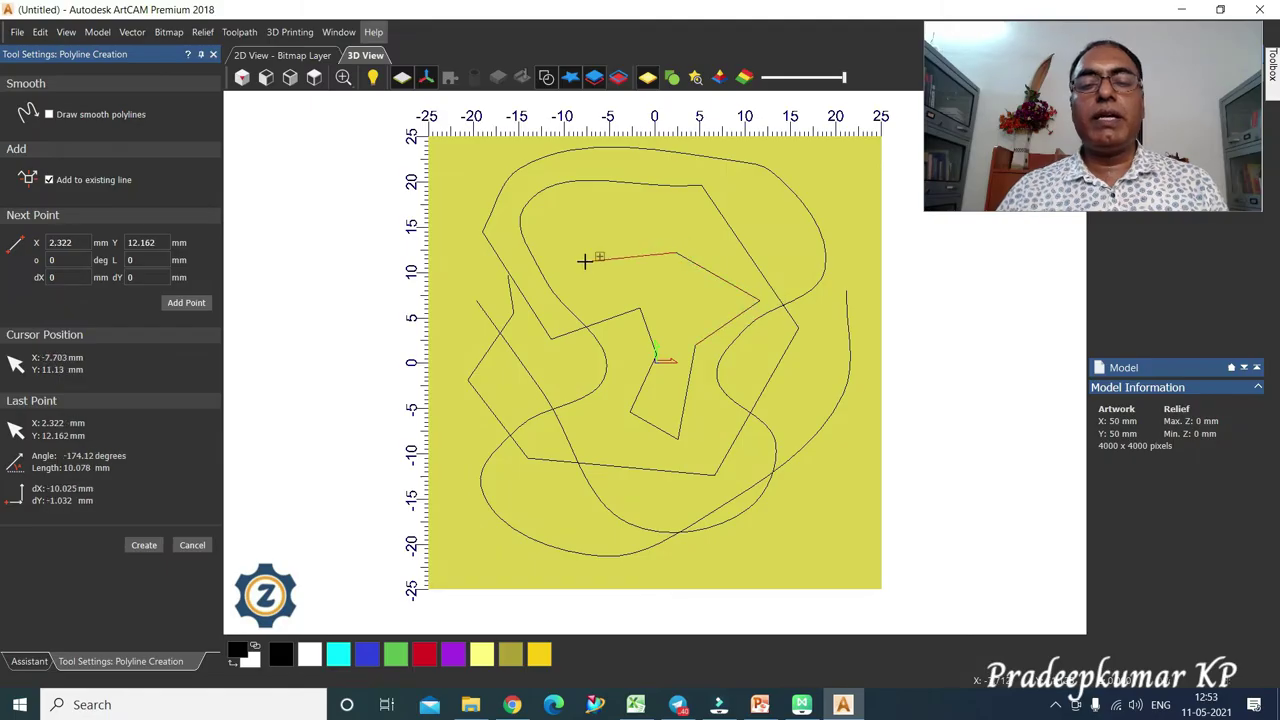
pyautogui.click(575, 207)
pyautogui.click(651, 213)
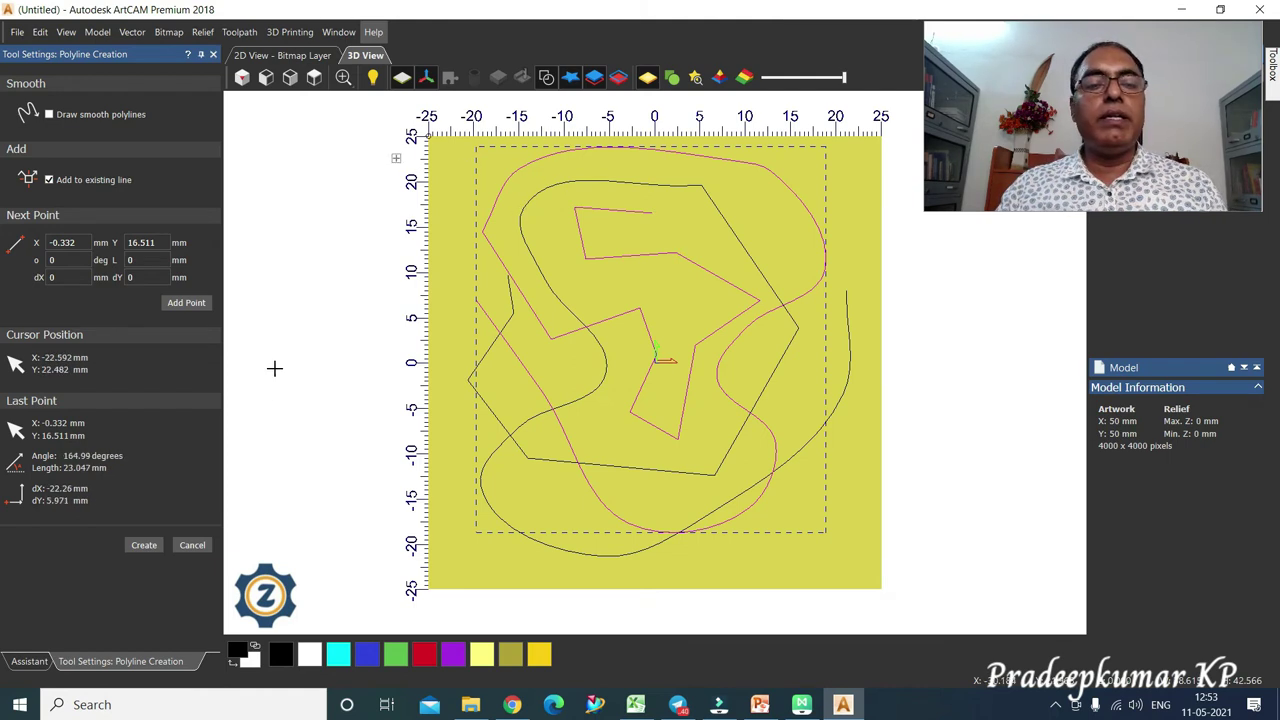
# Leave polyline creation and delete all the polylines from the artwork.
pyautogui.click(192, 545)
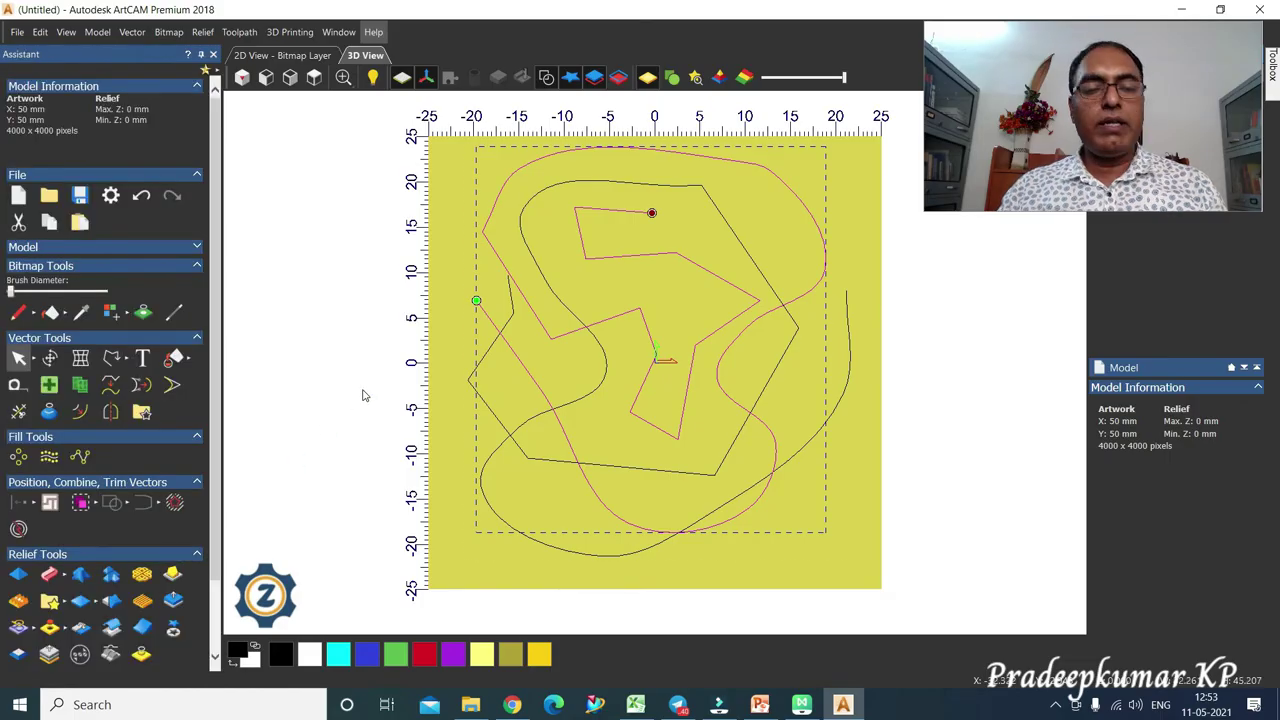
pyautogui.hotkey('ctrl', 'a')
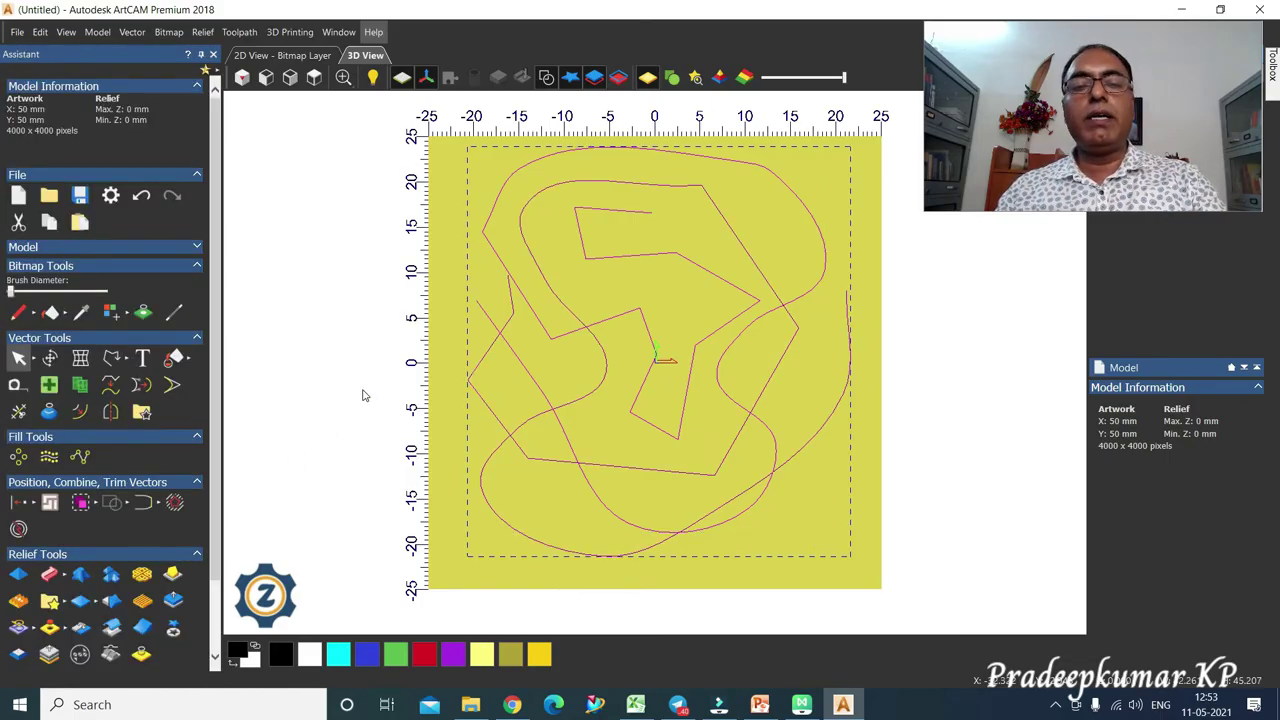
pyautogui.press('Delete')
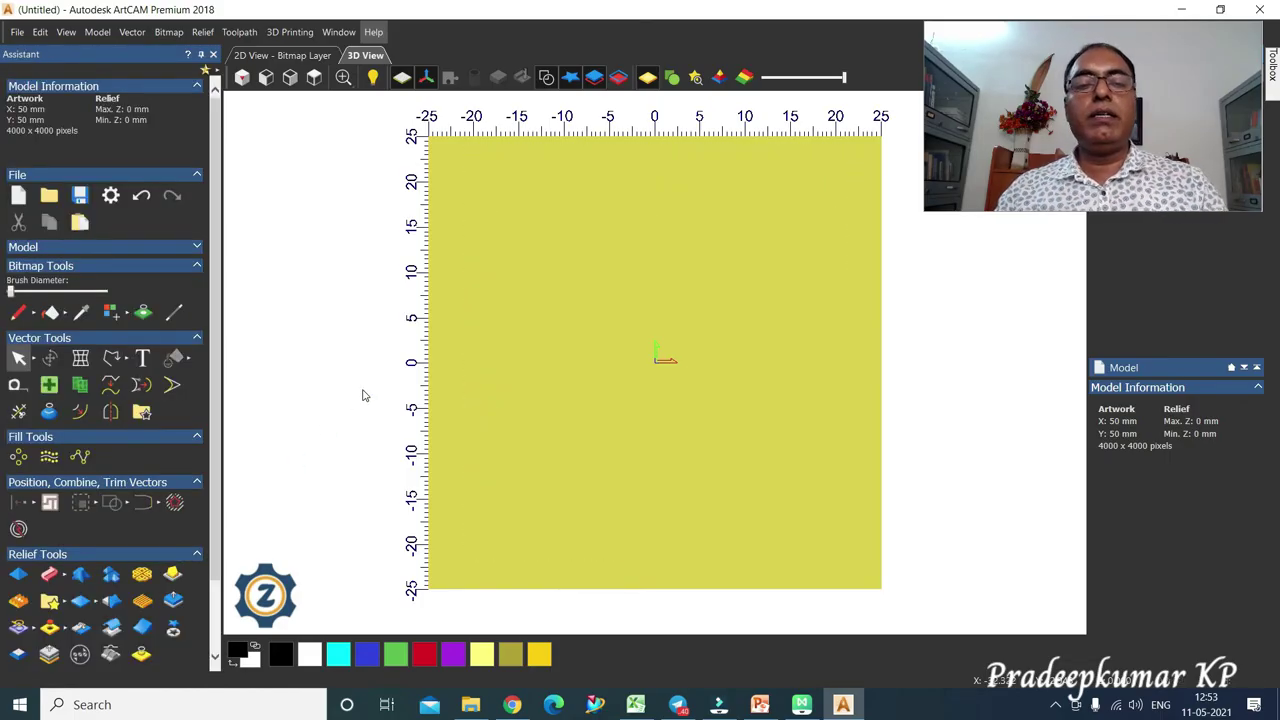
# Draw an ellipse about 31.4 mm wide and 12.2 mm high, centred near X -2.1, Y 7.8.
pyautogui.click(125, 360)
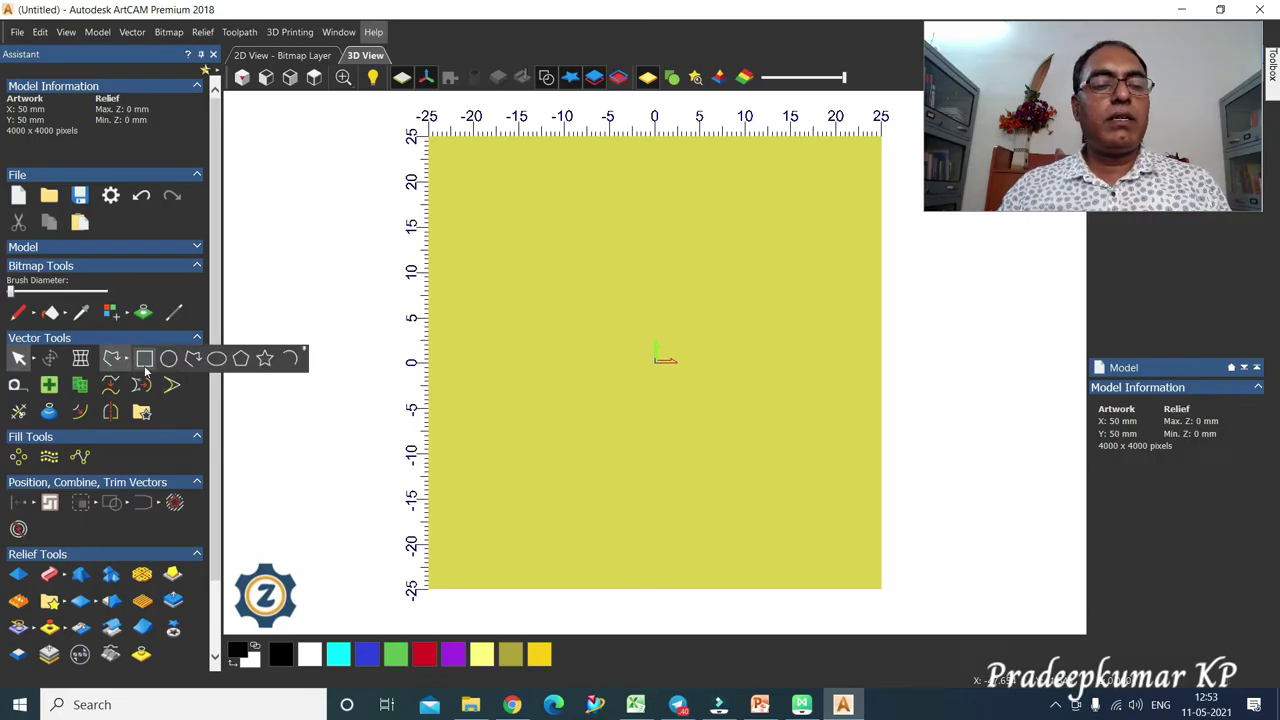
pyautogui.click(217, 360)
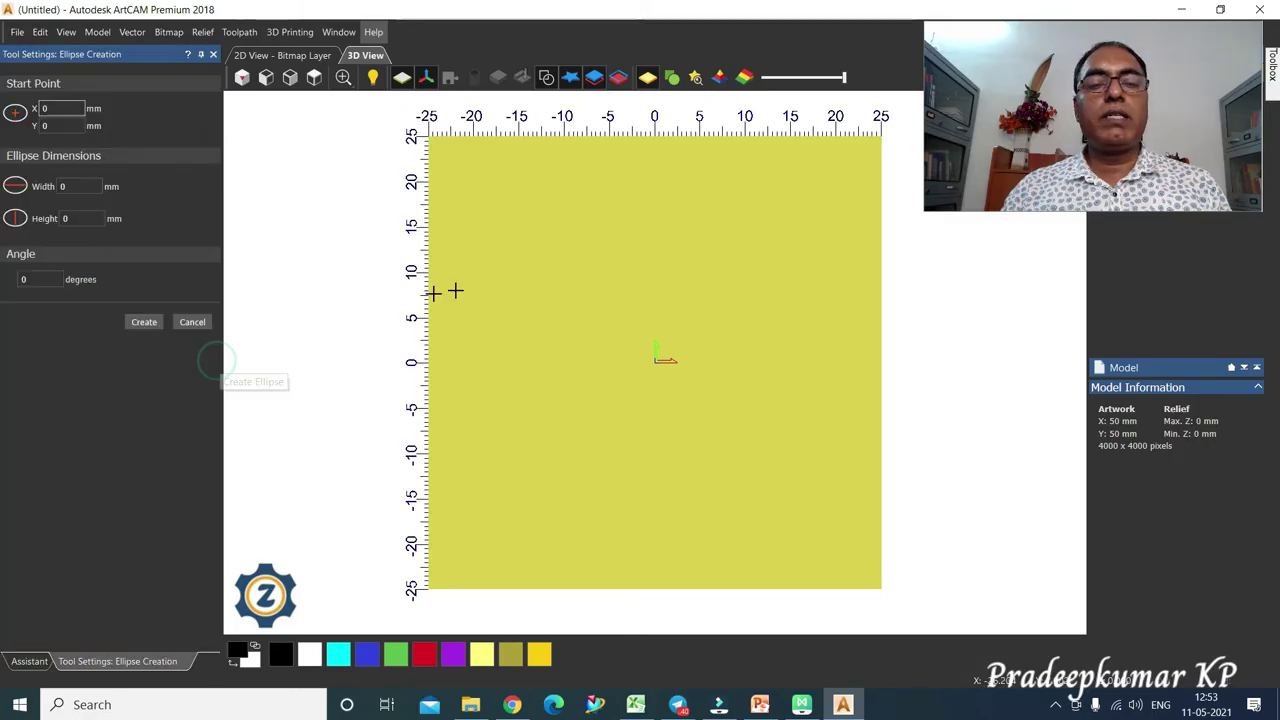
pyautogui.click(635, 291)
pyautogui.moveTo(626, 293); pyautogui.dragTo(493, 347)
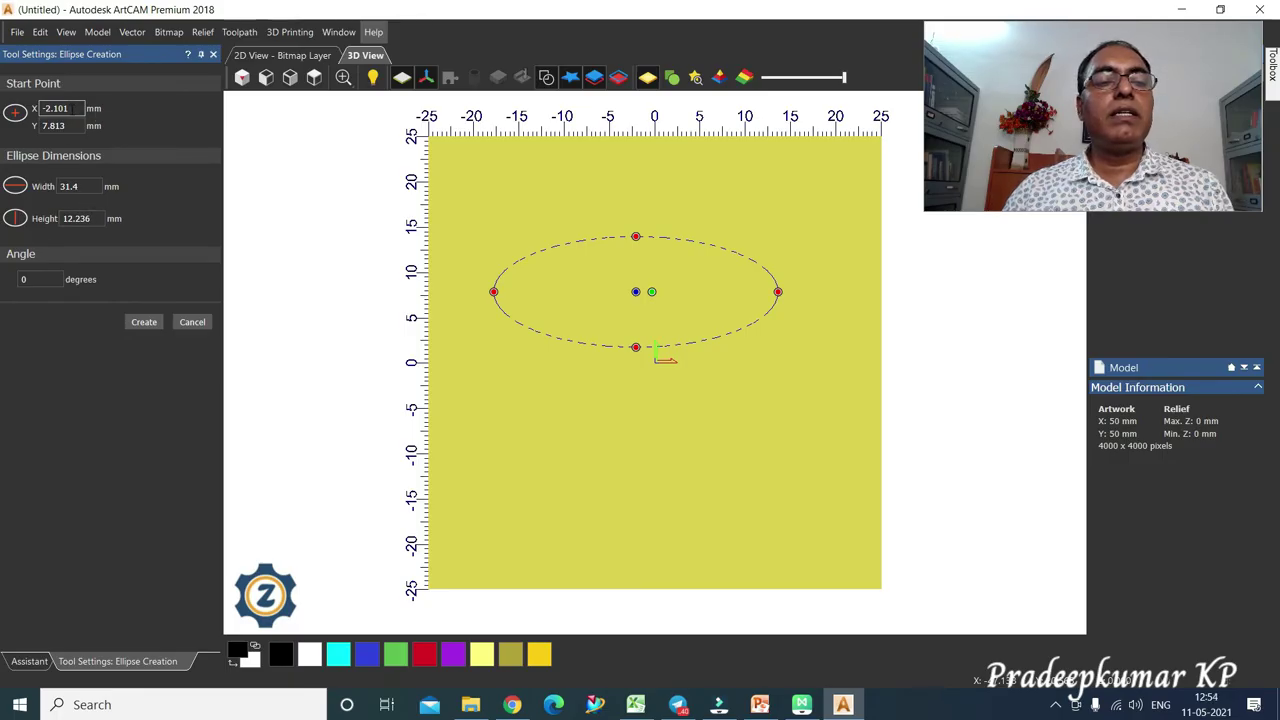
# Set the ellipse's centre to X 0, Y 0.
pyautogui.doubleClick(60, 108)
pyautogui.write('0')
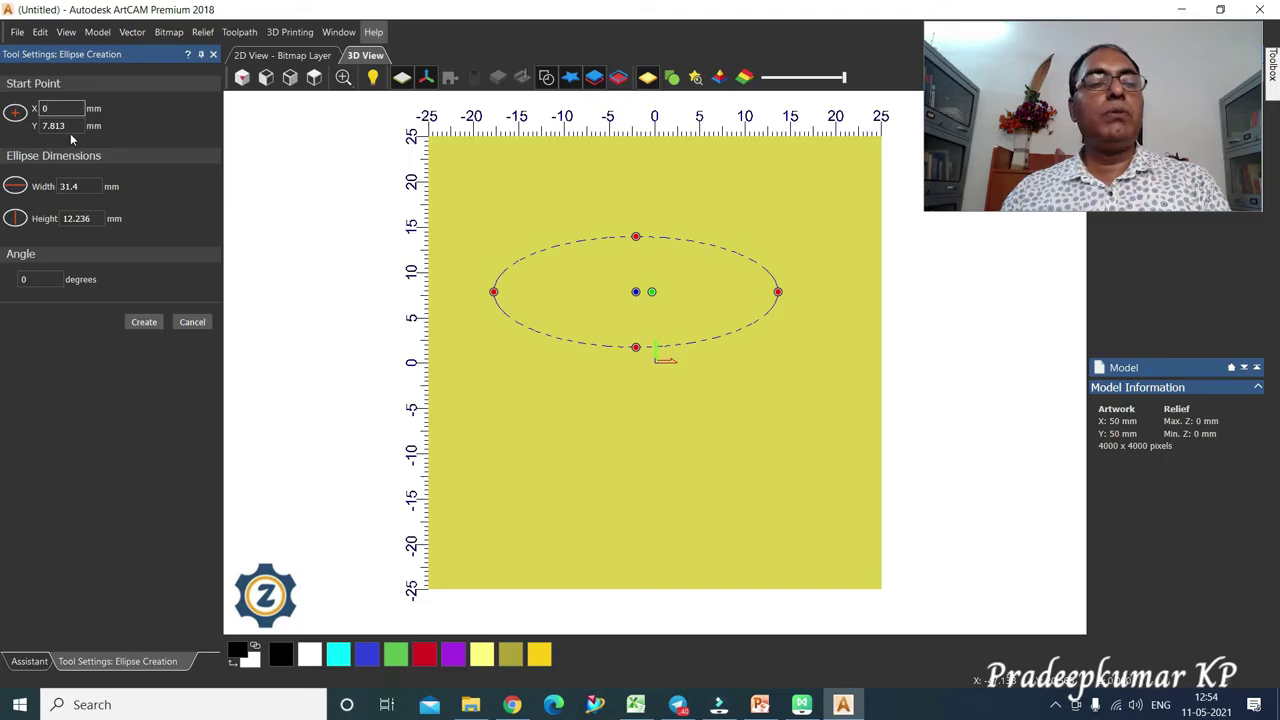
pyautogui.doubleClick(58, 126)
pyautogui.write('0')
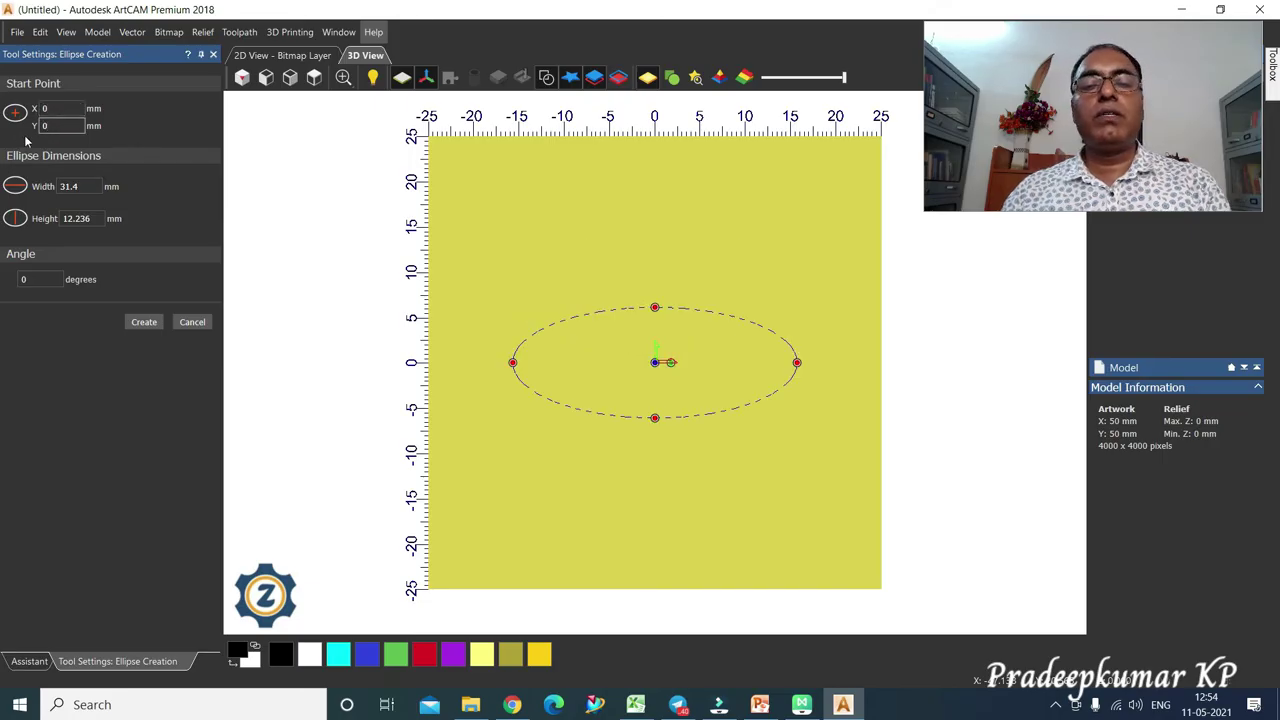
# Move the ellipse's centre to X 10 mm, Y 13 mm.
pyautogui.doubleClick(60, 108)
pyautogui.write('10')
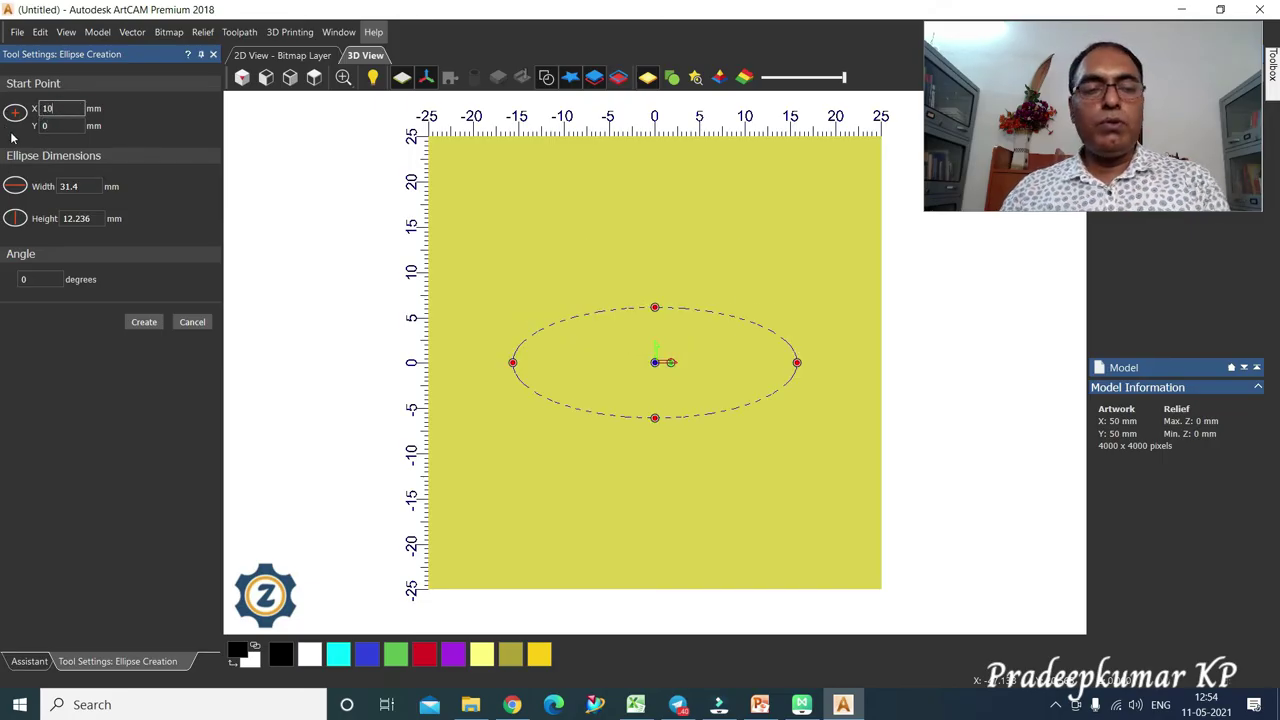
pyautogui.press('Tab')
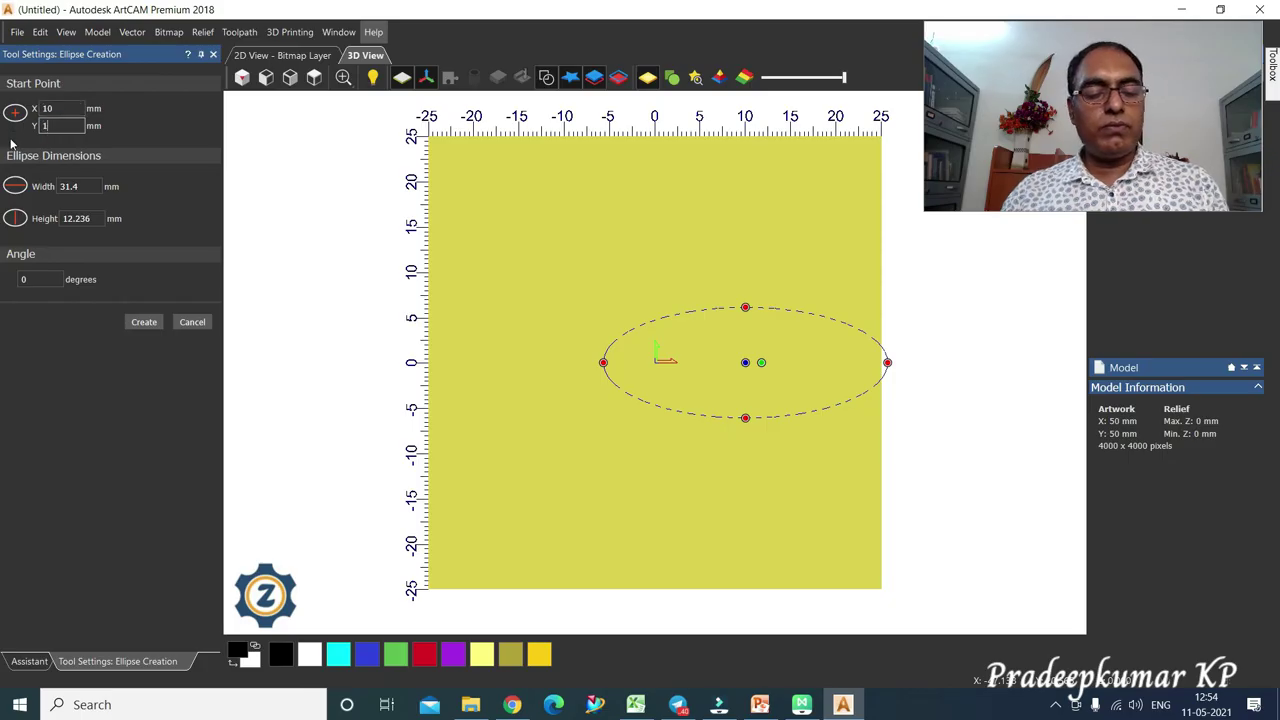
pyautogui.press('Return')
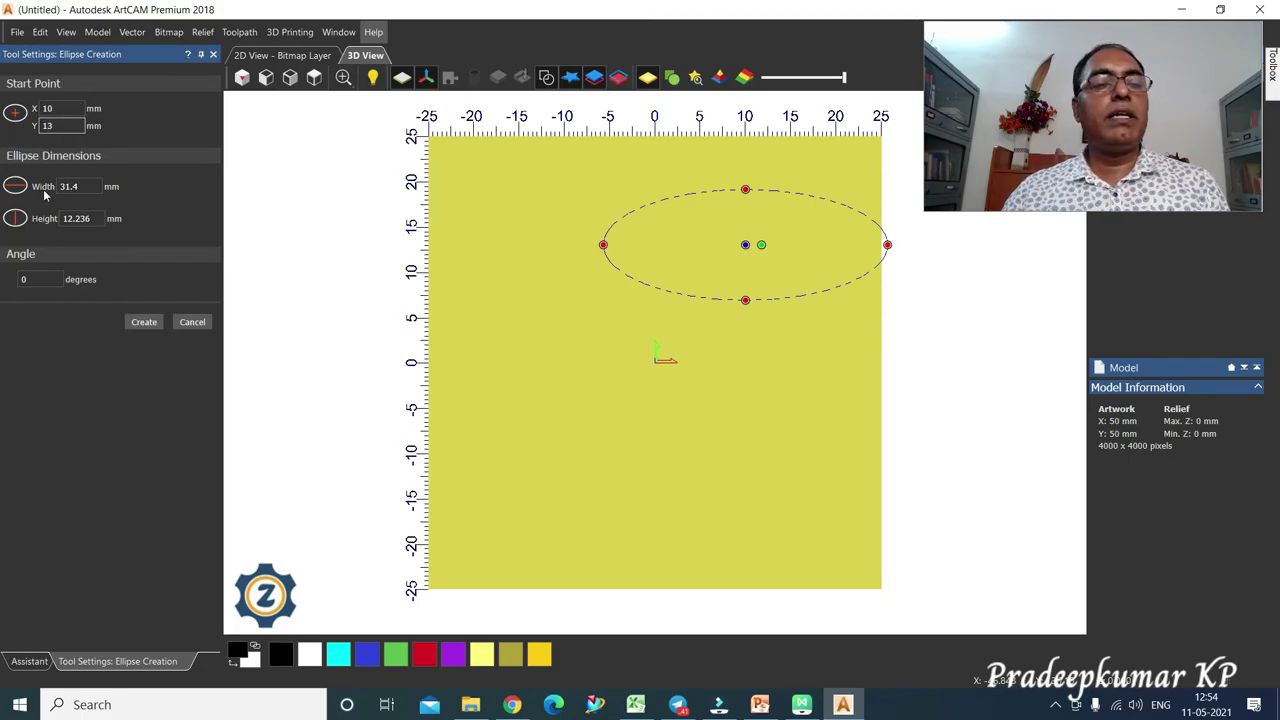
# Set the ellipse's width to 15 mm and its height to 8 mm.
pyautogui.click(90, 187)
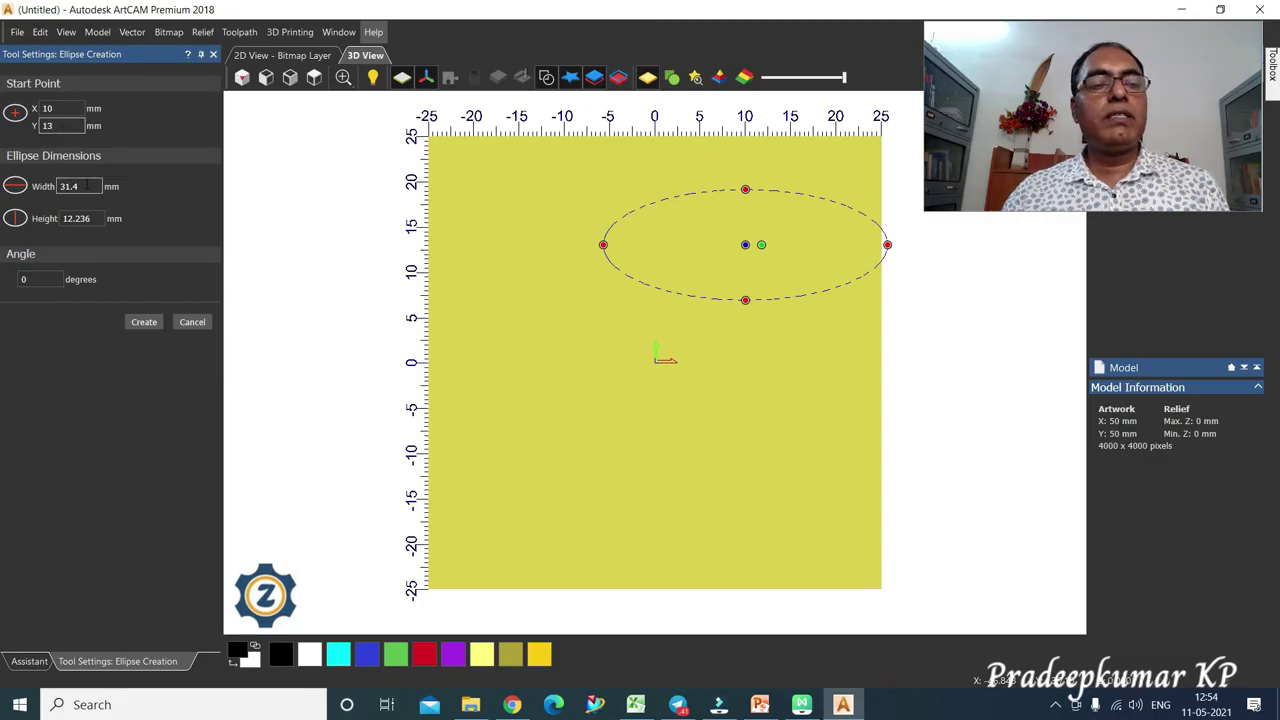
pyautogui.moveTo(88, 185); pyautogui.dragTo(50, 200)
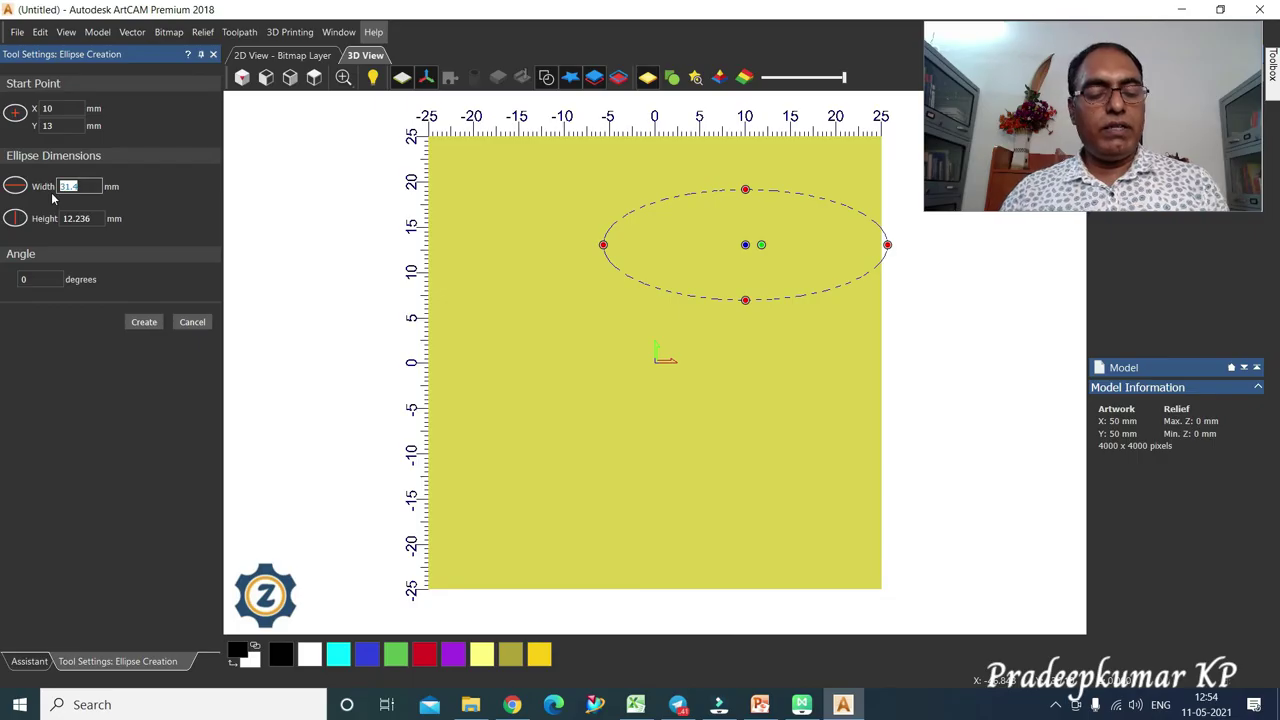
pyautogui.write('15')
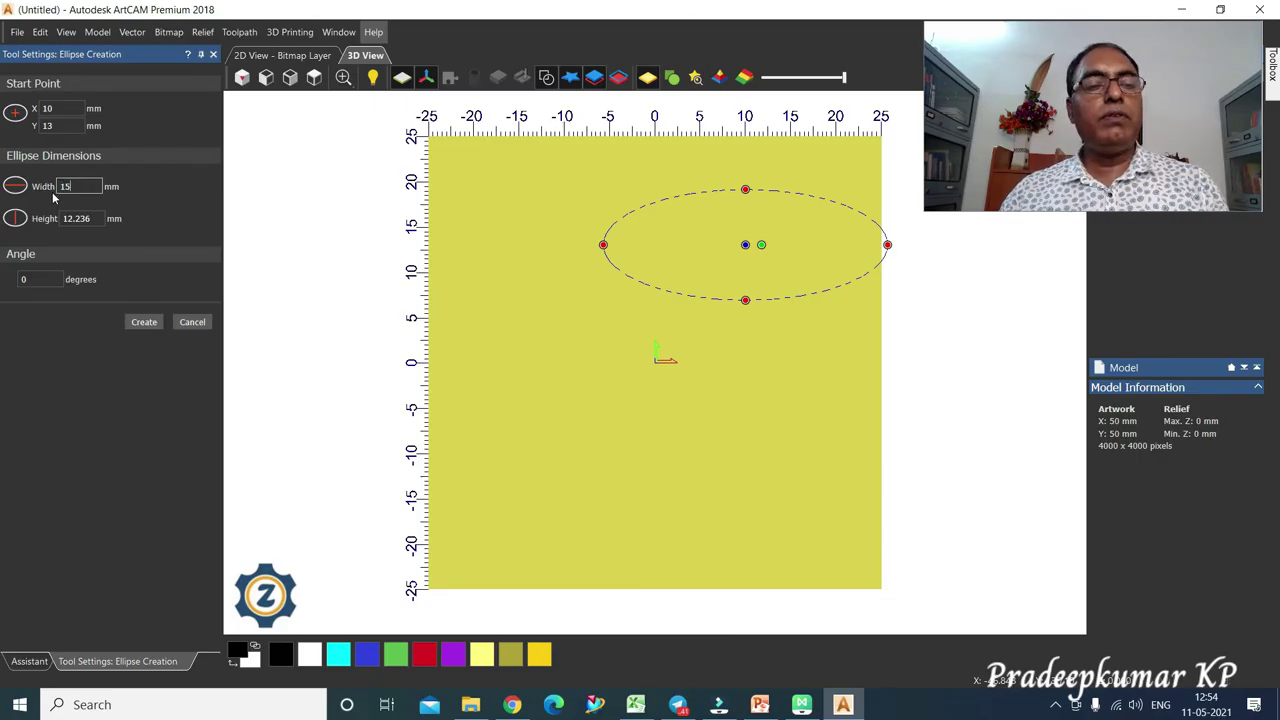
pyautogui.press('Tab')
pyautogui.moveTo(90, 218); pyautogui.dragTo(40, 233)
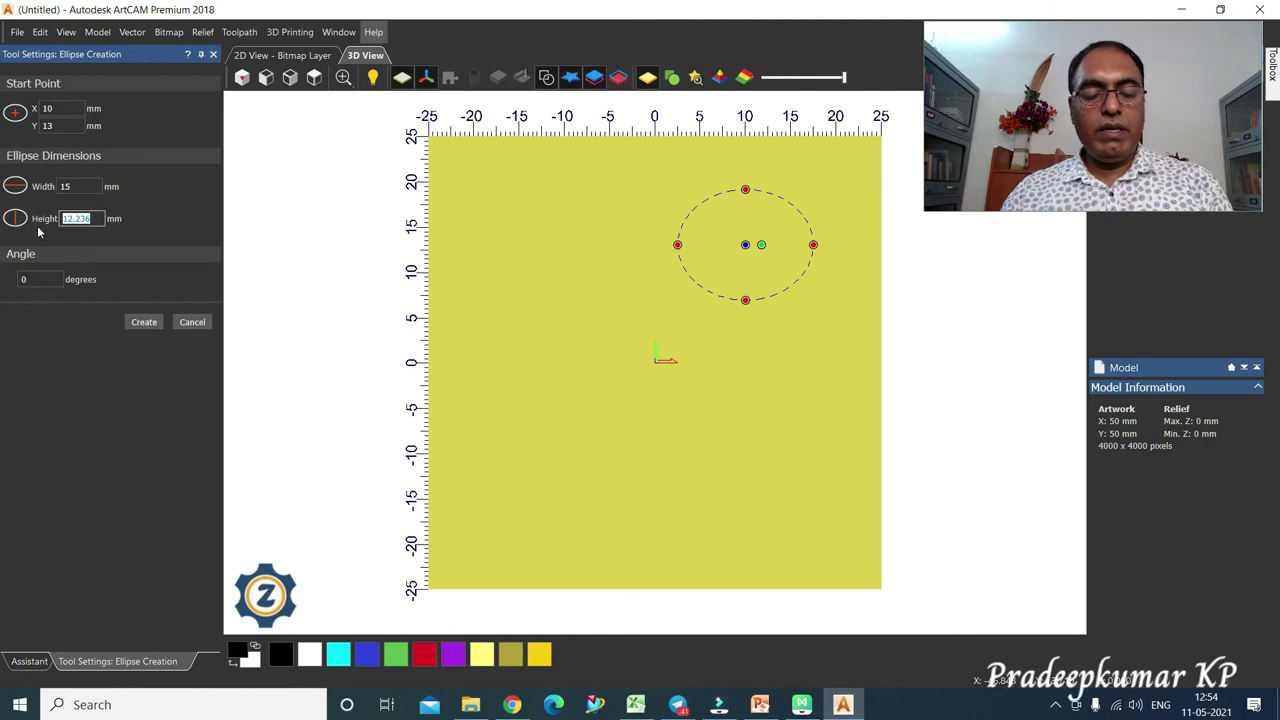
pyautogui.write('8')
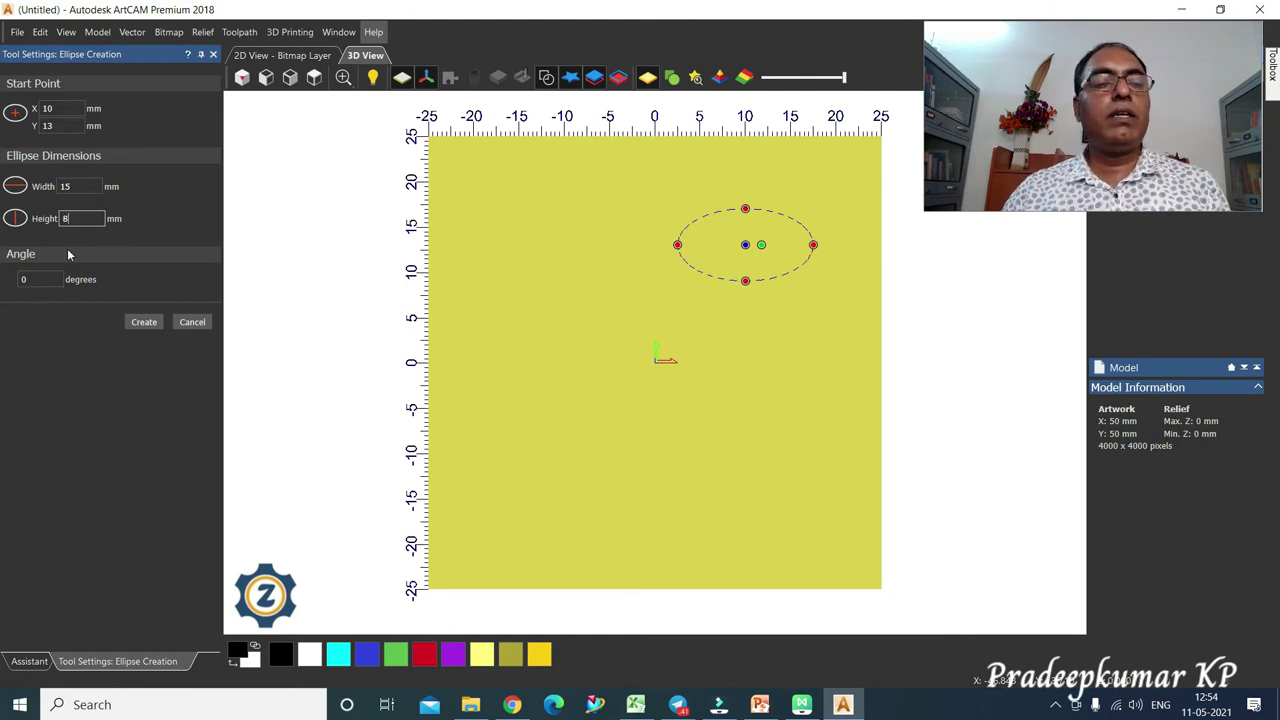
# Set the ellipse's angle to 12 degrees.
pyautogui.moveTo(52, 279); pyautogui.dragTo(5, 287)
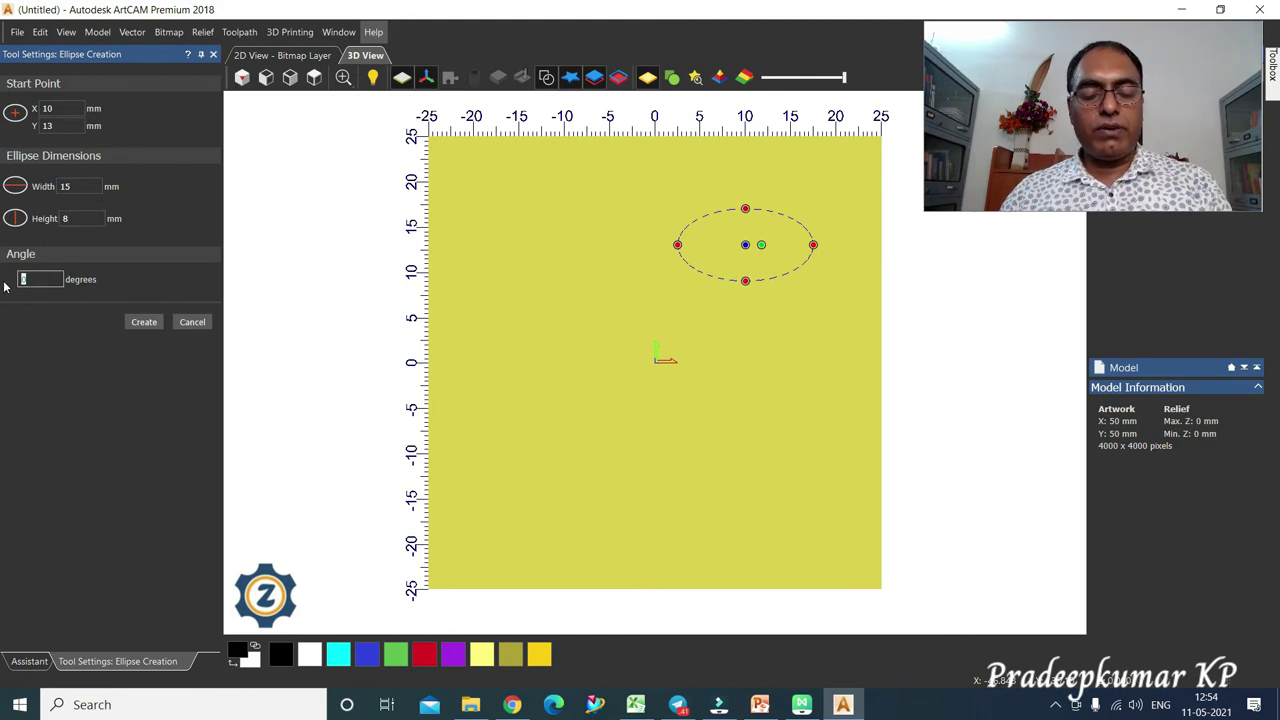
pyautogui.write('1')
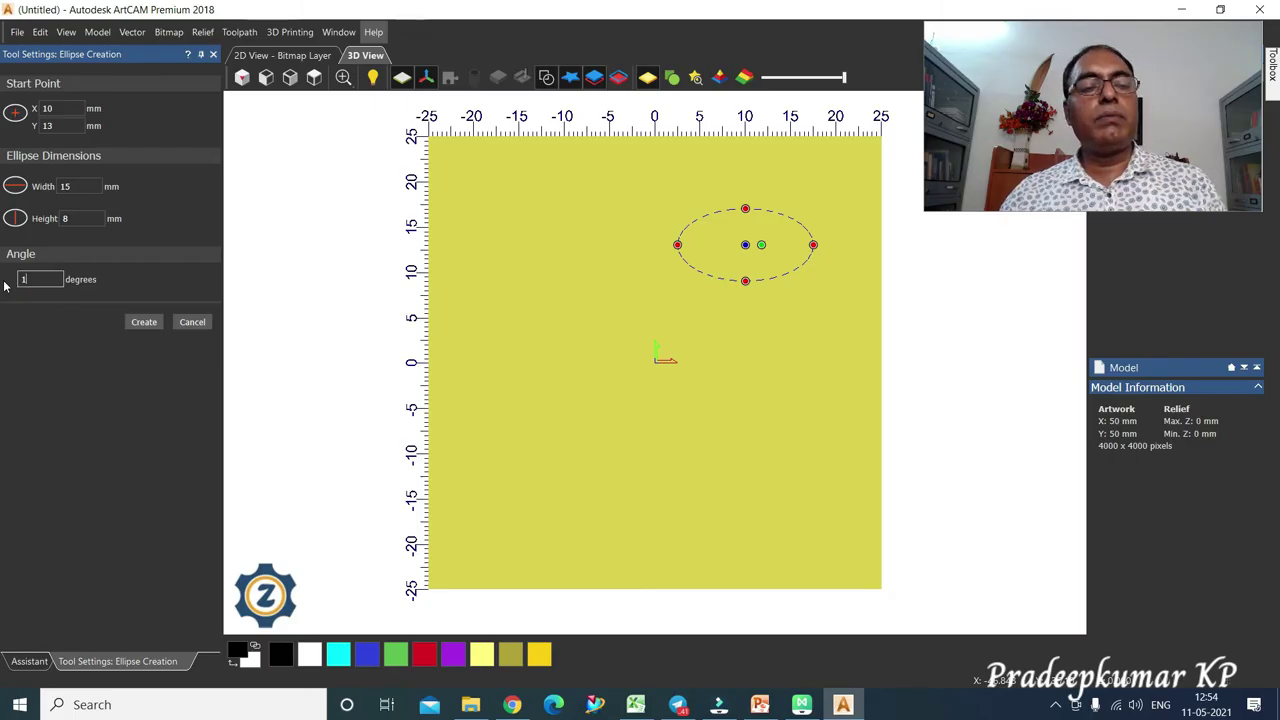
pyautogui.write('2')
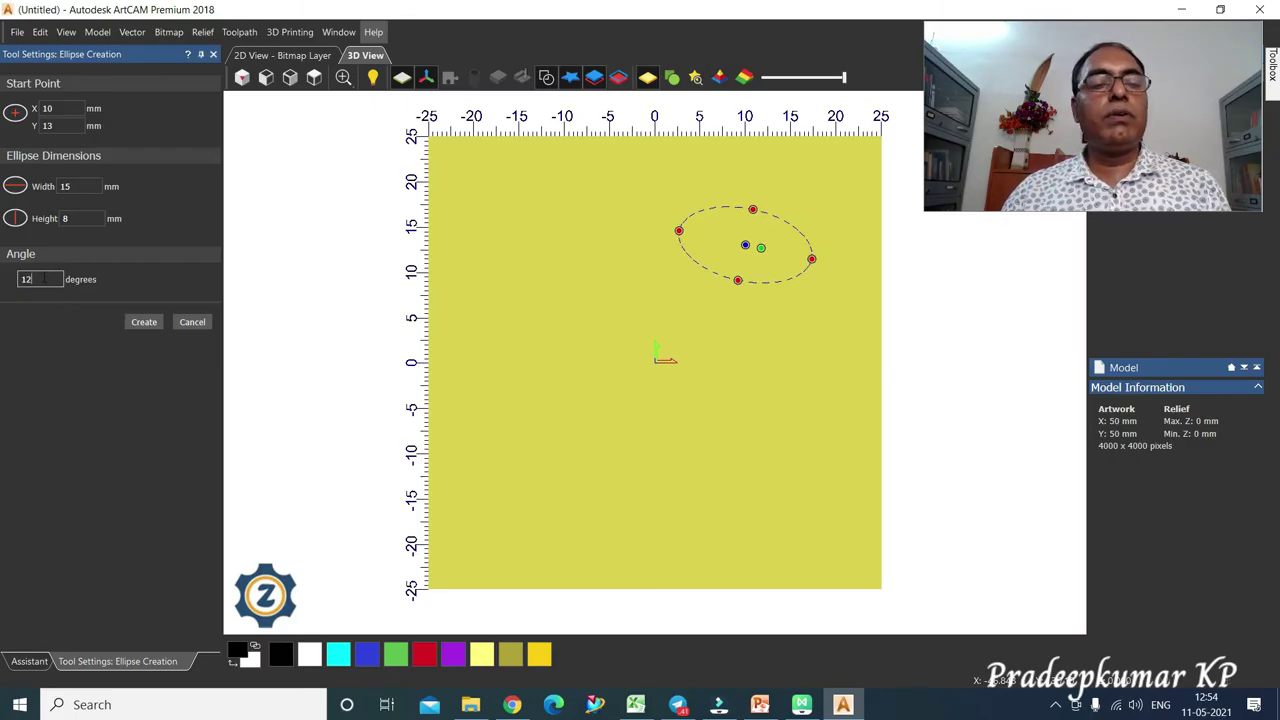
# Reset the ellipse's angle to 0 degrees and create the ellipse.
pyautogui.moveTo(45, 280); pyautogui.dragTo(12, 296)
pyautogui.write('0')
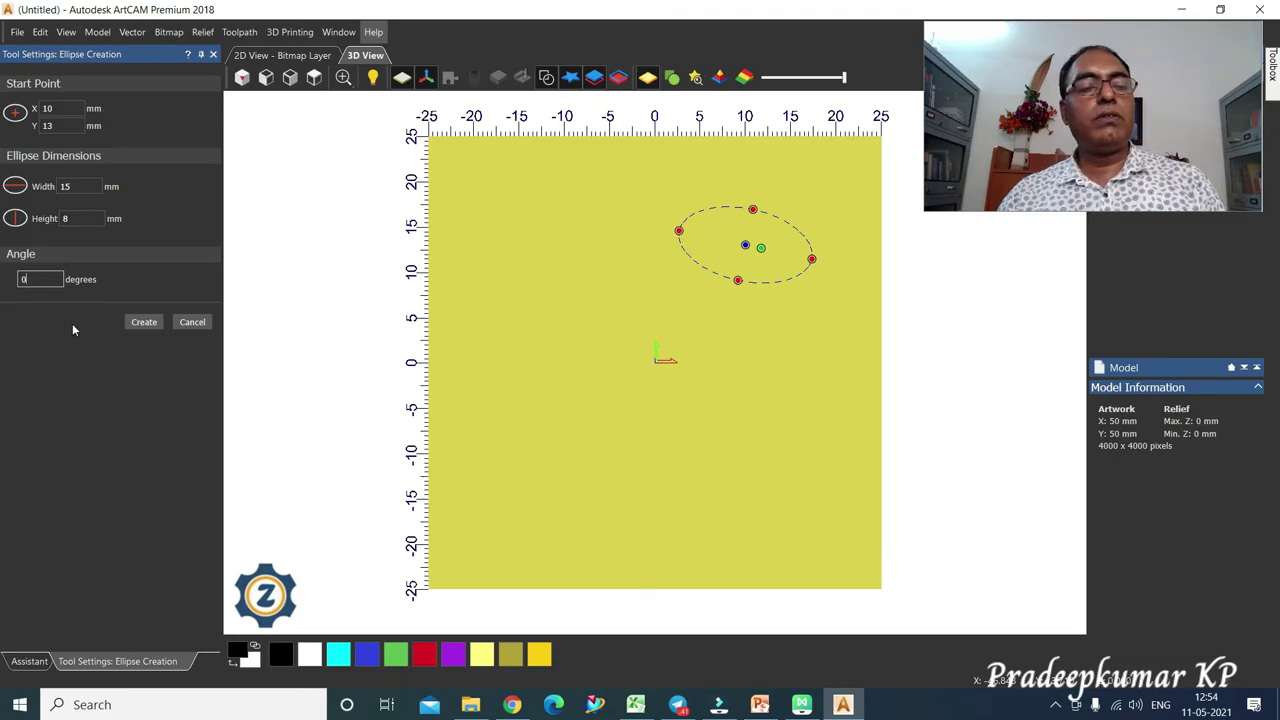
pyautogui.click(150, 323)
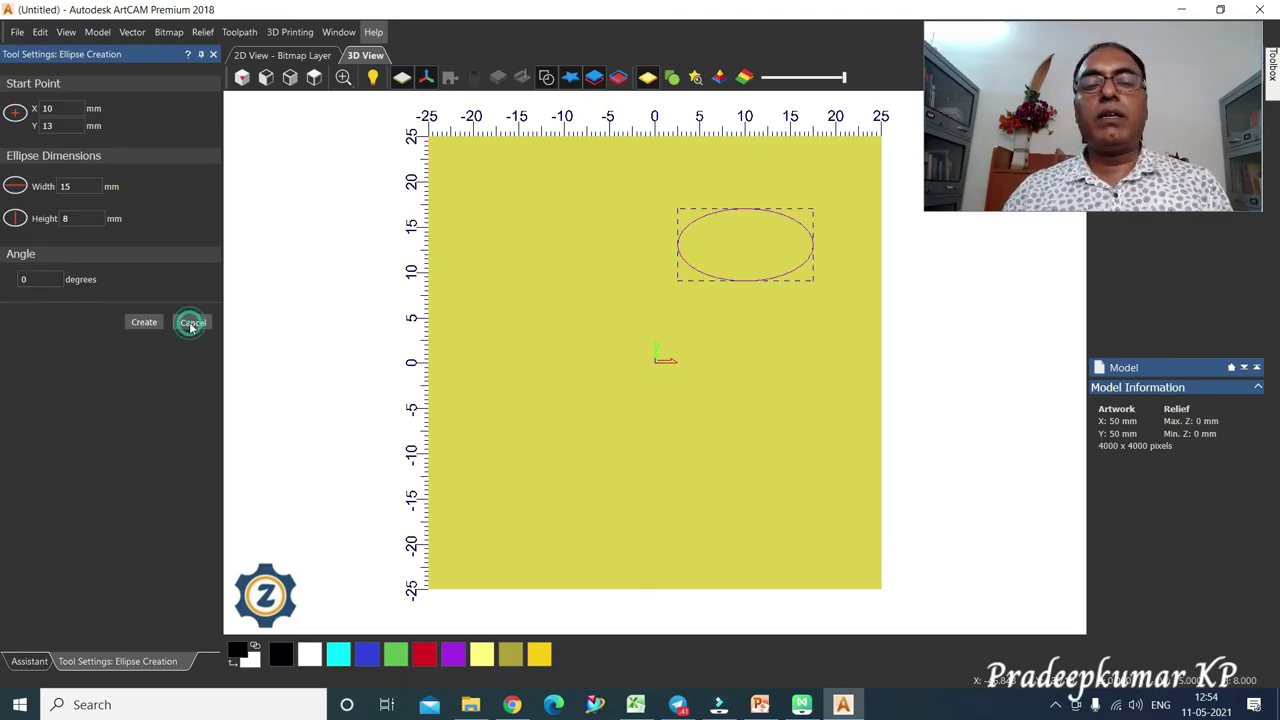
# Leave ellipse creation and delete the ellipse from the artwork.
pyautogui.click(191, 323)
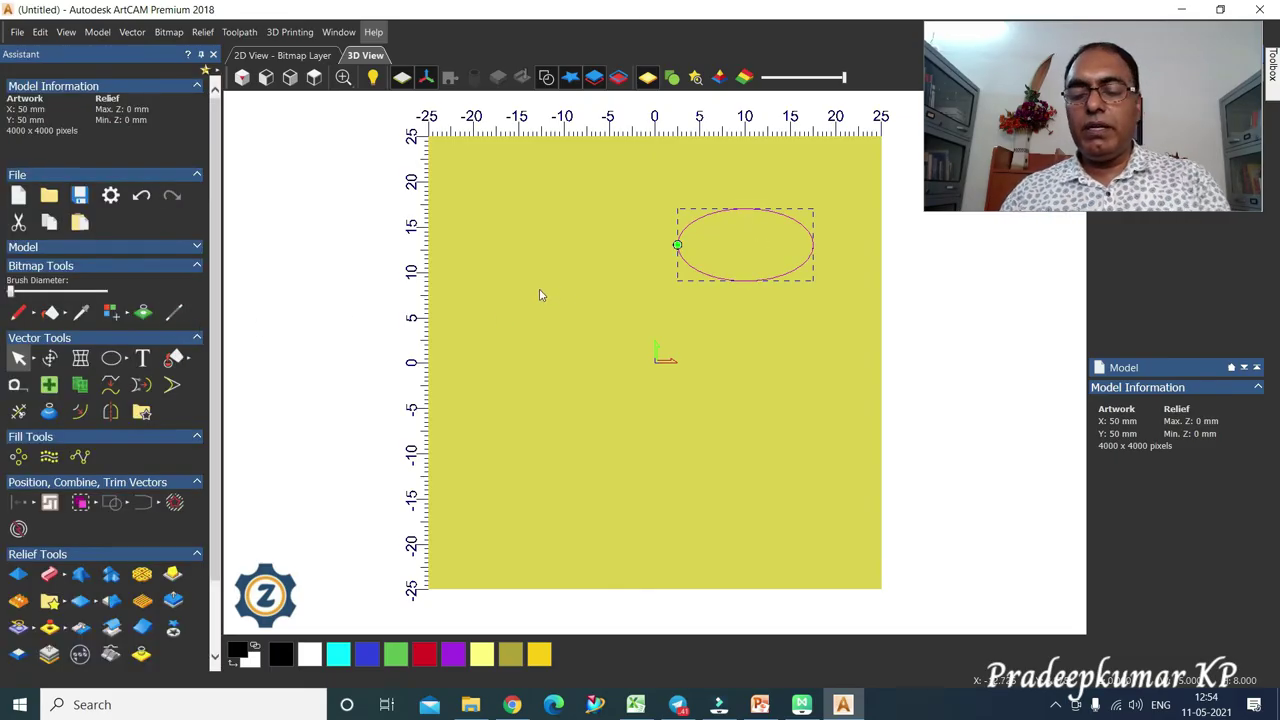
pyautogui.press('Delete')
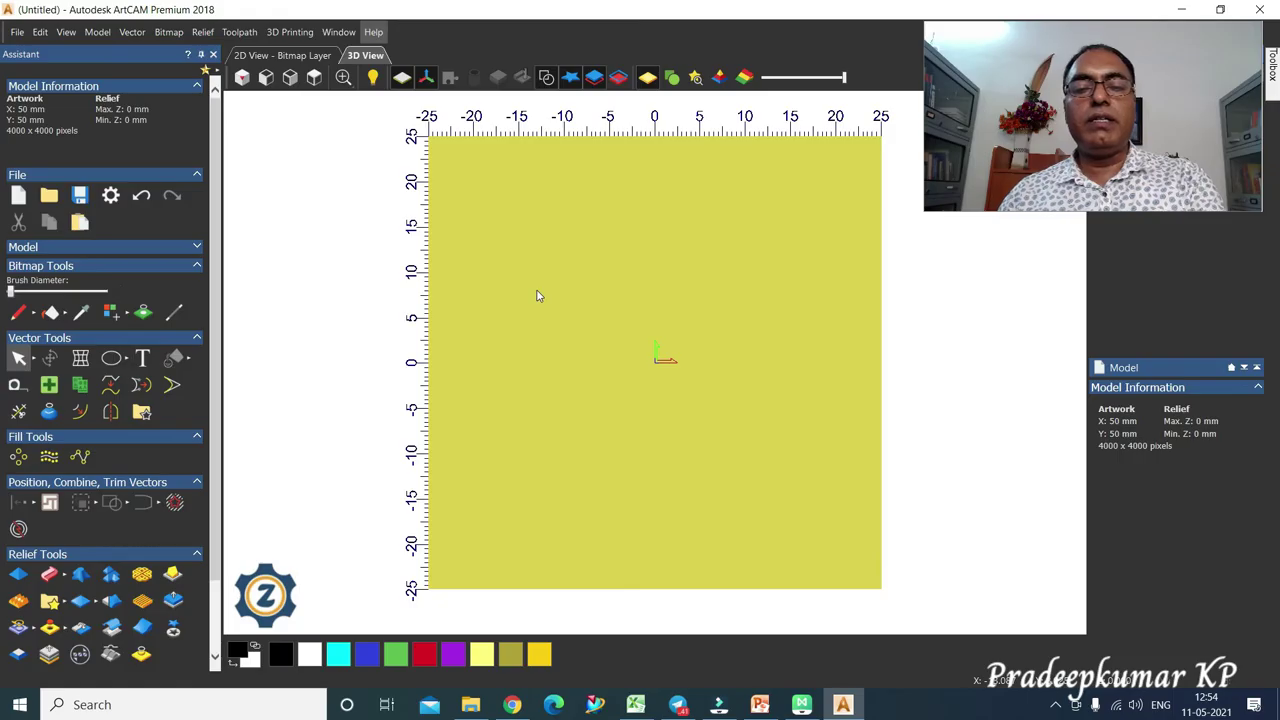
# Draw a polygon of about 14.7 mm radius centred near X -2, Y 11, and set its number of sides to 7.
pyautogui.click(129, 368)
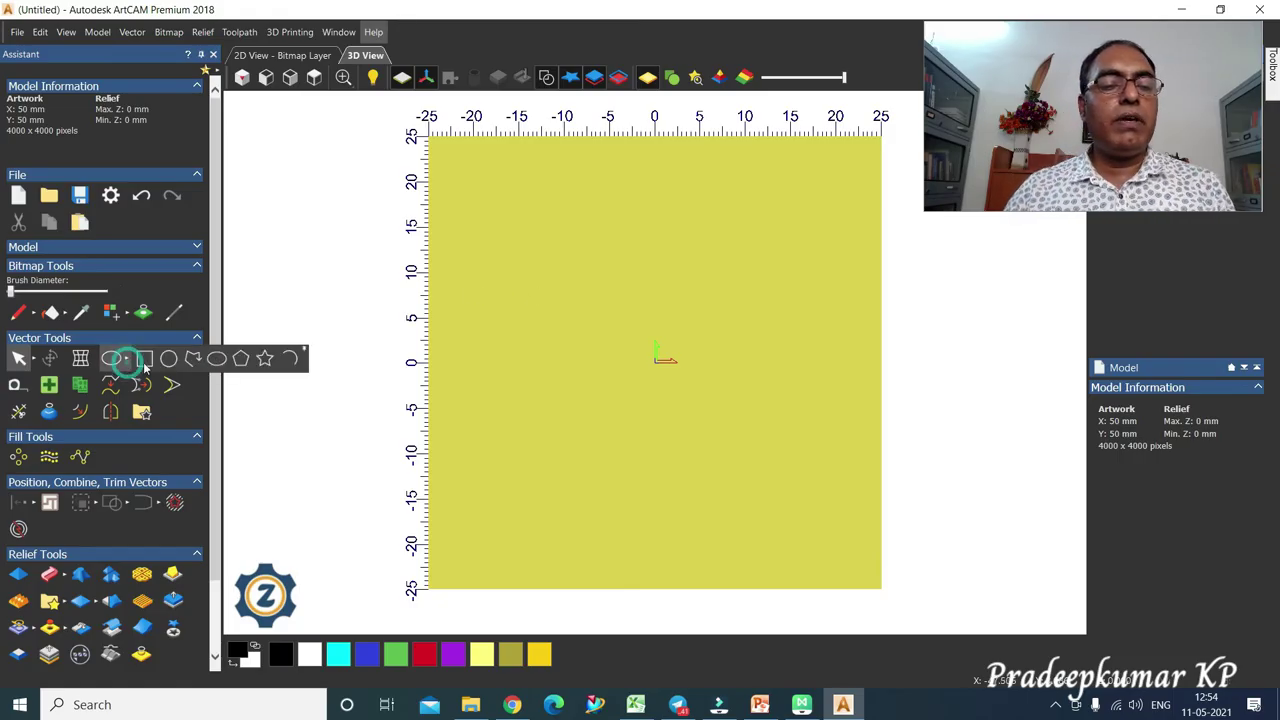
pyautogui.click(243, 357)
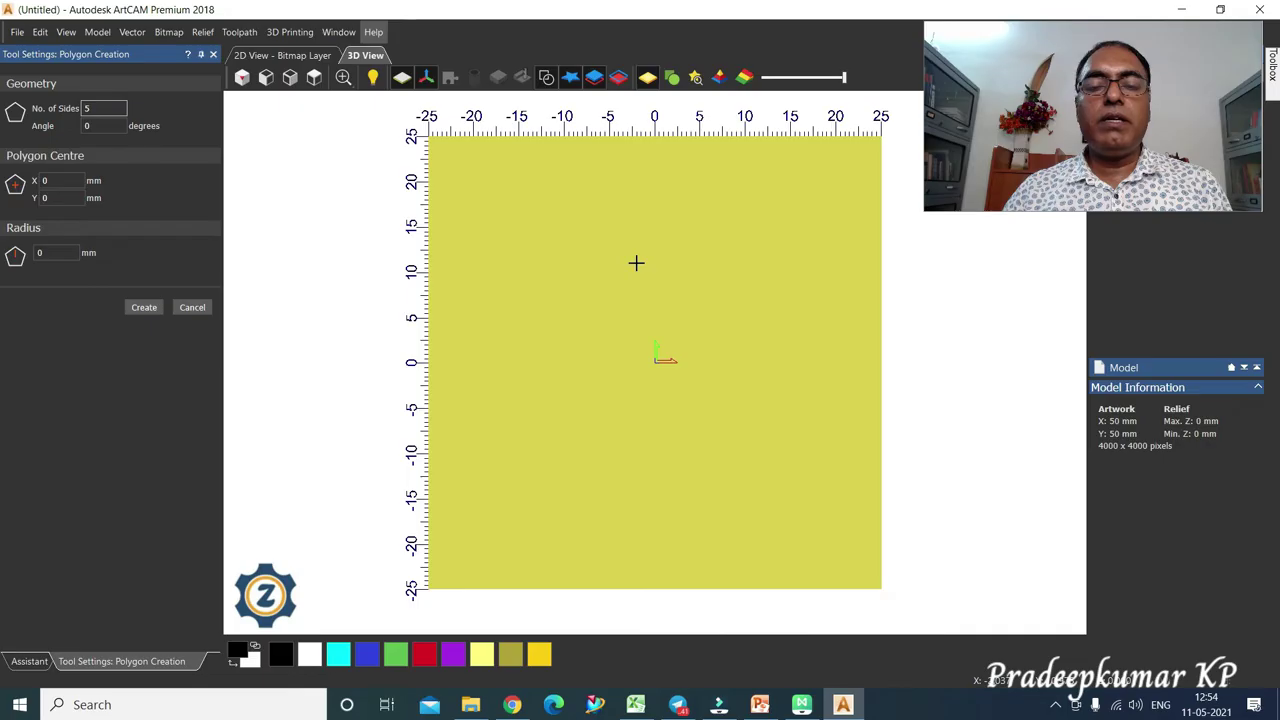
pyautogui.moveTo(636, 263); pyautogui.dragTo(572, 379)
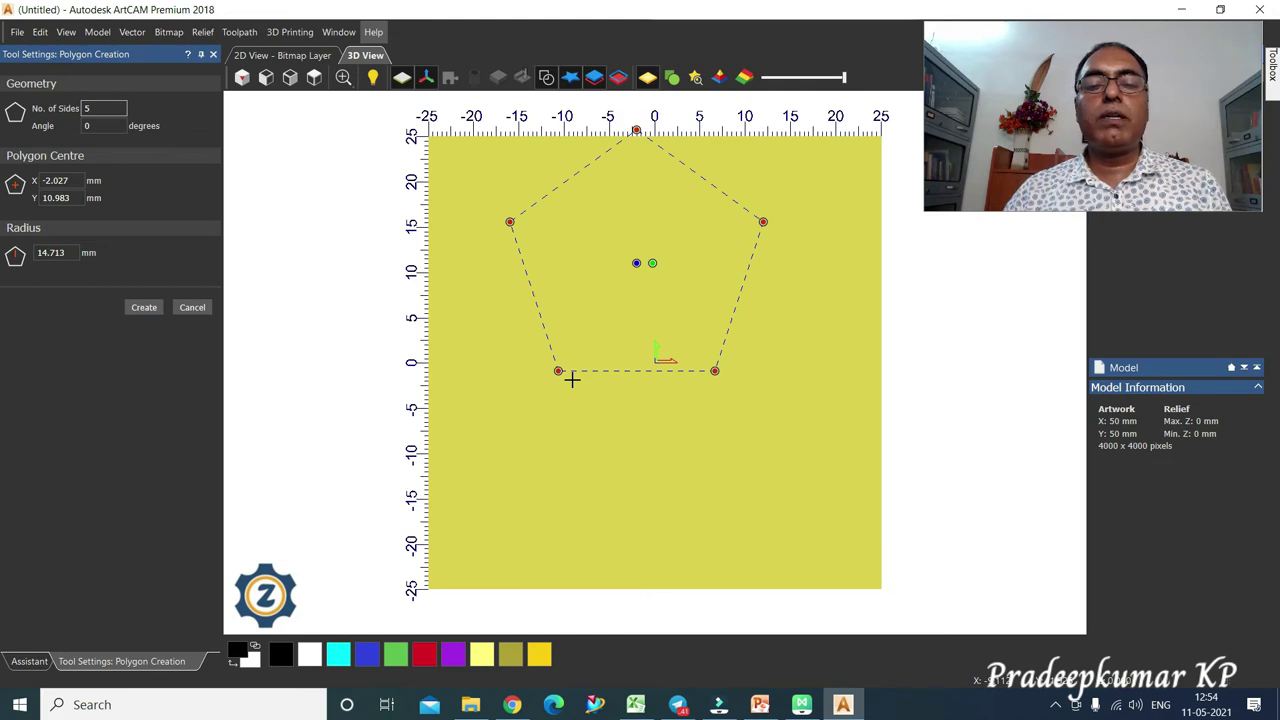
pyautogui.doubleClick(88, 108)
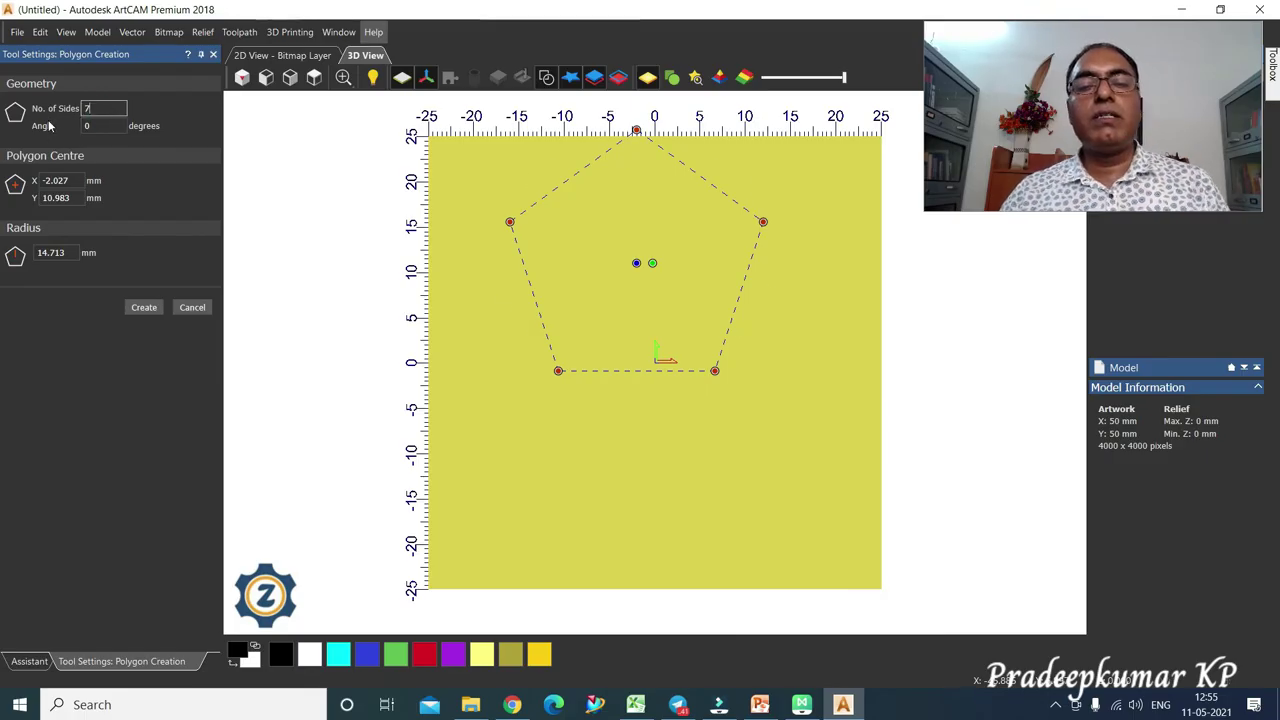
pyautogui.press('Return')
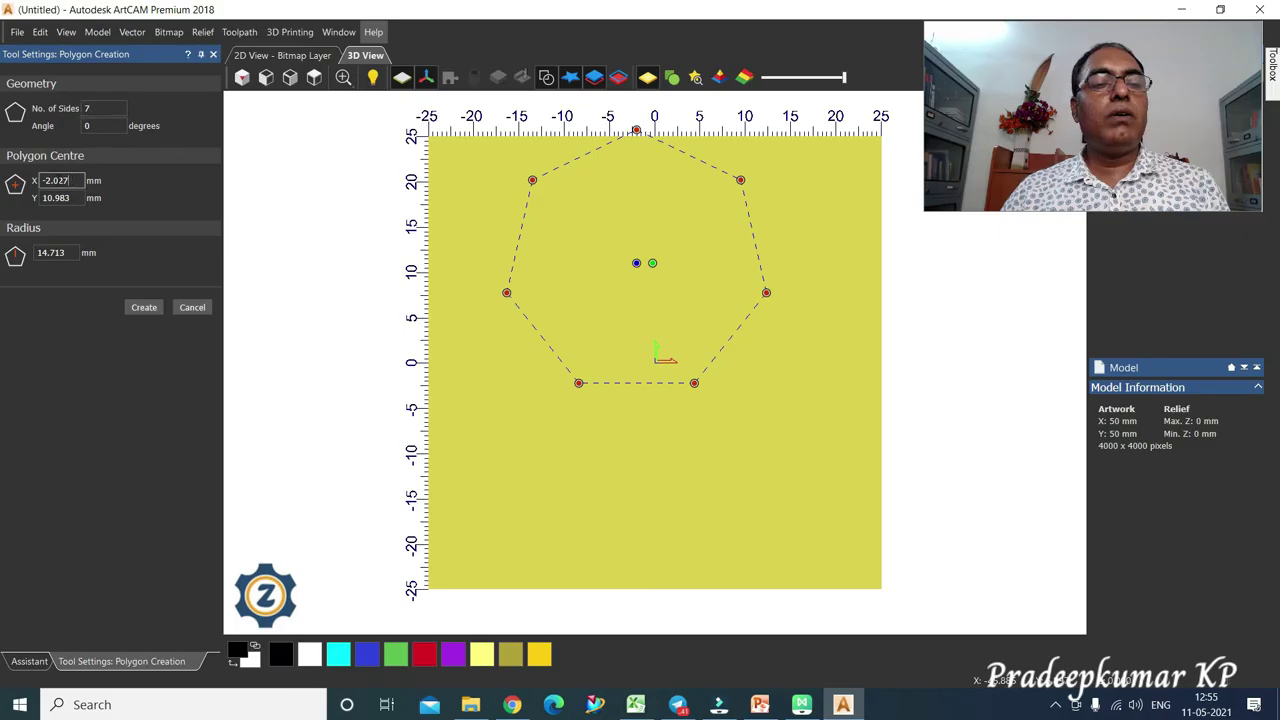
# Set the polygon's centre to X 0, Y 0.
pyautogui.doubleClick(60, 180)
pyautogui.write('0')
pyautogui.press('Tab')
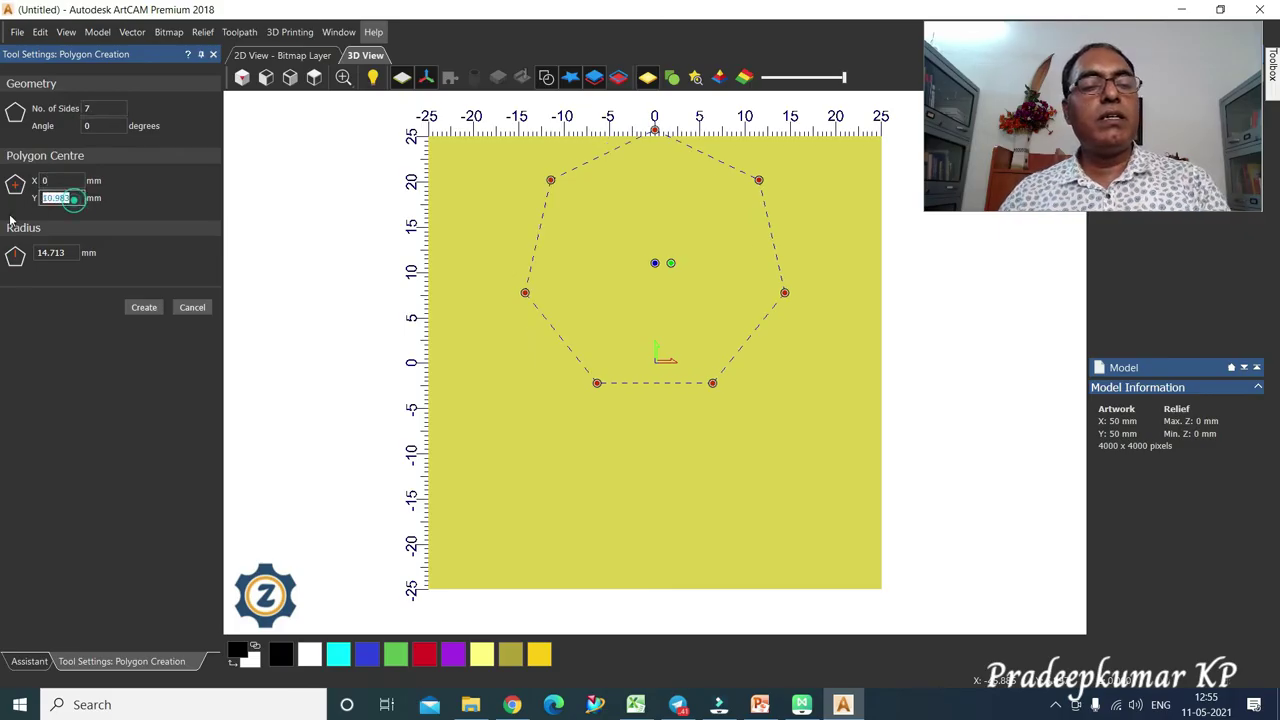
pyautogui.write('0')
pyautogui.press('Tab')
# Set the polygon's radius to 20 mm and create the seven-sided polygon.
pyautogui.doubleClick(70, 252)
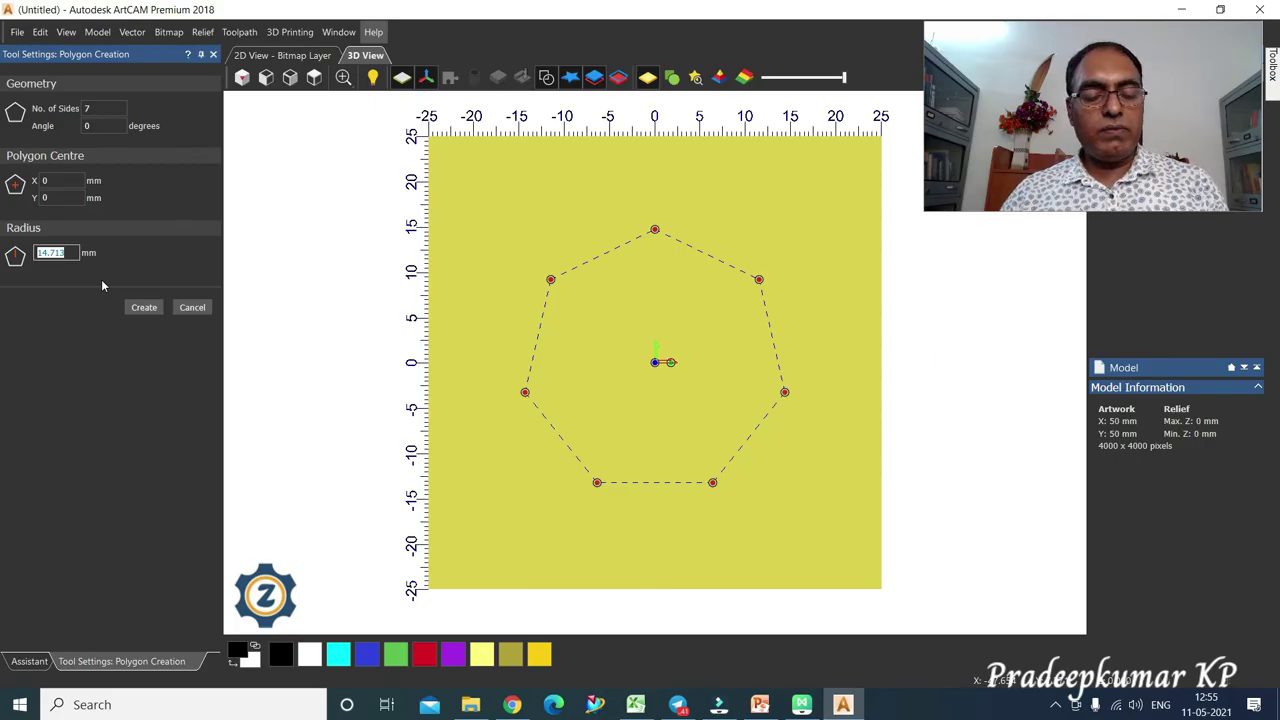
pyautogui.write('20')
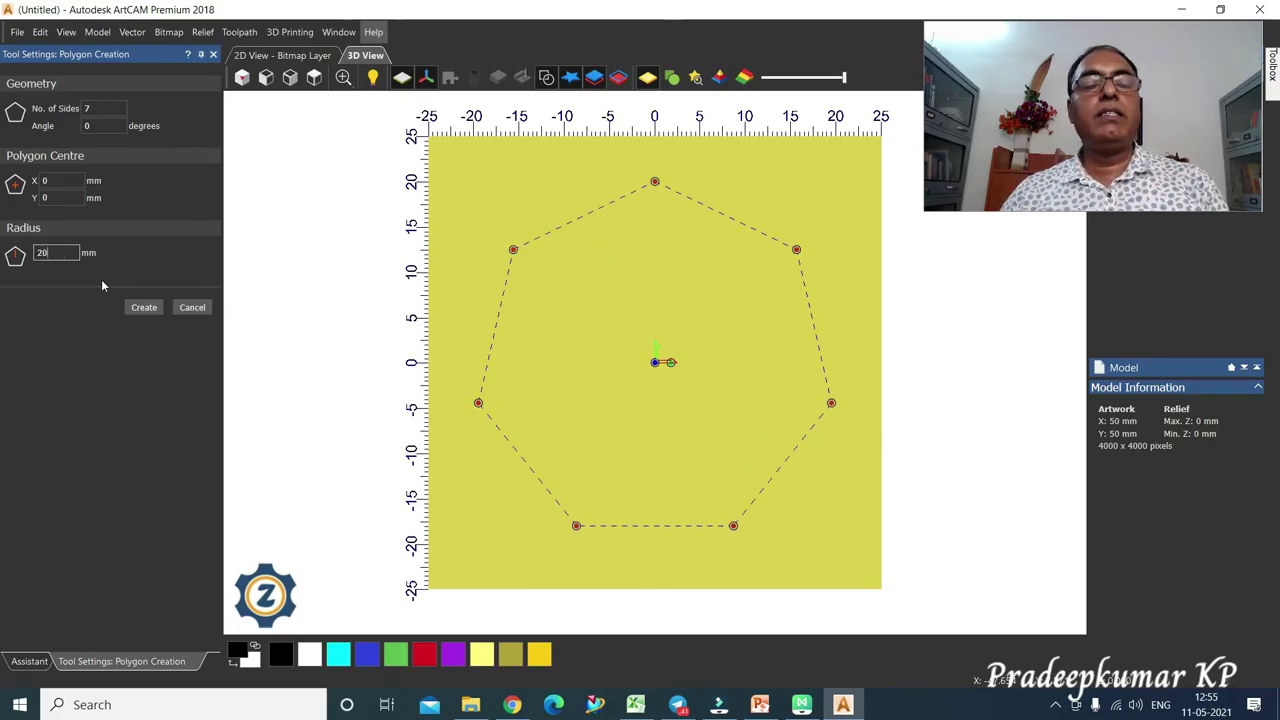
pyautogui.click(150, 308)
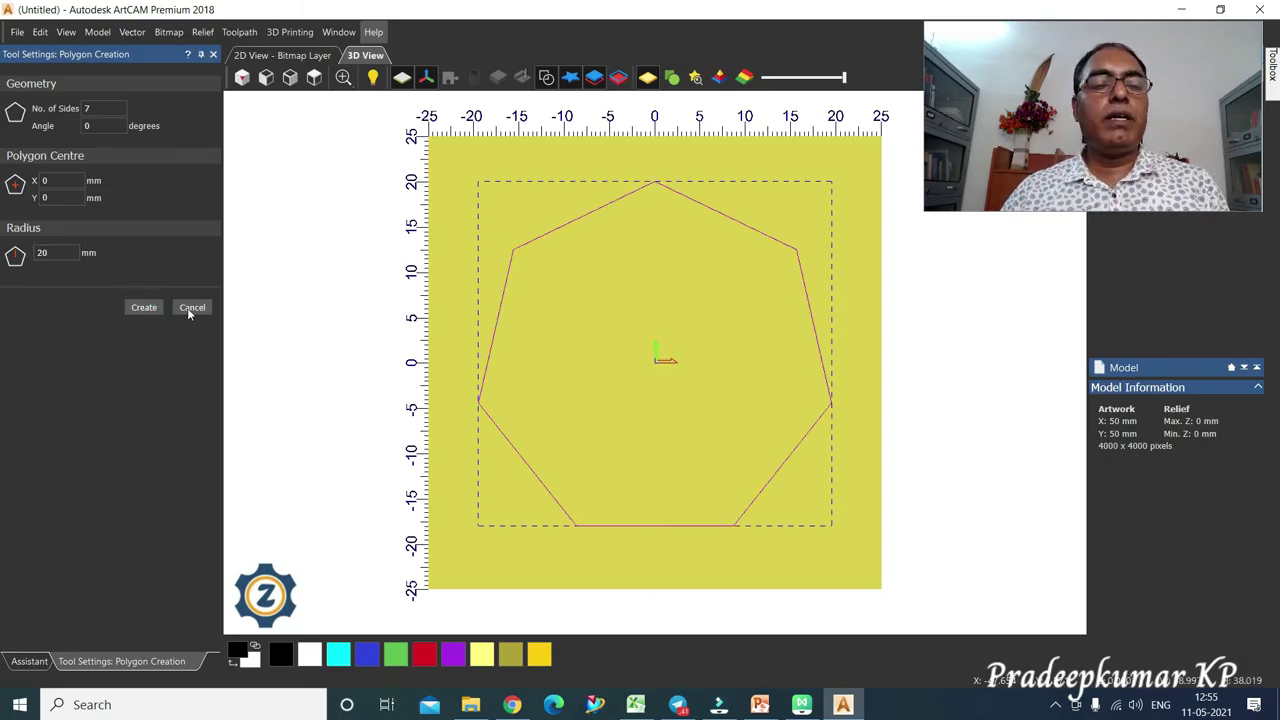
# Leave polygon creation and delete the seven-sided polygon from the artwork.
pyautogui.click(190, 308)
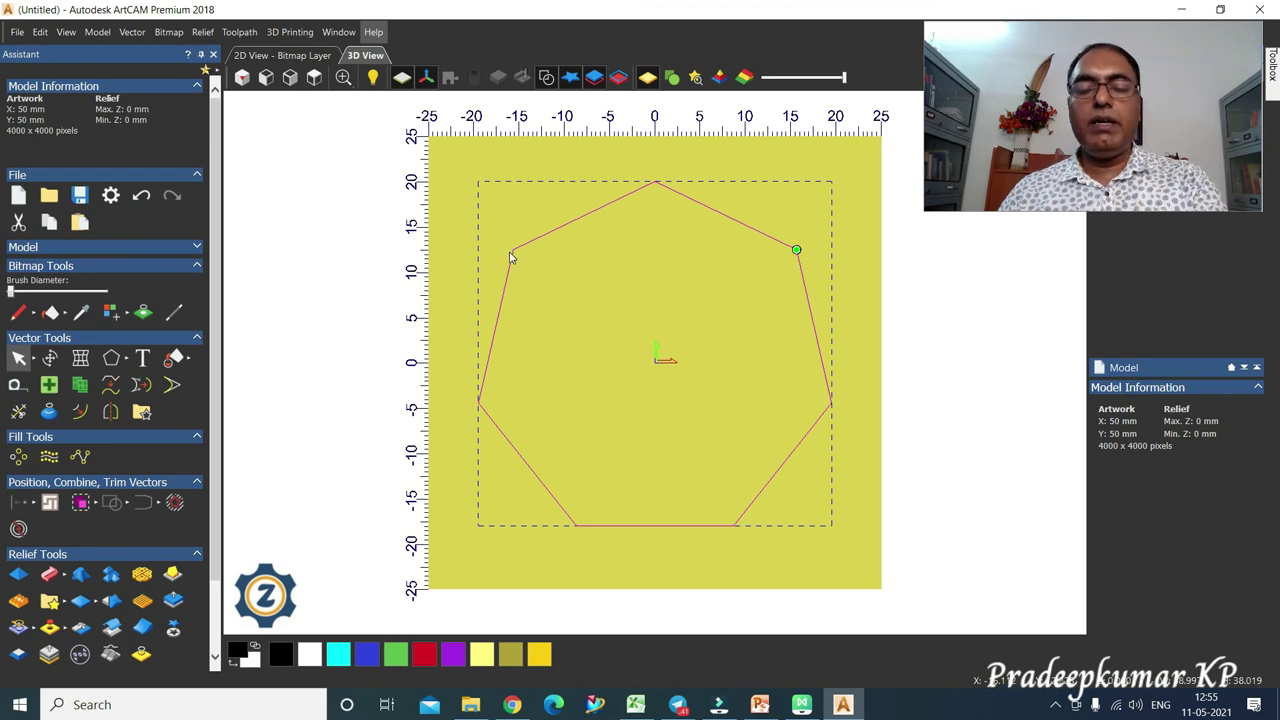
pyautogui.press('Delete')
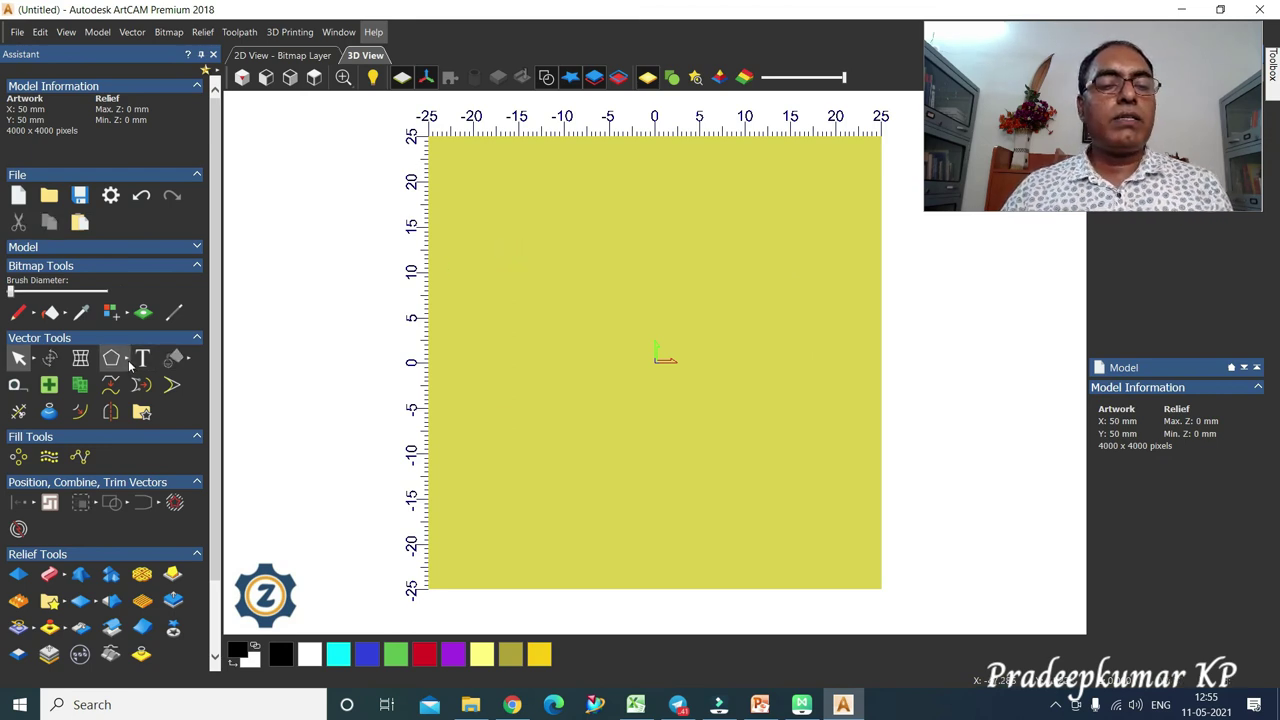
# Draw a five-pointed star centred near X -1.4, Y 4.6, with outer radius about 17.5 mm and inner radius about 6.2 mm.
pyautogui.click(127, 359)
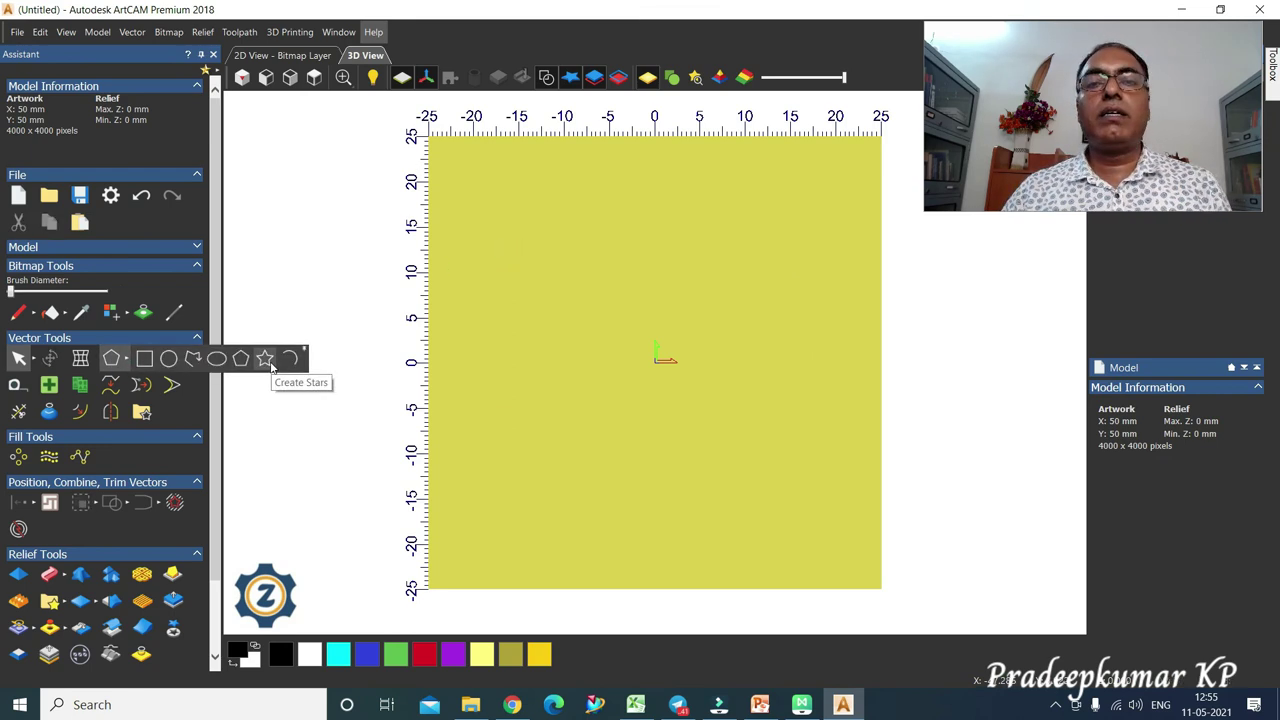
pyautogui.click(268, 362)
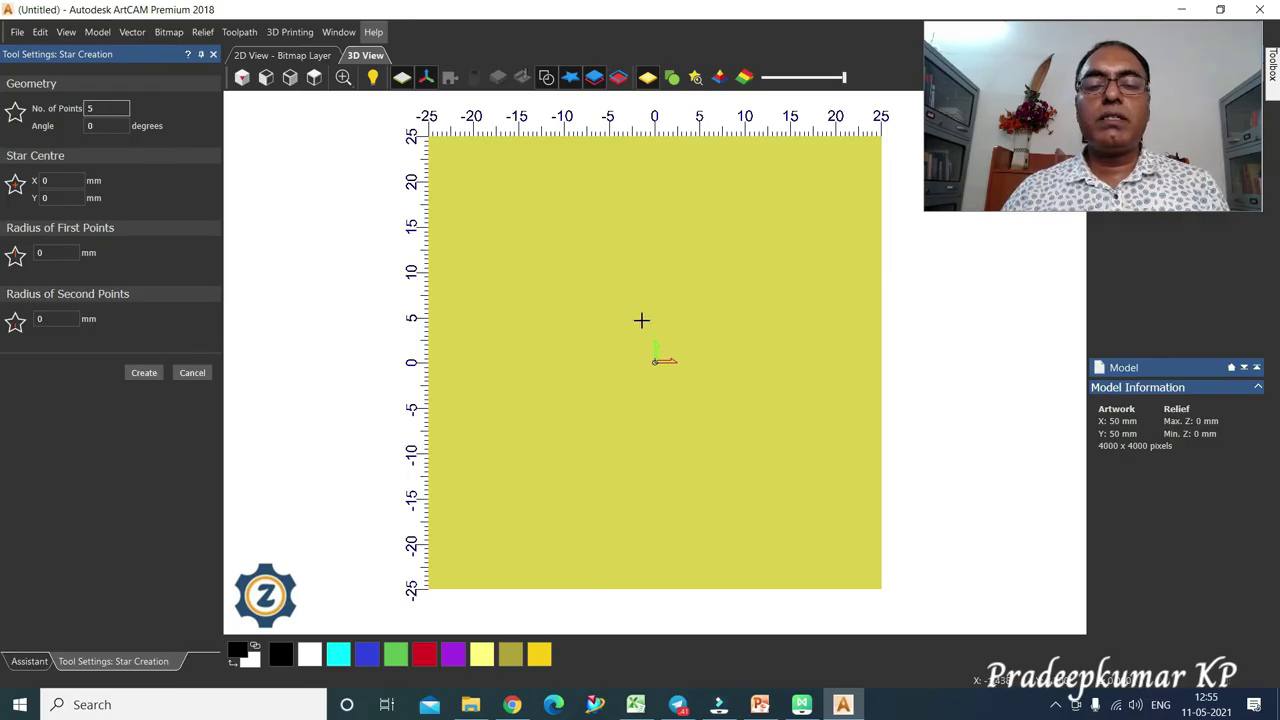
pyautogui.moveTo(641, 320); pyautogui.dragTo(641, 328)
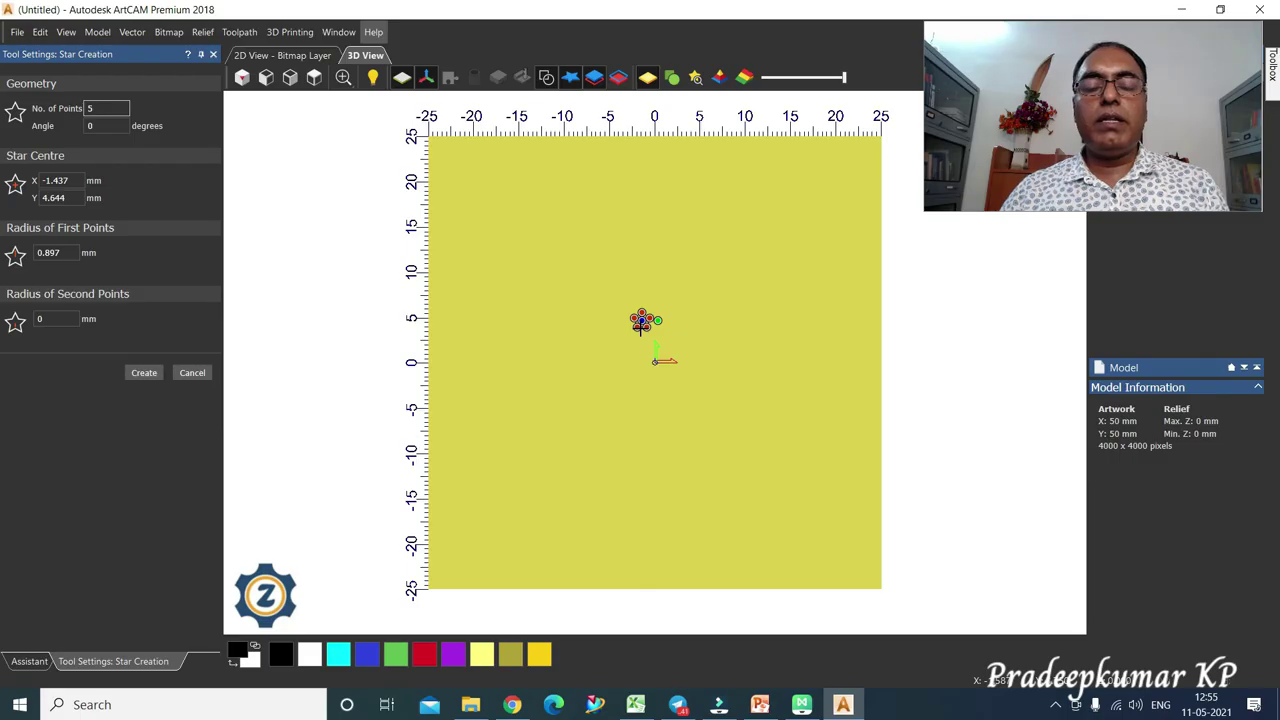
pyautogui.moveTo(641, 328); pyautogui.dragTo(551, 449)
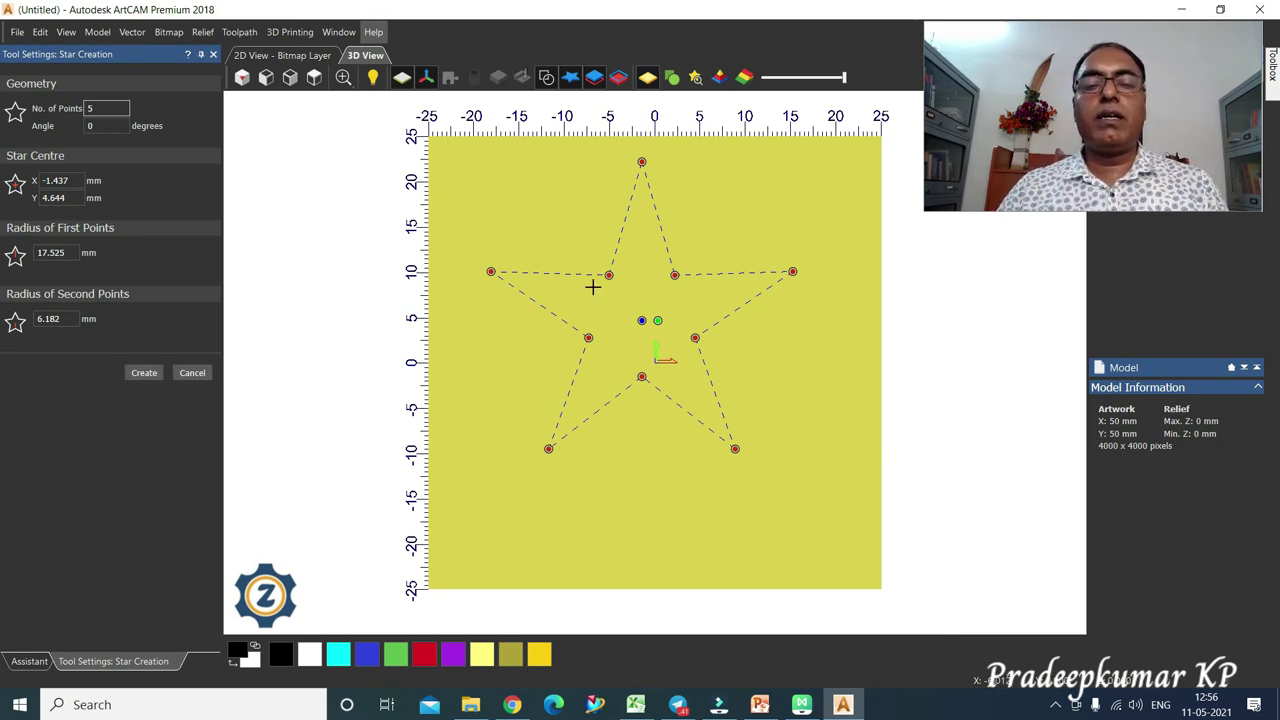
# Try eight points for the star, and return the number of points to five.
pyautogui.doubleClick(90, 109)
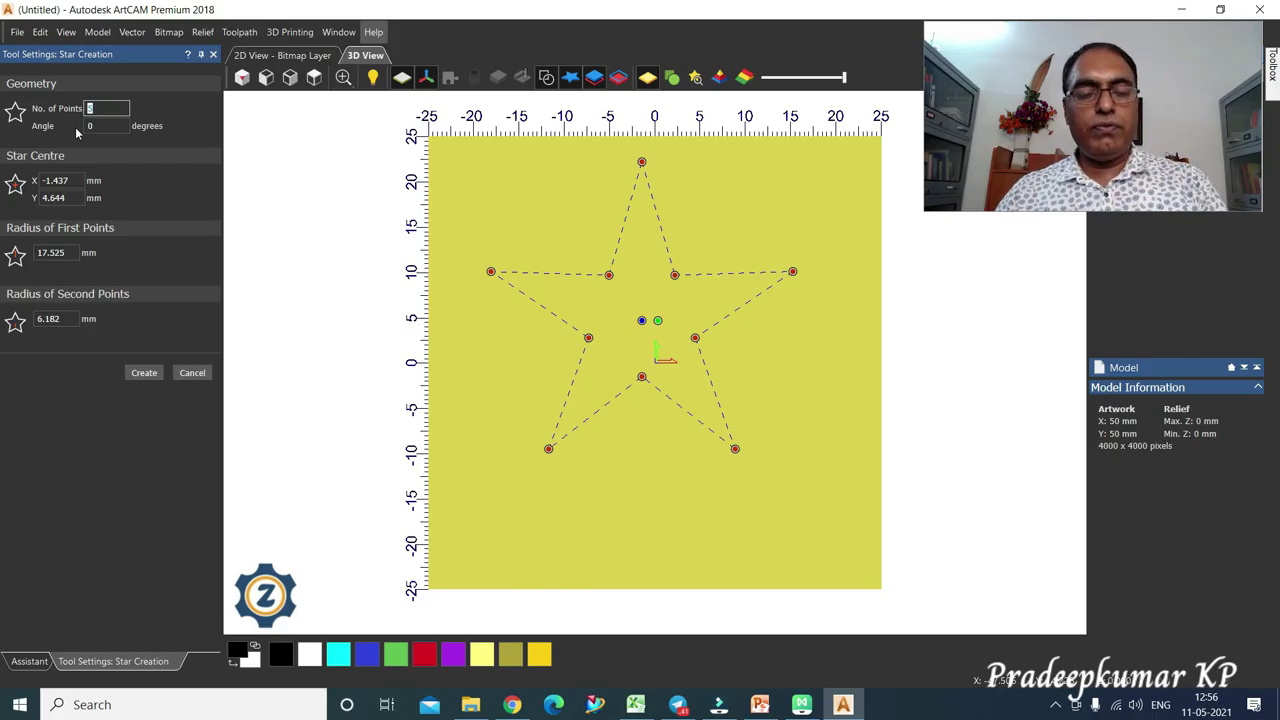
pyautogui.write('8')
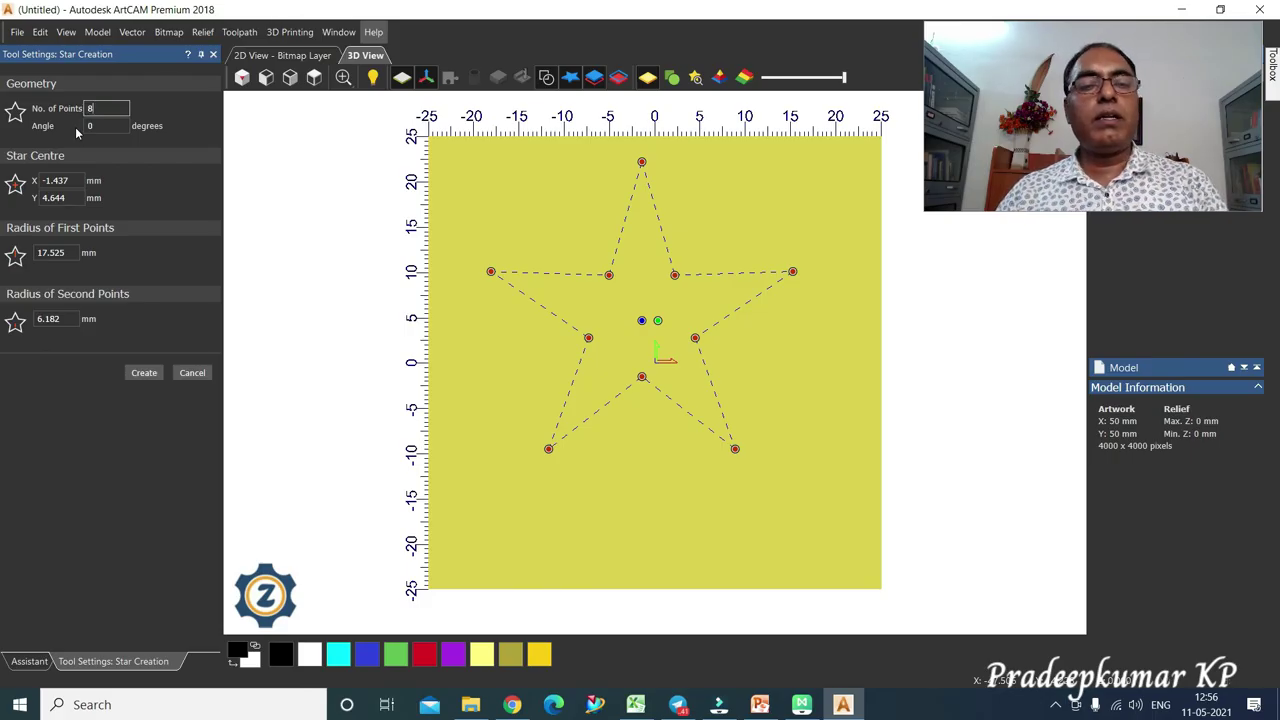
pyautogui.press('Return')
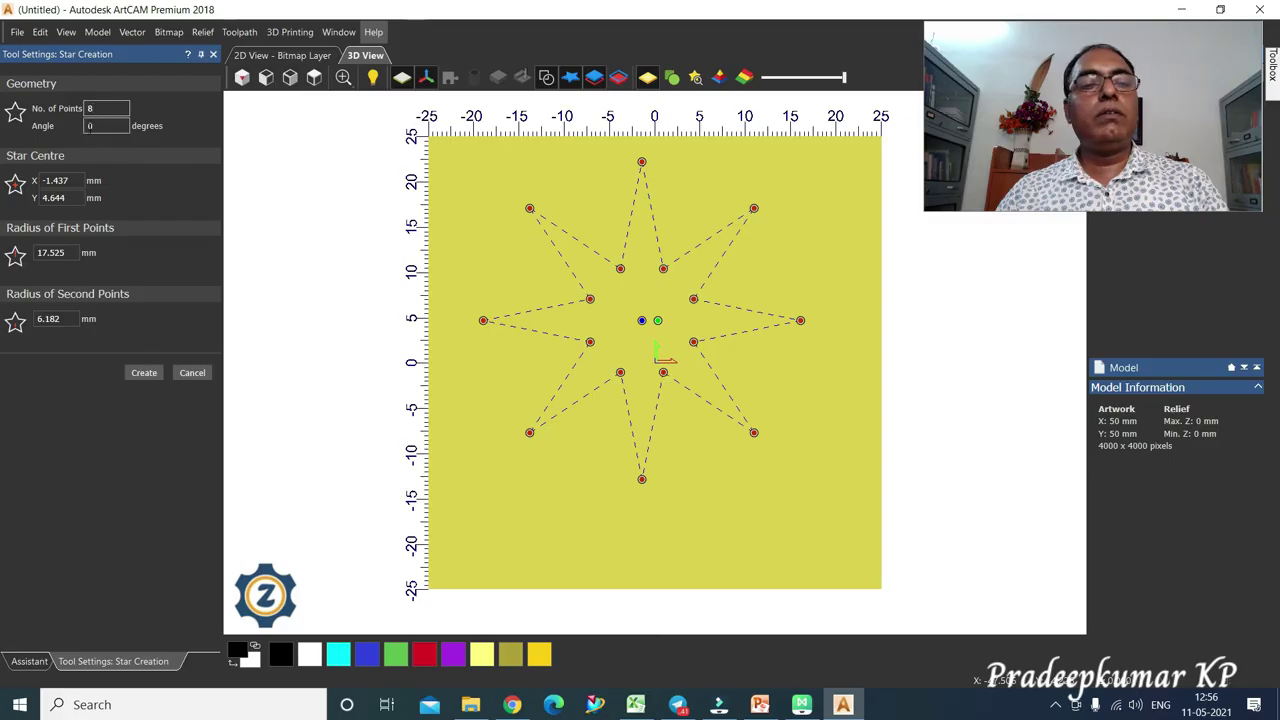
pyautogui.doubleClick(100, 108)
pyautogui.write('5')
pyautogui.press('Return')
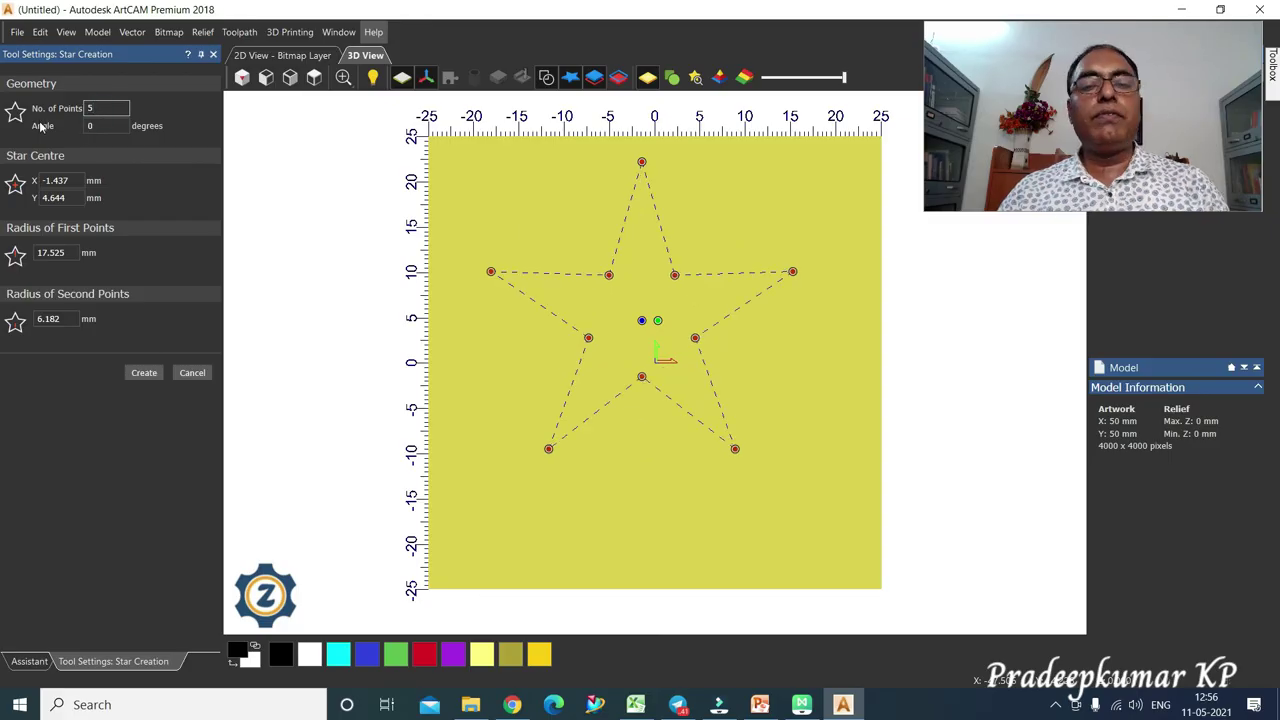
# Set the star's centre to X 0, Y 0.
pyautogui.doubleClick(74, 181)
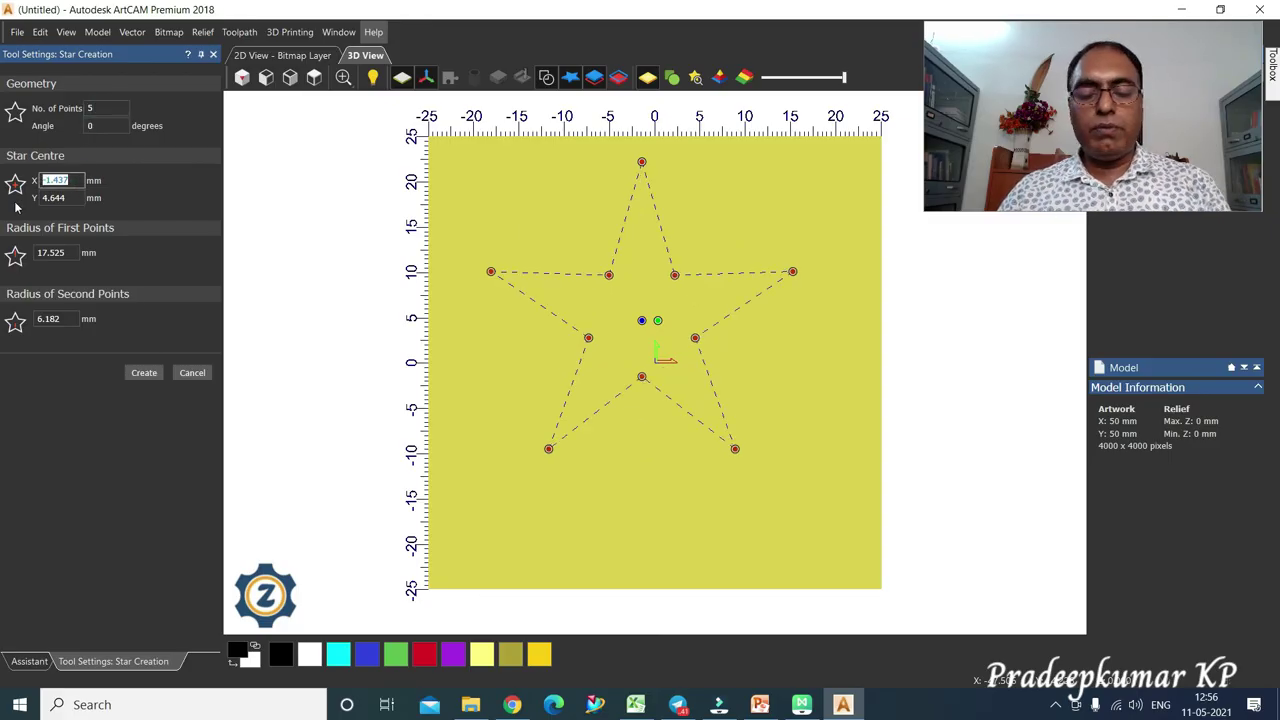
pyautogui.write('0')
pyautogui.doubleClick(64, 198)
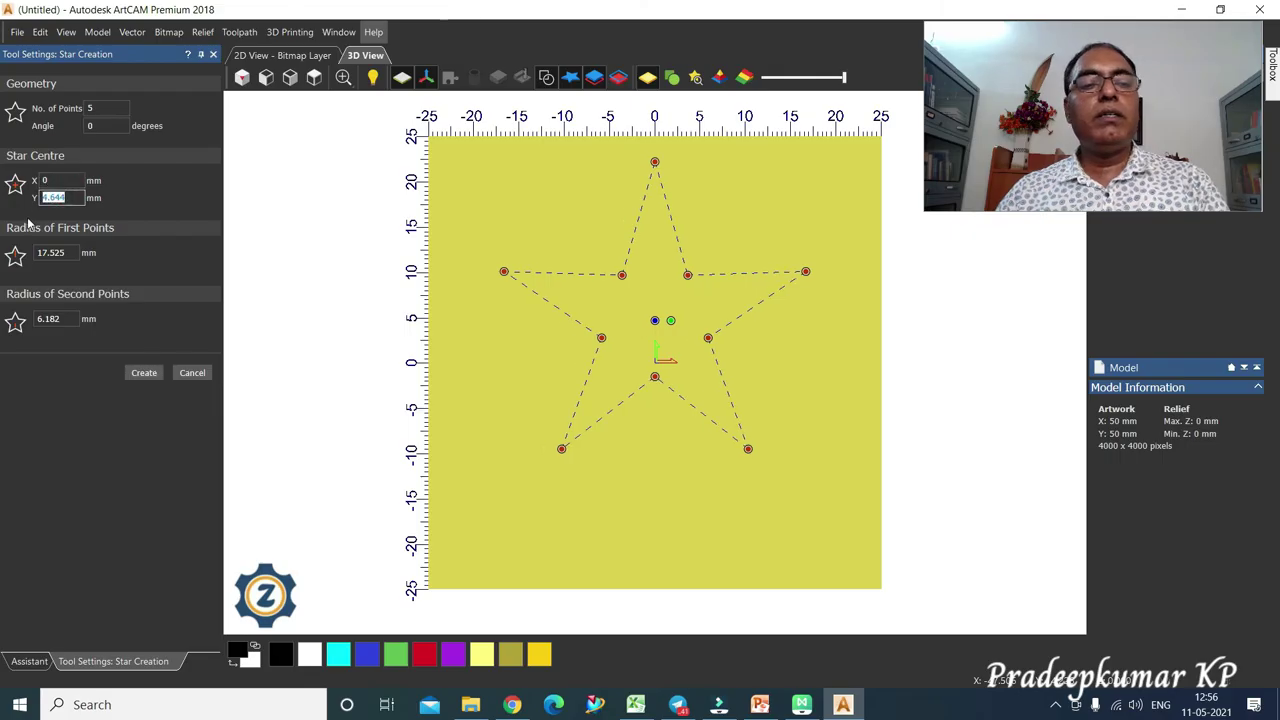
pyautogui.write('0')
pyautogui.press('Tab')
# Set the star's first-point radius to 20 mm and second-point radius to 10 mm, and create the star.
pyautogui.doubleClick(52, 252)
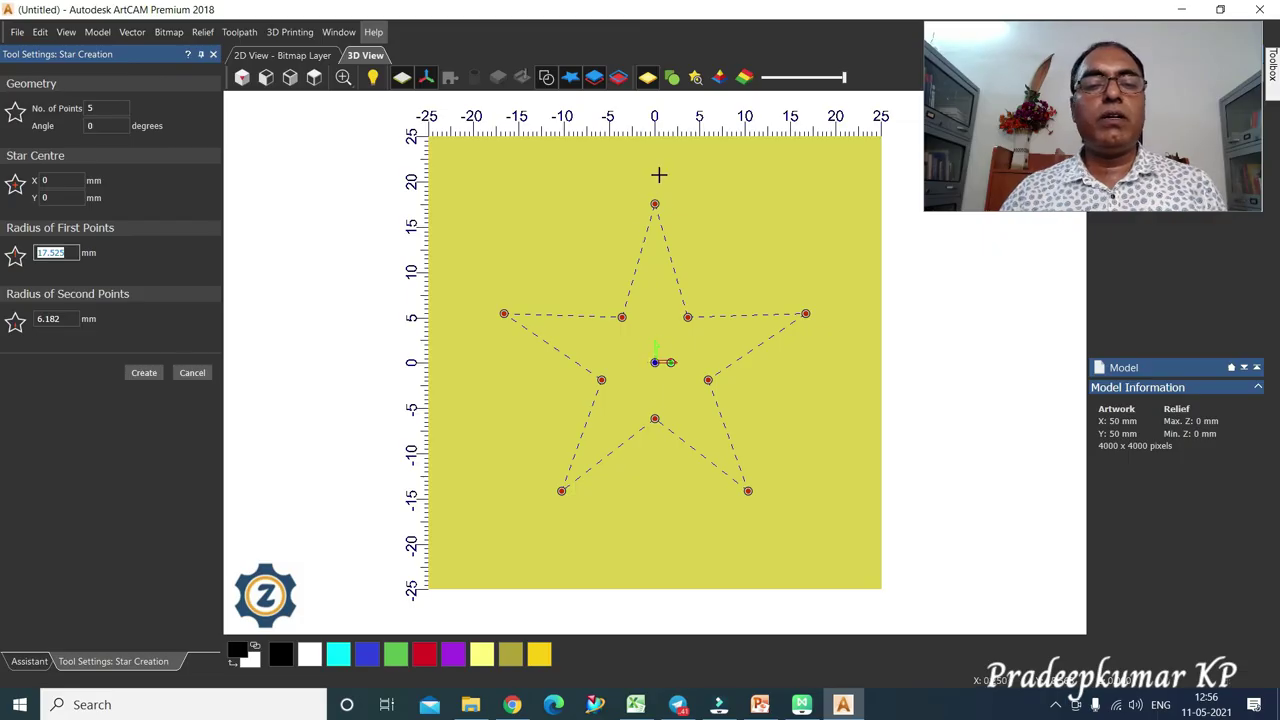
pyautogui.write('20')
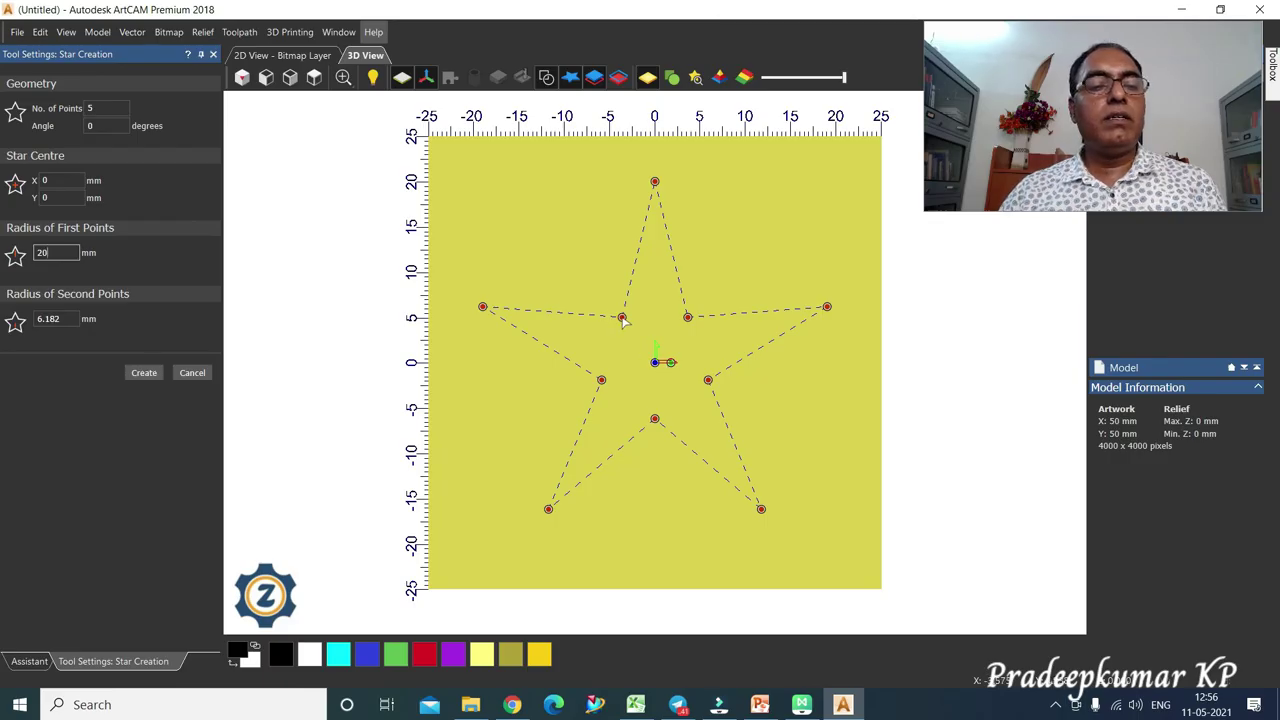
pyautogui.press('Tab')
pyautogui.write('1')
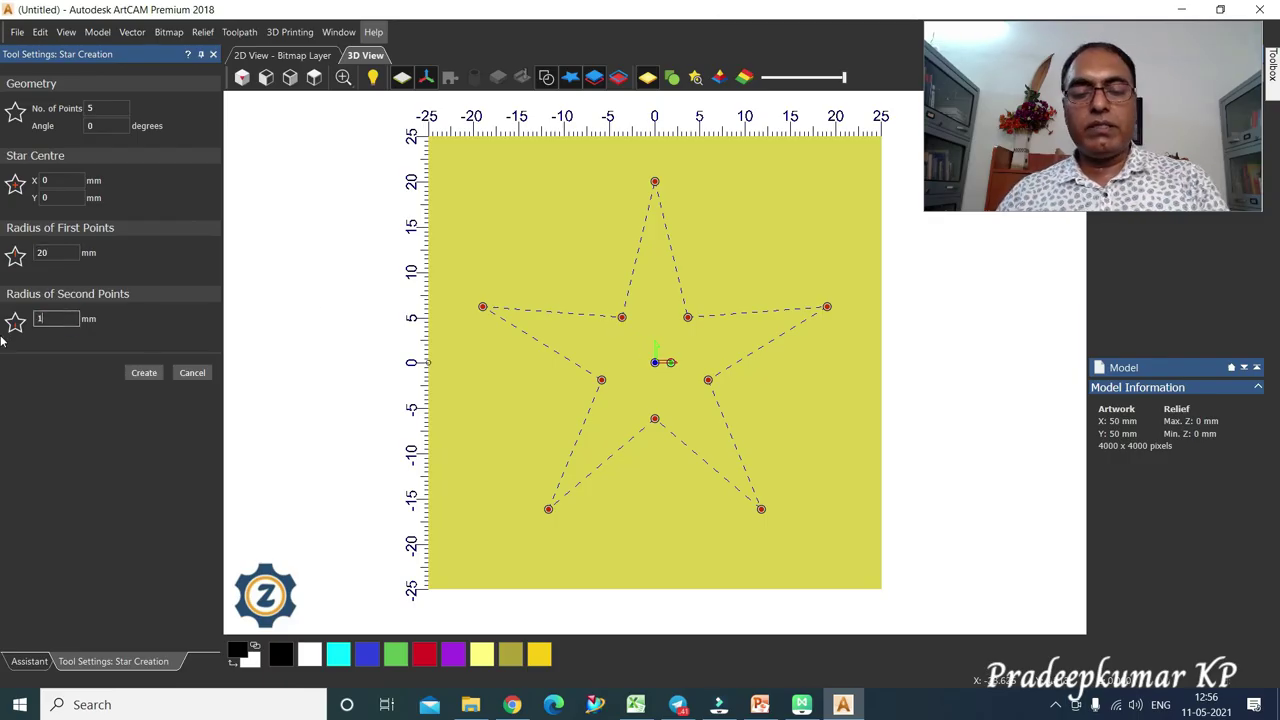
pyautogui.write('0')
pyautogui.click(144, 372)
pyautogui.click(192, 372)
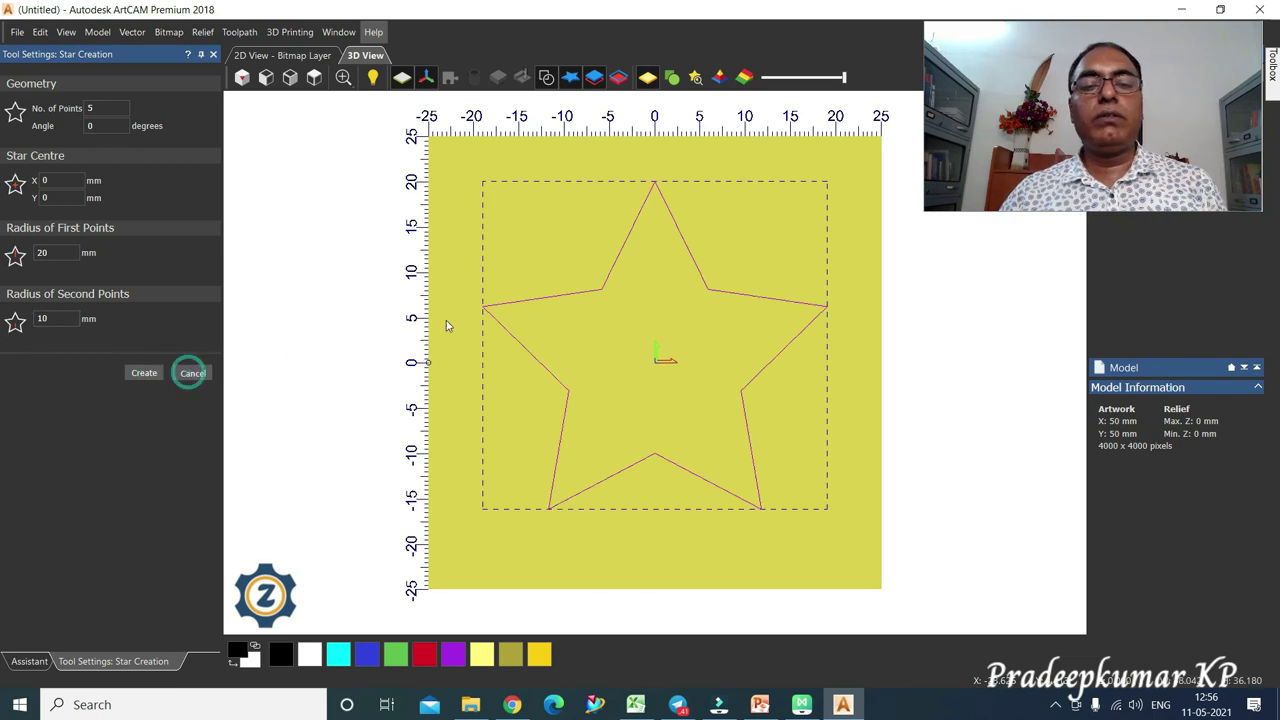
# Clear the current selection and select the whole star with a selection window around it.
pyautogui.click(465, 256)
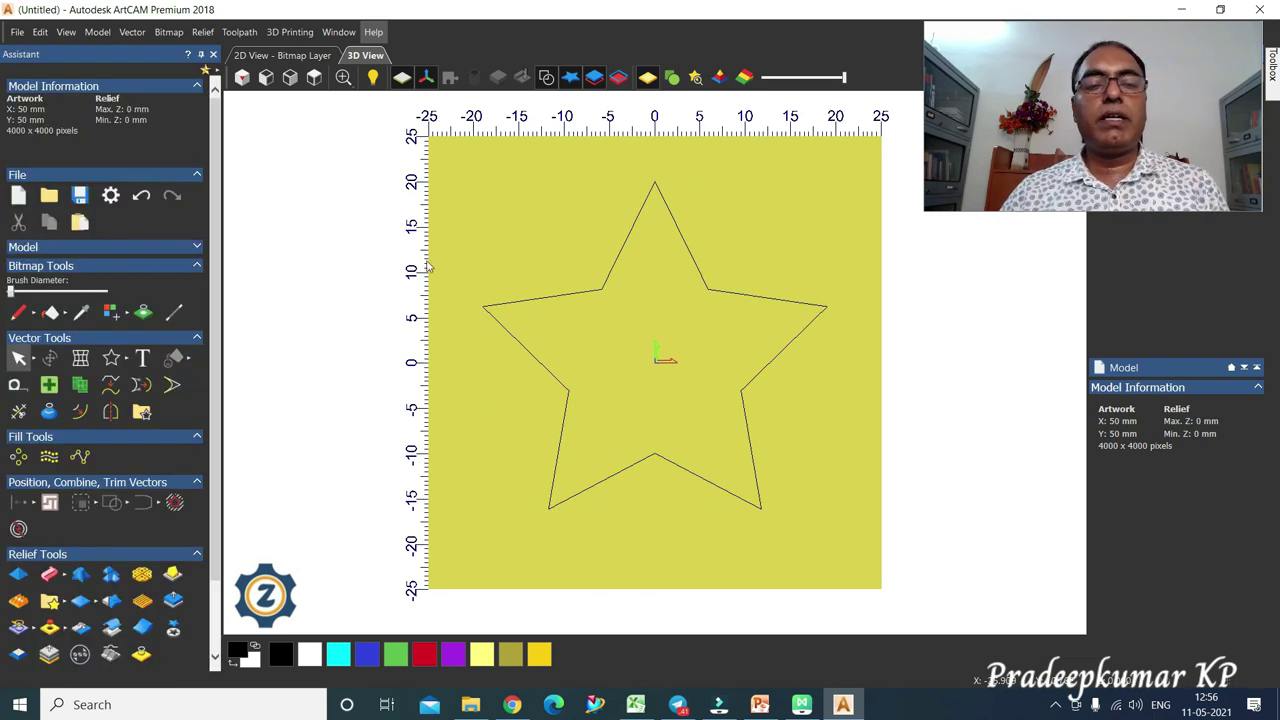
pyautogui.click(449, 154)
pyautogui.moveTo(478, 269); pyautogui.dragTo(886, 563)
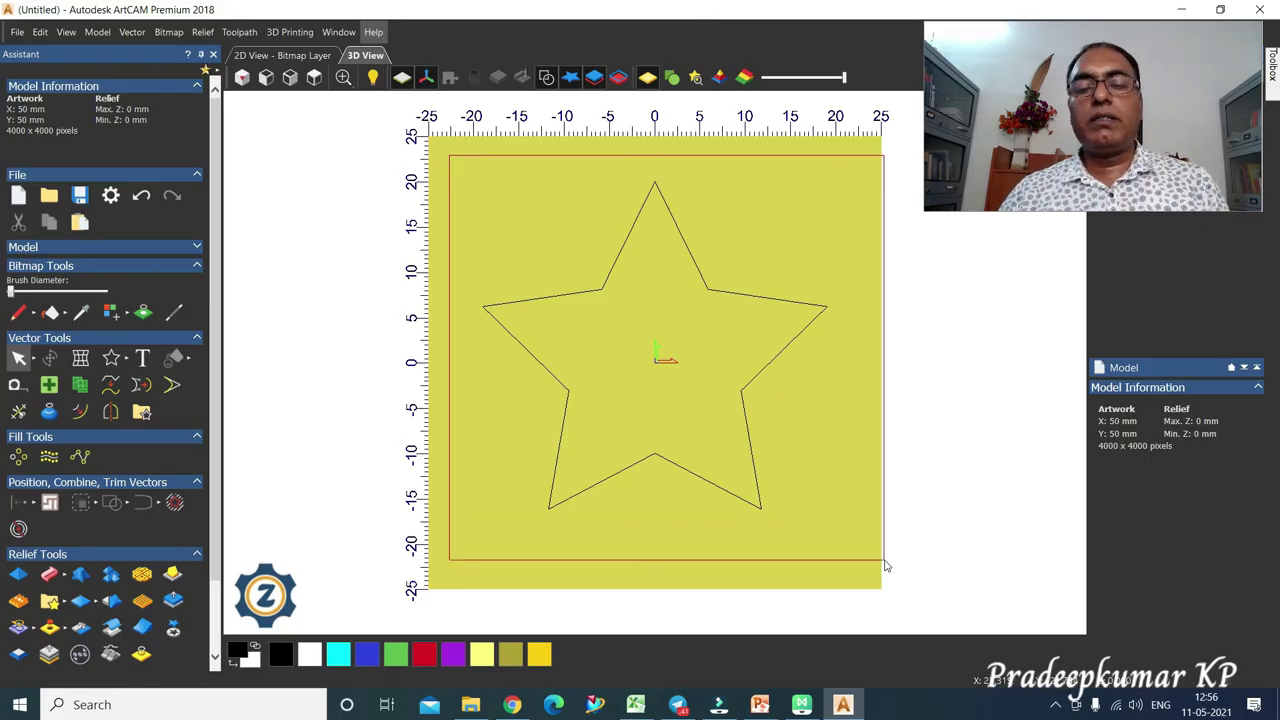